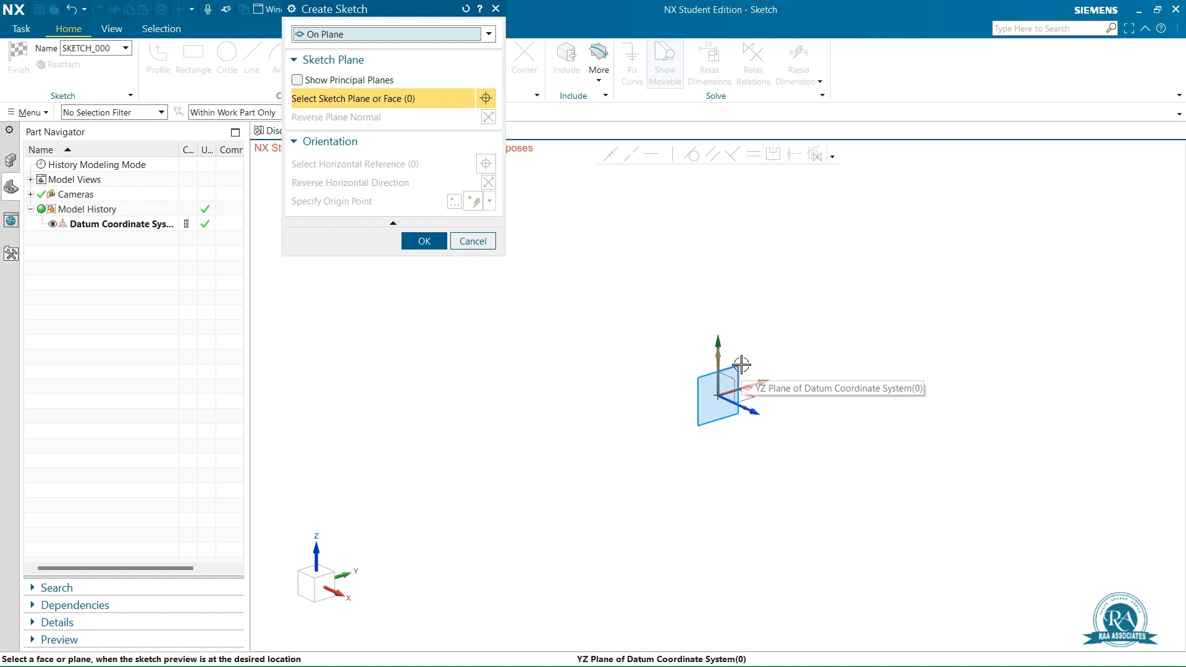
- Create a new sketch on the YZ plane of the datum coordinate system
{"action": "left_click", "coordinate": [741, 364]}
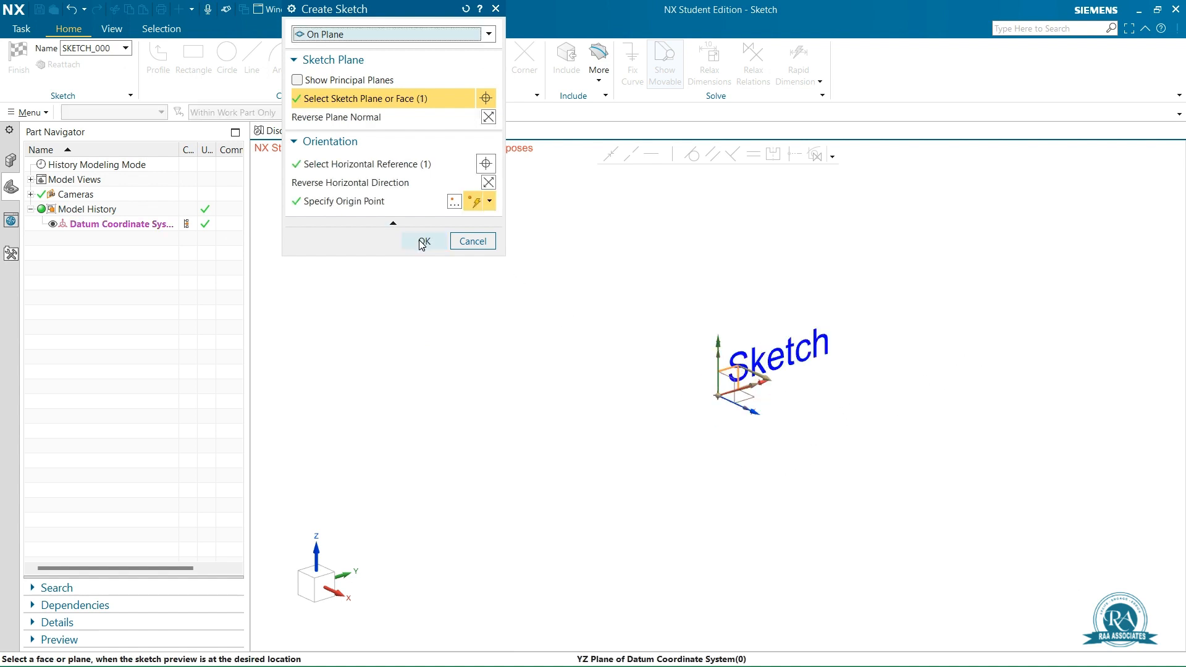
{"action": "left_click", "coordinate": [424, 241]}
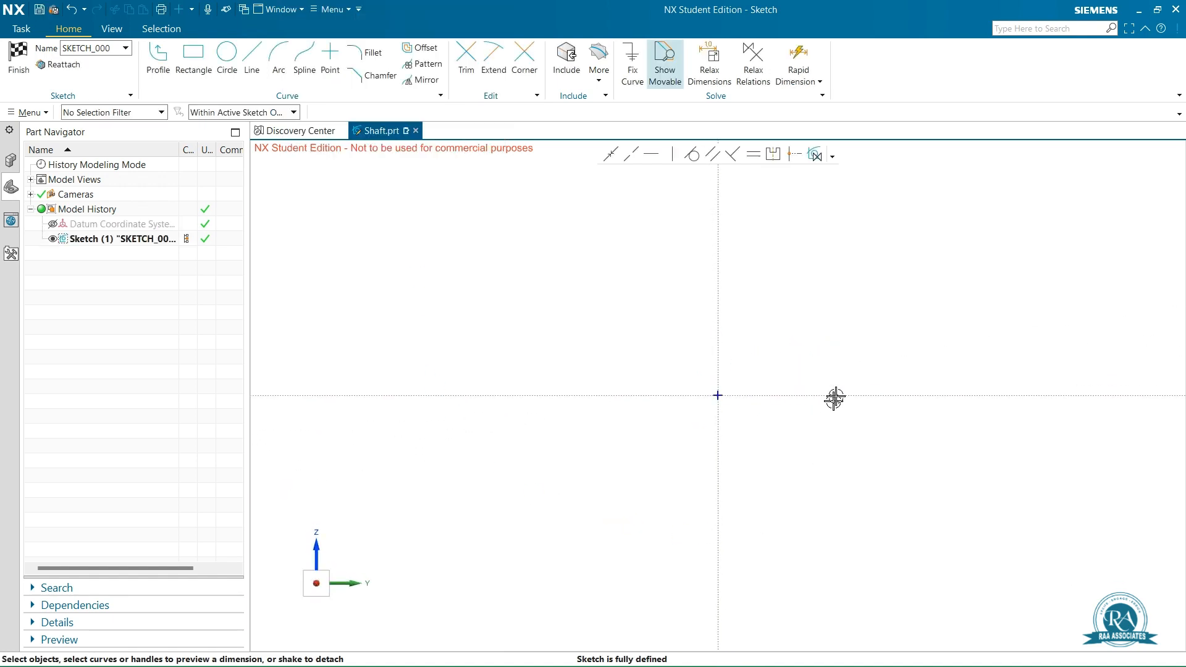
- Start a line profile at the sketch origin with an 18-long vertical line upward and a 28.9-long horizontal line along +Y
{"action": "scroll", "coordinate": [1102, 380], "scroll_direction": "down", "scroll_amount": 3}
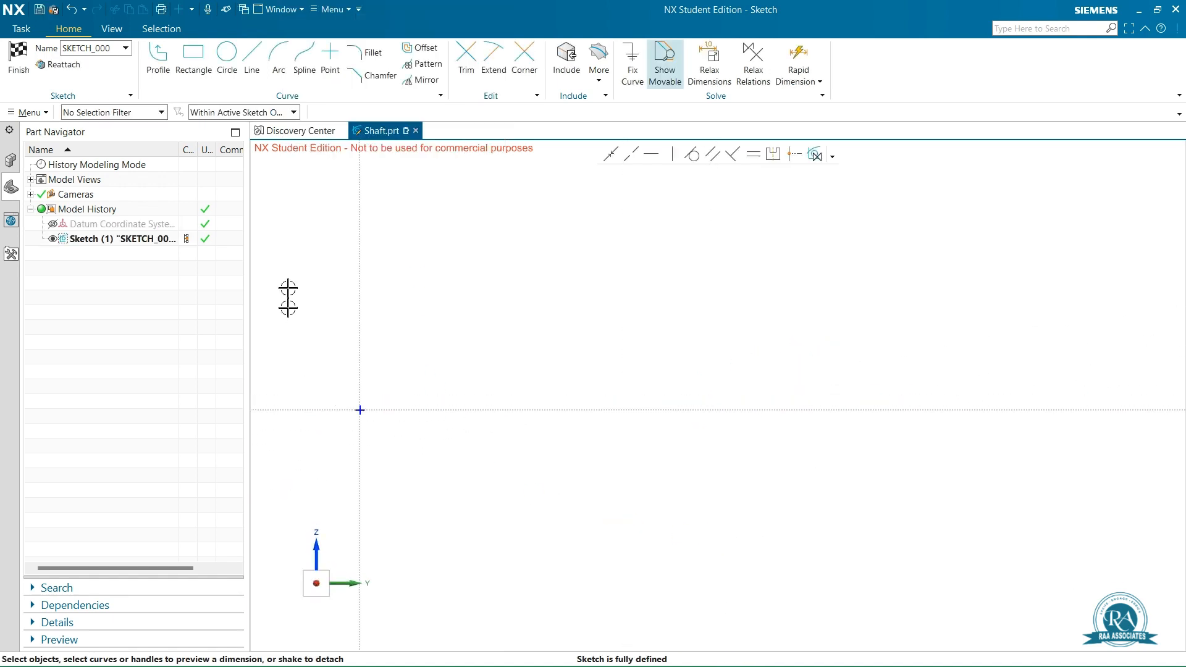
{"action": "left_click", "coordinate": [158, 55]}
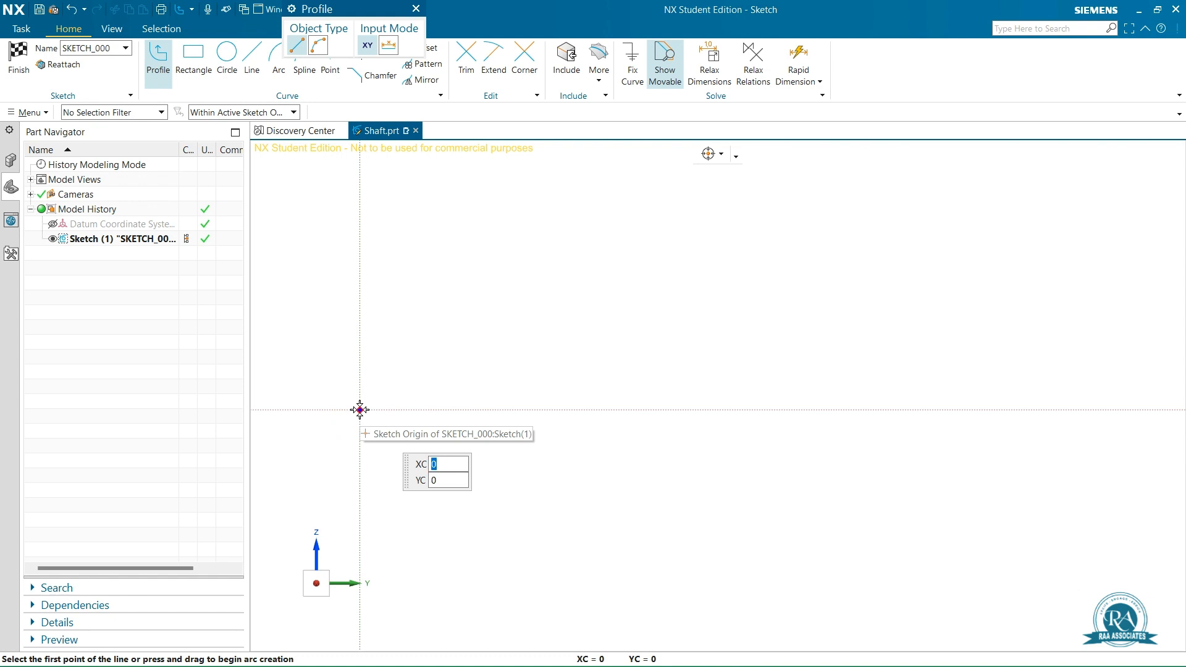
{"action": "left_click", "coordinate": [360, 409]}
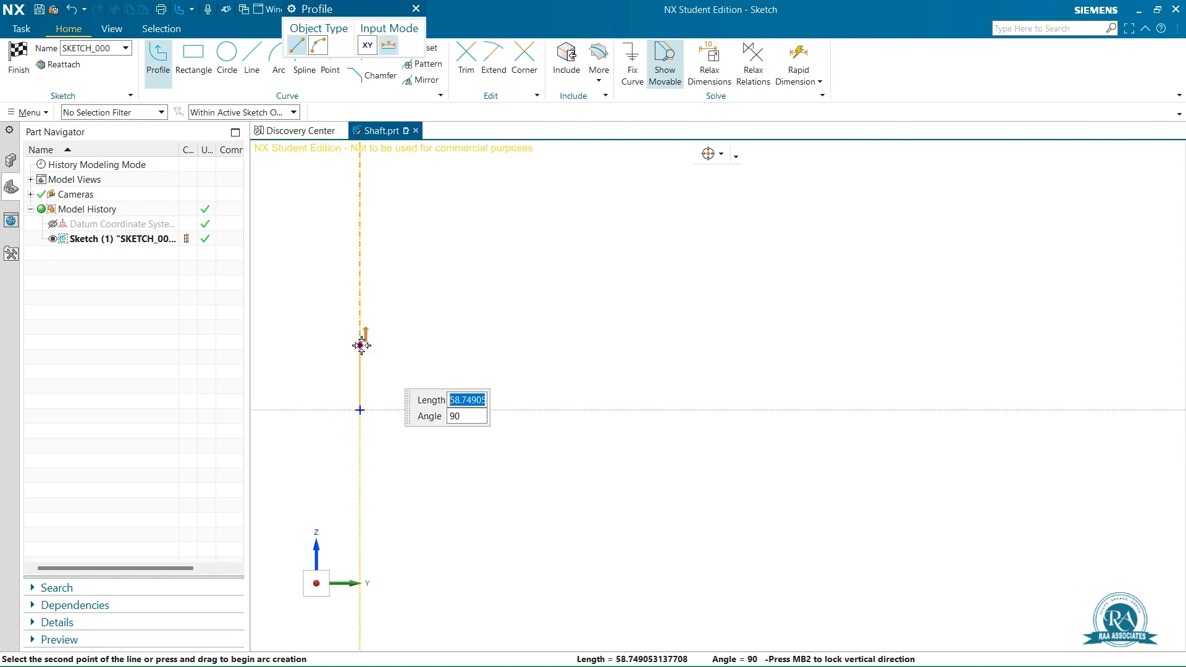
{"action": "type", "text": "18"}
{"action": "key", "text": "Tab"}
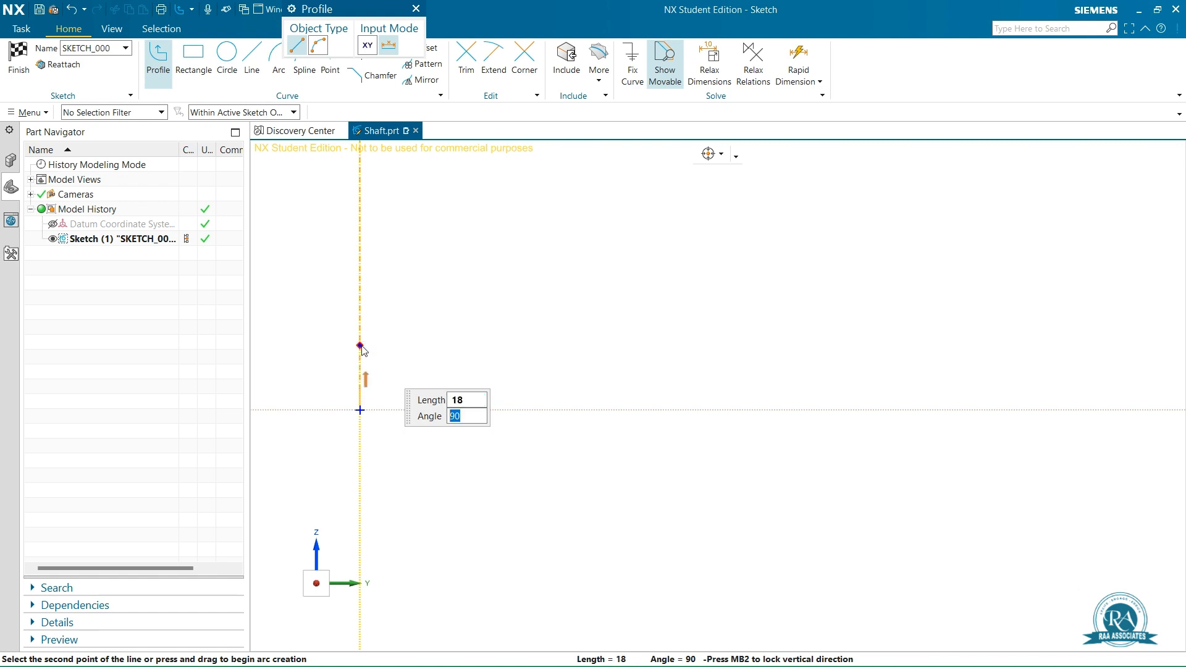
{"action": "key", "text": "Return"}
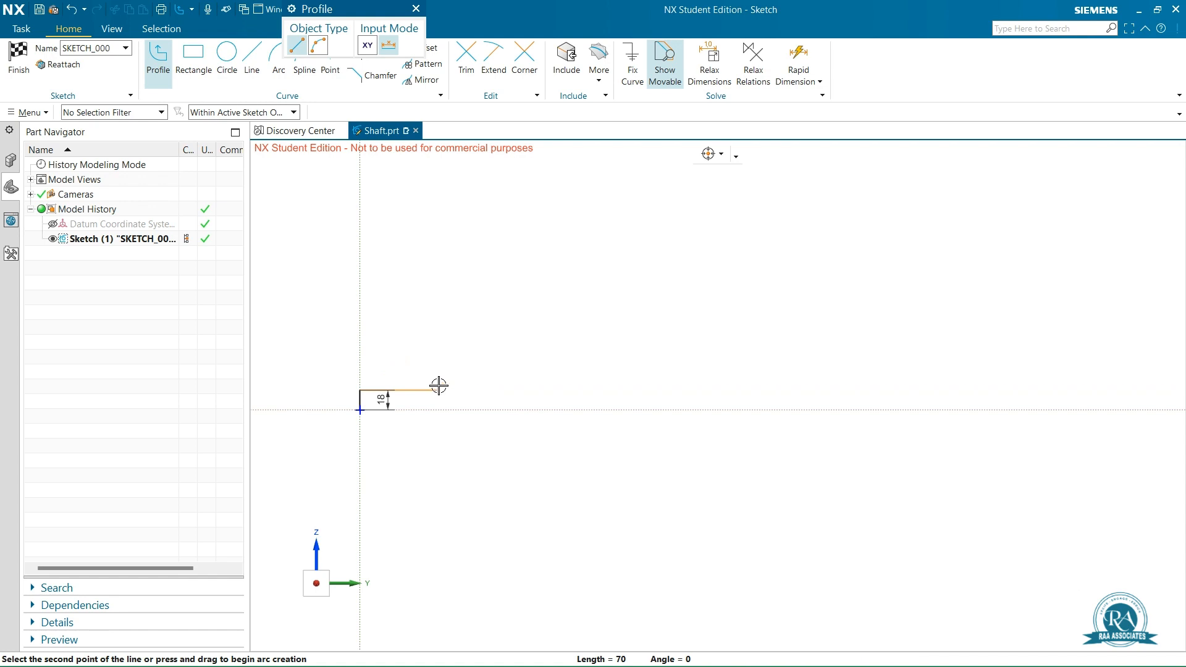
{"action": "mouse_move", "coordinate": [498, 384]}
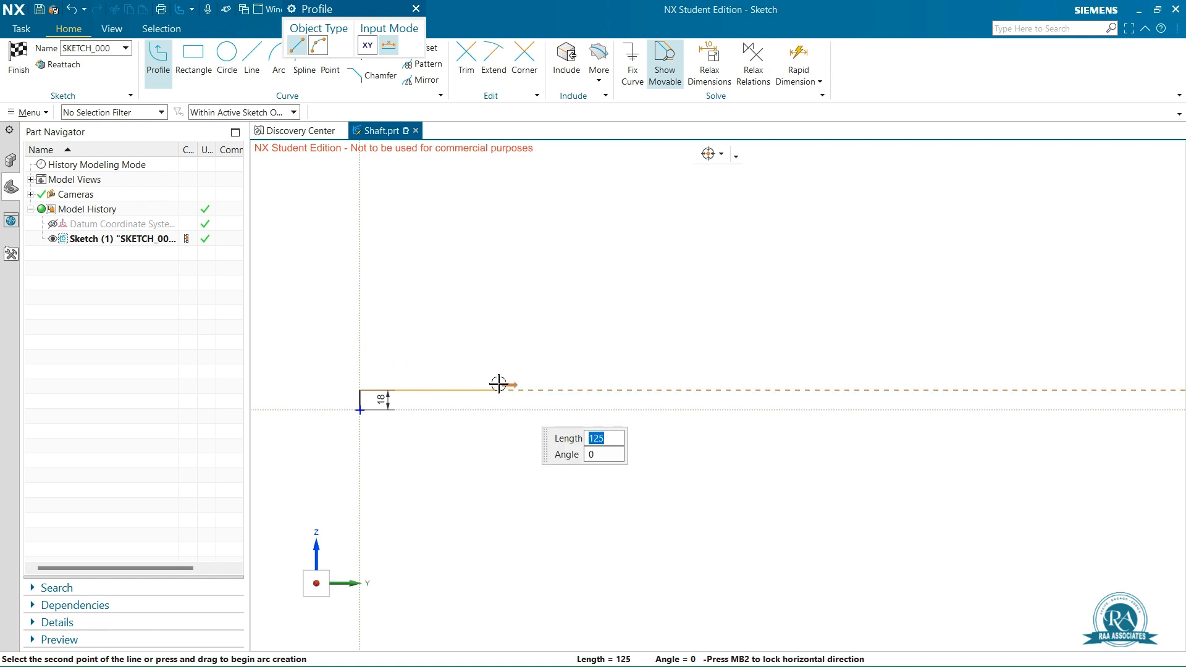
{"action": "type", "text": "28.9"}
{"action": "key", "text": "Tab"}
{"action": "key", "text": "Return"}
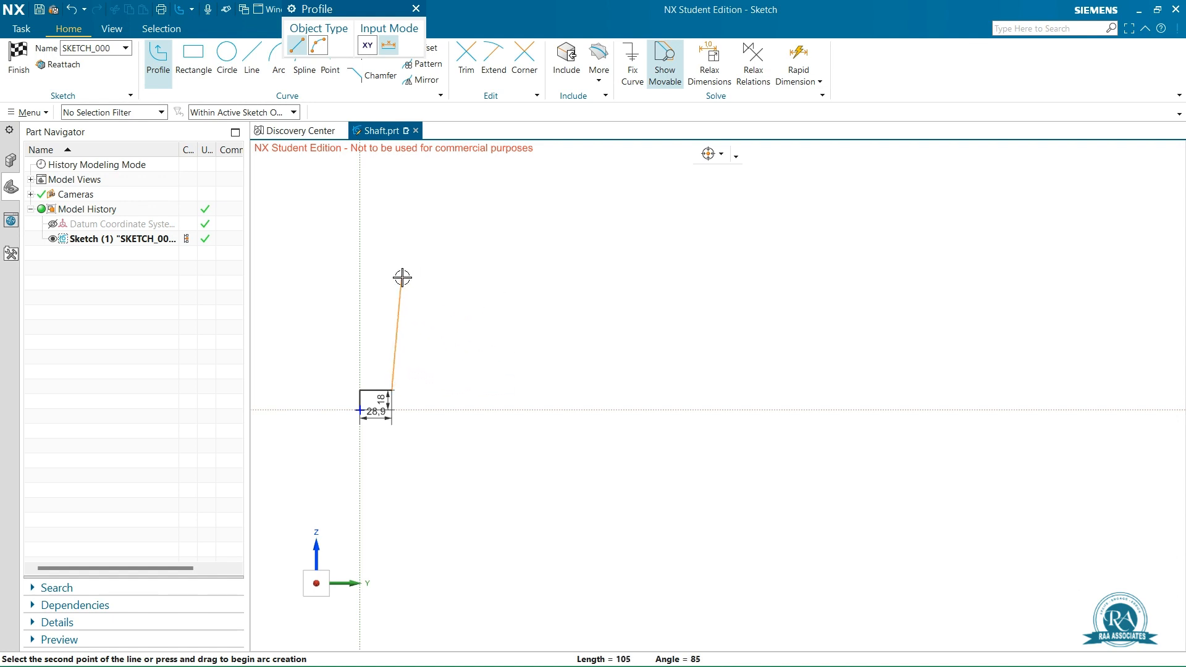
- Continue the profile with a 10-high vertical step upward and an 89.8-long horizontal line along +Y
{"action": "mouse_move", "coordinate": [387, 264]}
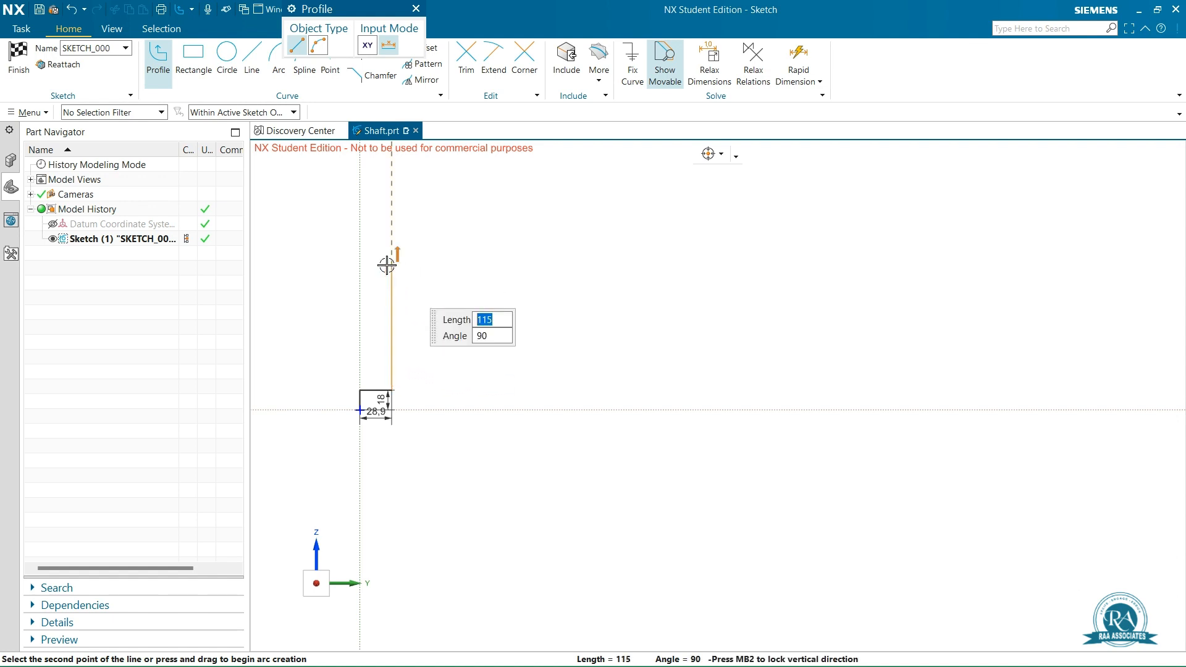
{"action": "type", "text": "10"}
{"action": "key", "text": "Tab"}
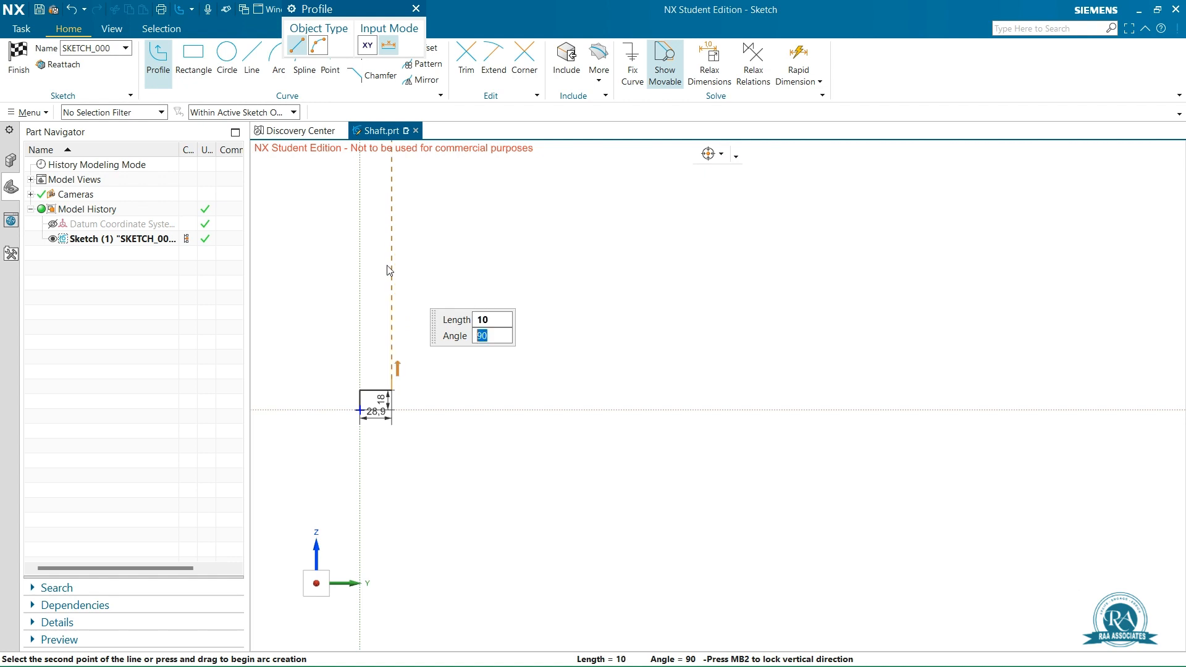
{"action": "key", "text": "Return"}
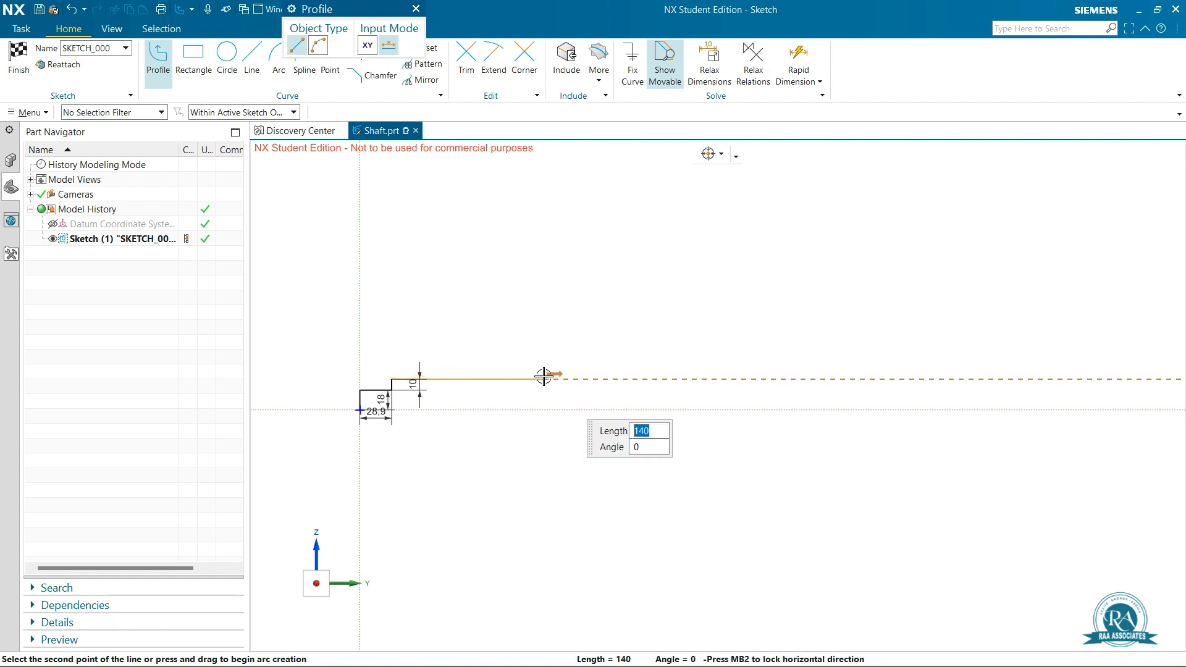
{"action": "type", "text": "89.8"}
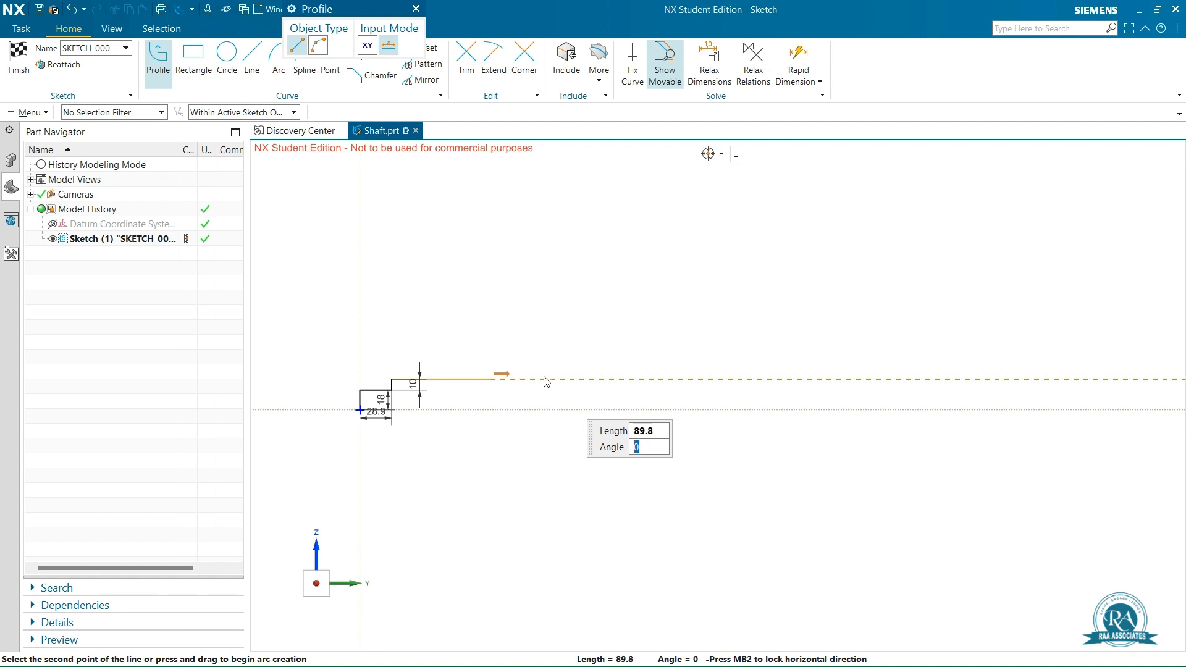
{"action": "key", "text": "Return"}
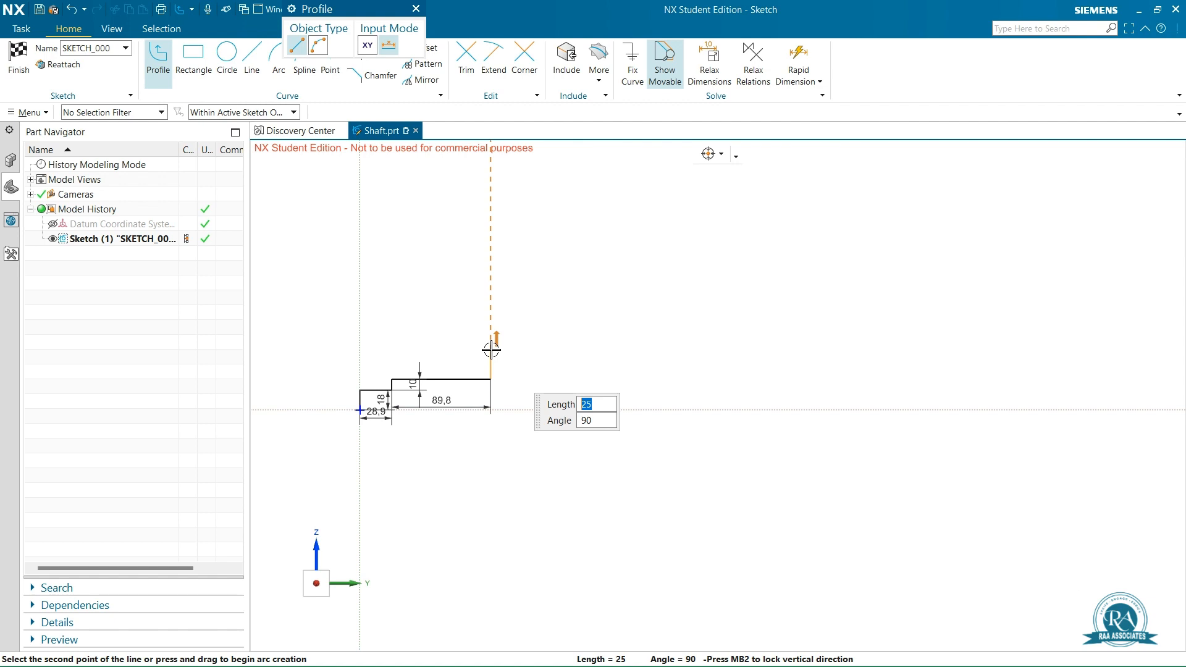
- Draw the collar outline: 15.6 up, 24 across along +Y, and 15.6 back down
{"action": "type", "text": "15.6"}
{"action": "key", "text": "Tab"}
{"action": "key", "text": "Return"}
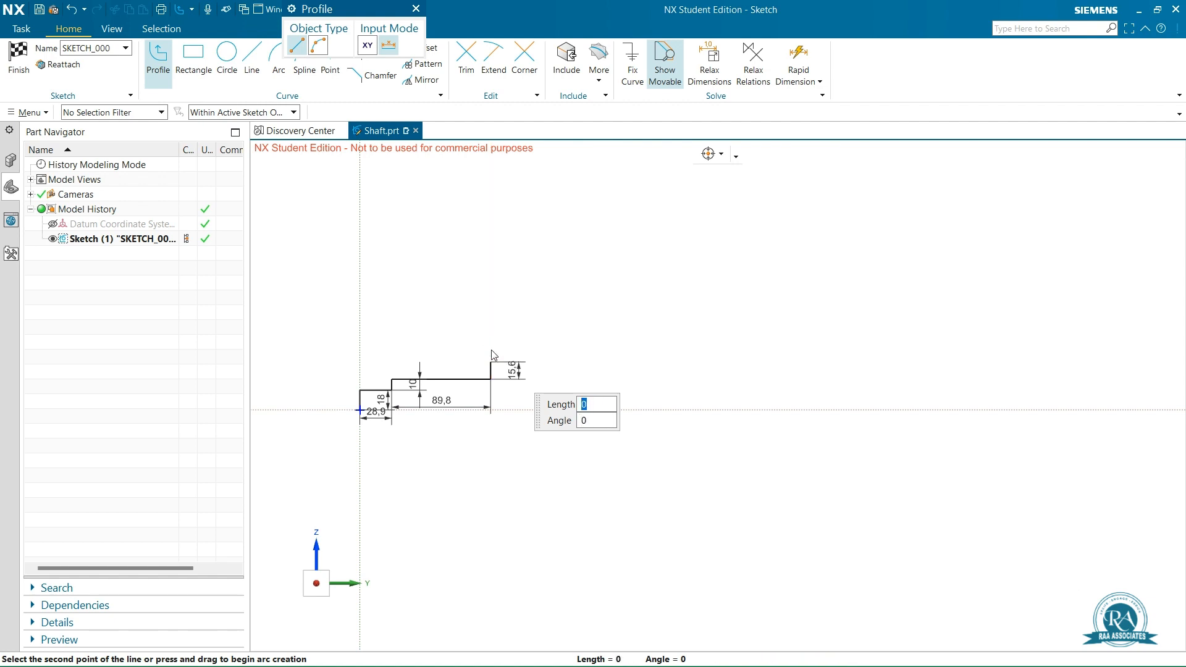
{"action": "mouse_move", "coordinate": [686, 361]}
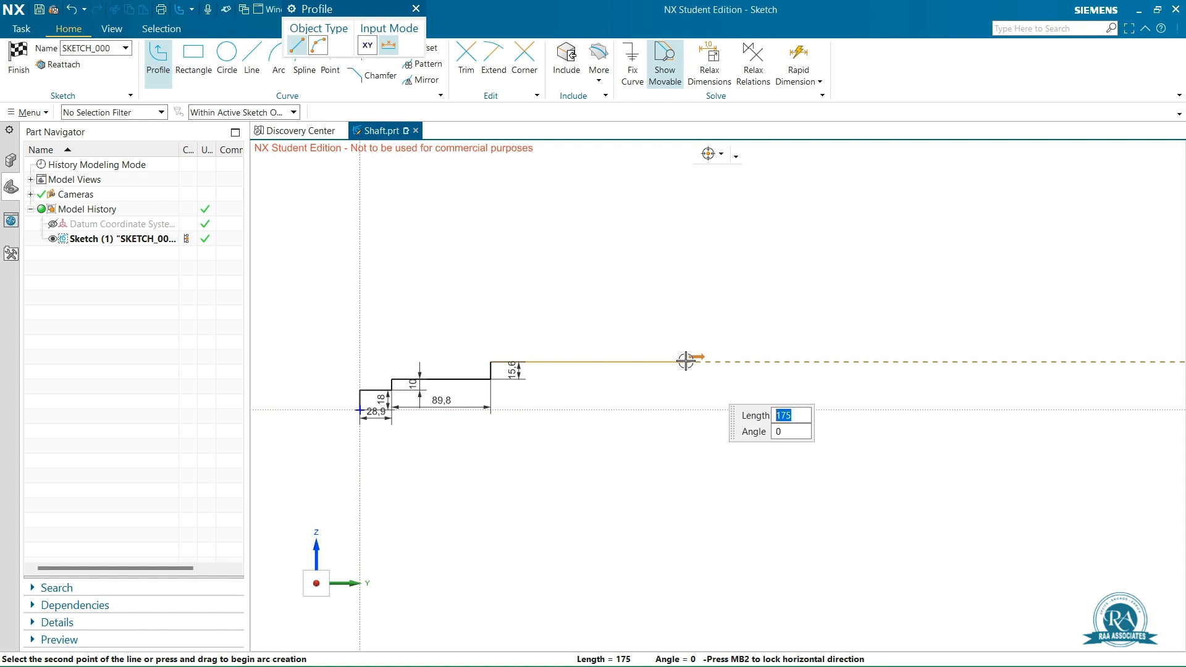
{"action": "type", "text": "24"}
{"action": "key", "text": "Return"}
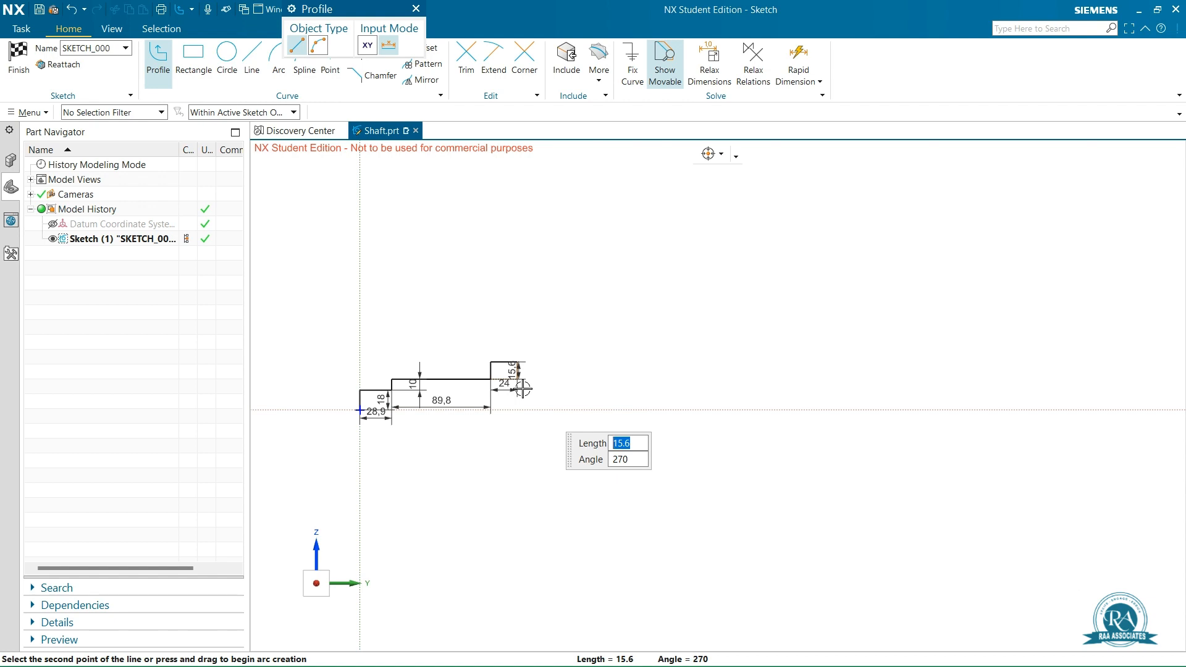
{"action": "key", "text": "Tab"}
{"action": "key", "text": "Return"}
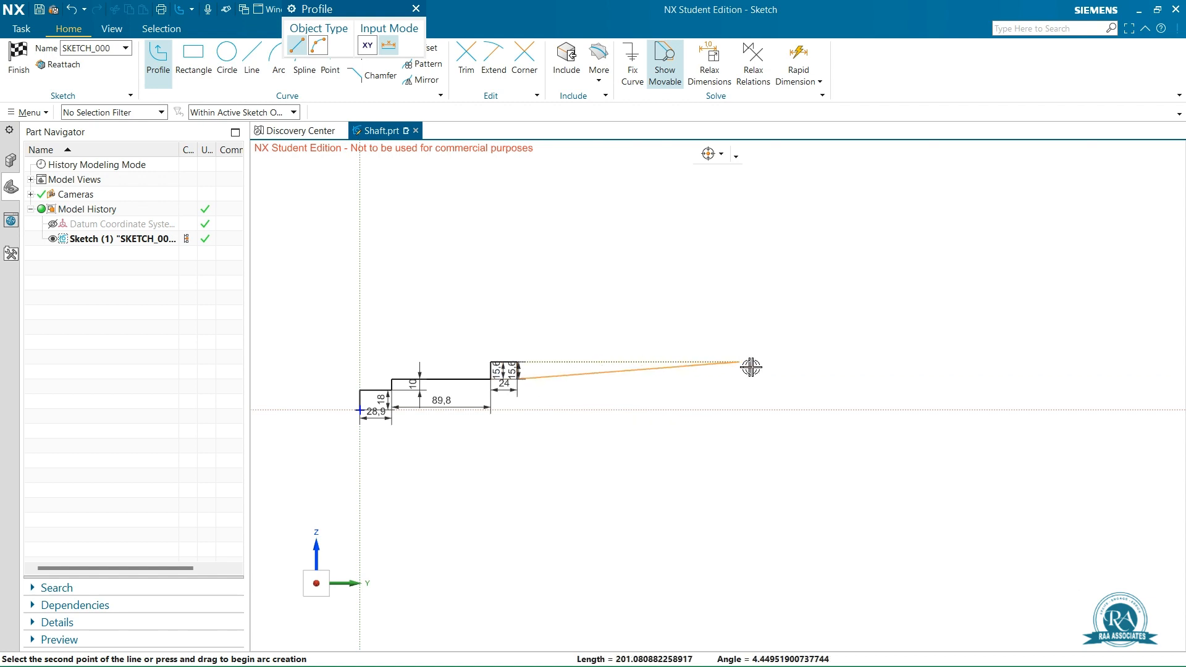
- Add a 247.1-long horizontal line along +Y from the base of the collar
{"action": "mouse_move", "coordinate": [839, 382]}
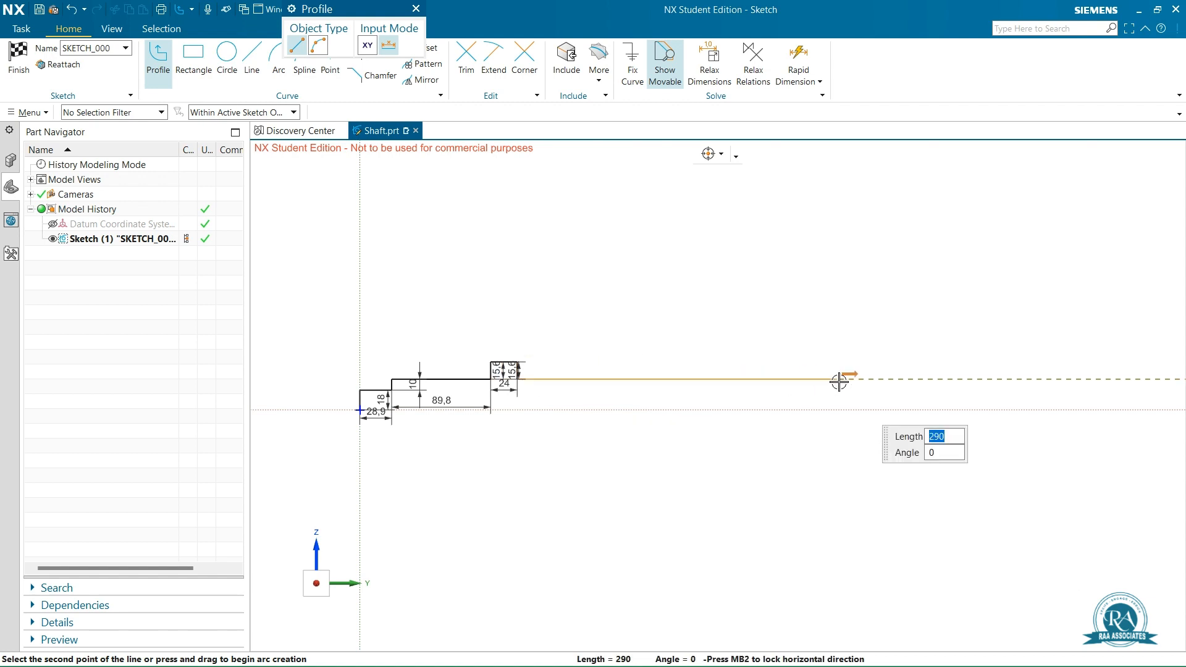
{"action": "type", "text": "247.1"}
{"action": "key", "text": "Tab"}
{"action": "key", "text": "Return"}
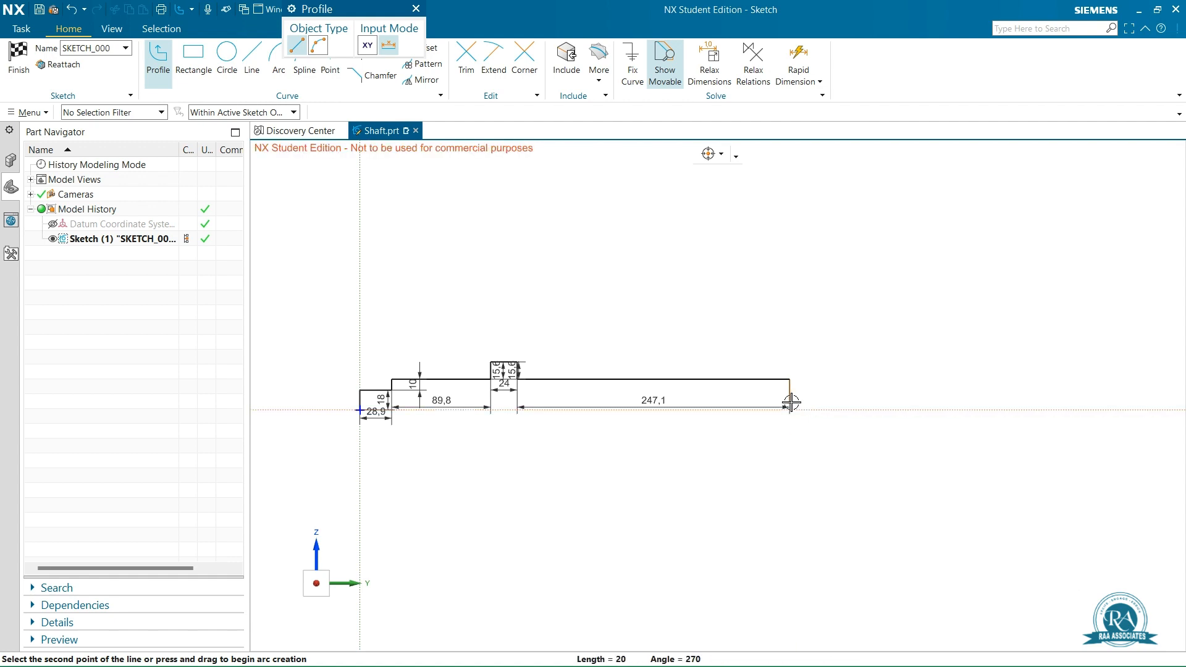
- Close the profile with a 28-long vertical line down to the horizontal axis and a line back to the sketch origin
{"action": "key", "text": "Tab"}
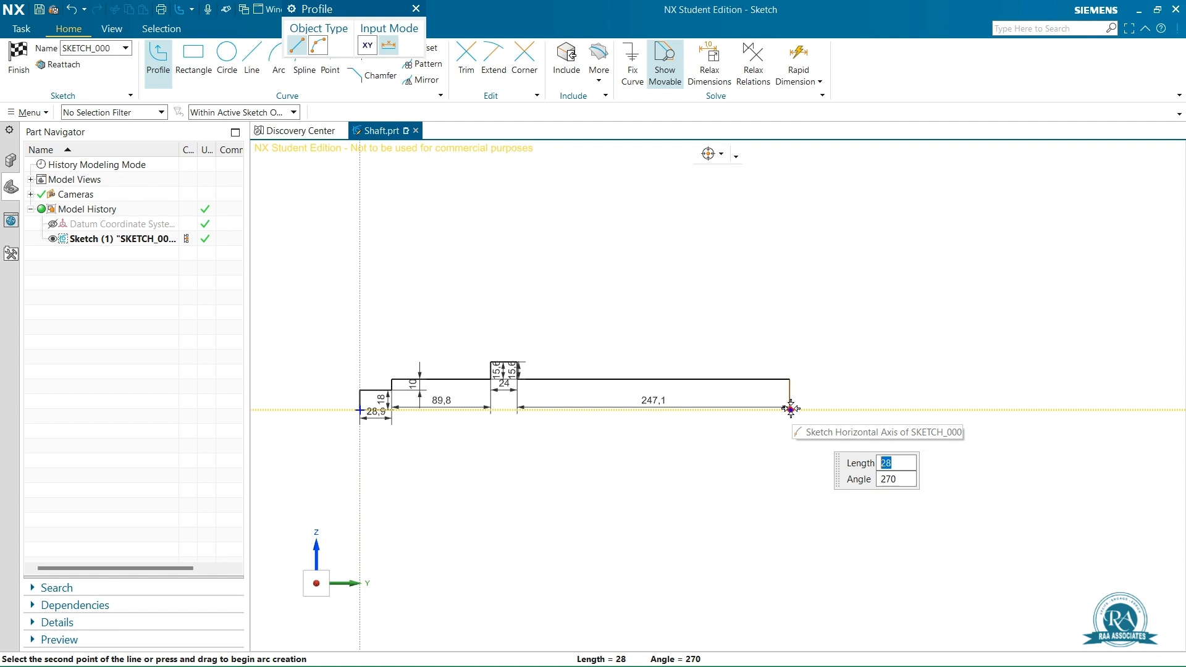
{"action": "left_click", "coordinate": [791, 409]}
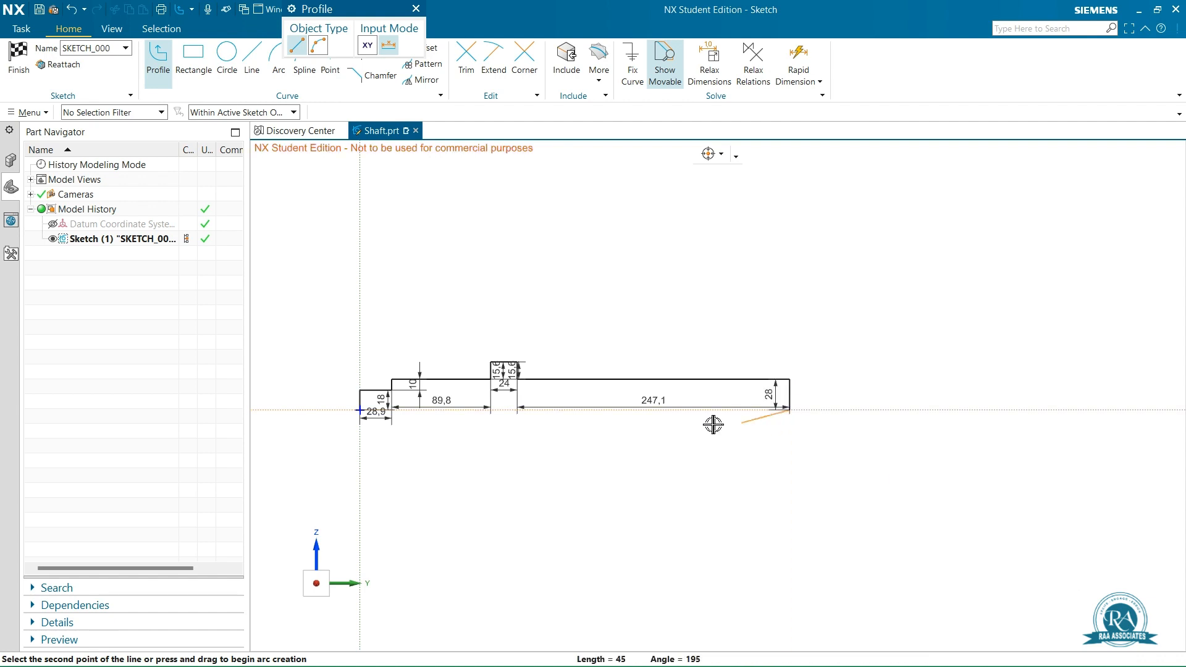
{"action": "left_click", "coordinate": [360, 410]}
{"action": "key", "text": "Escape"}
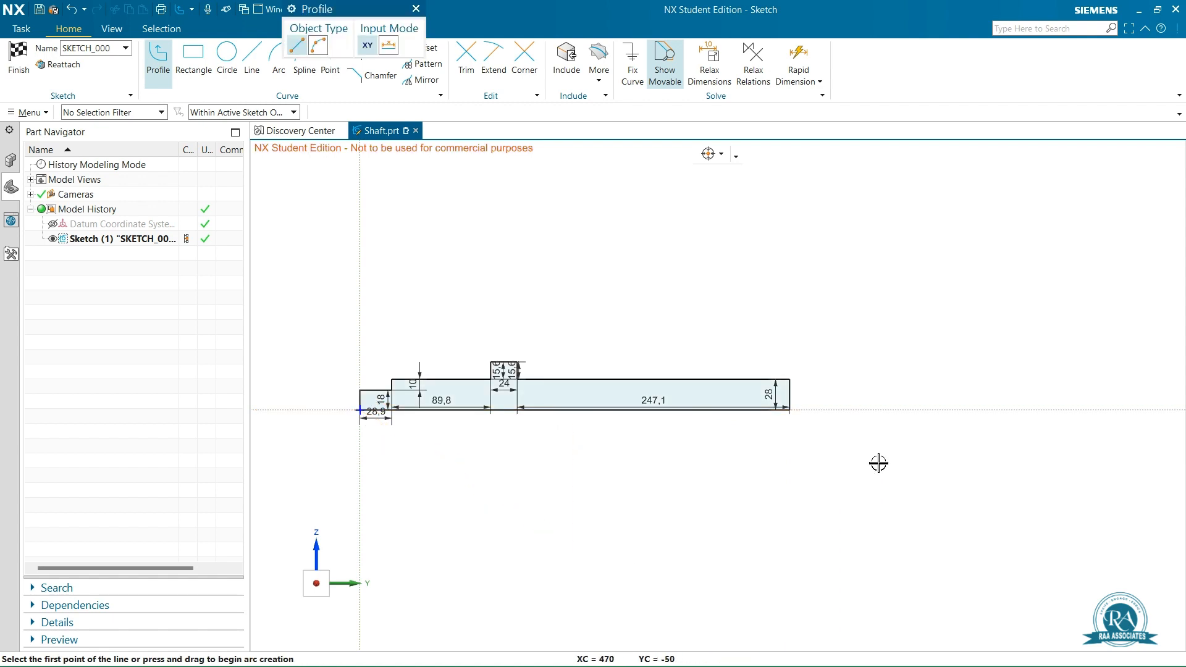
{"action": "scroll", "coordinate": [377, 313], "scroll_direction": "up", "scroll_amount": 2}
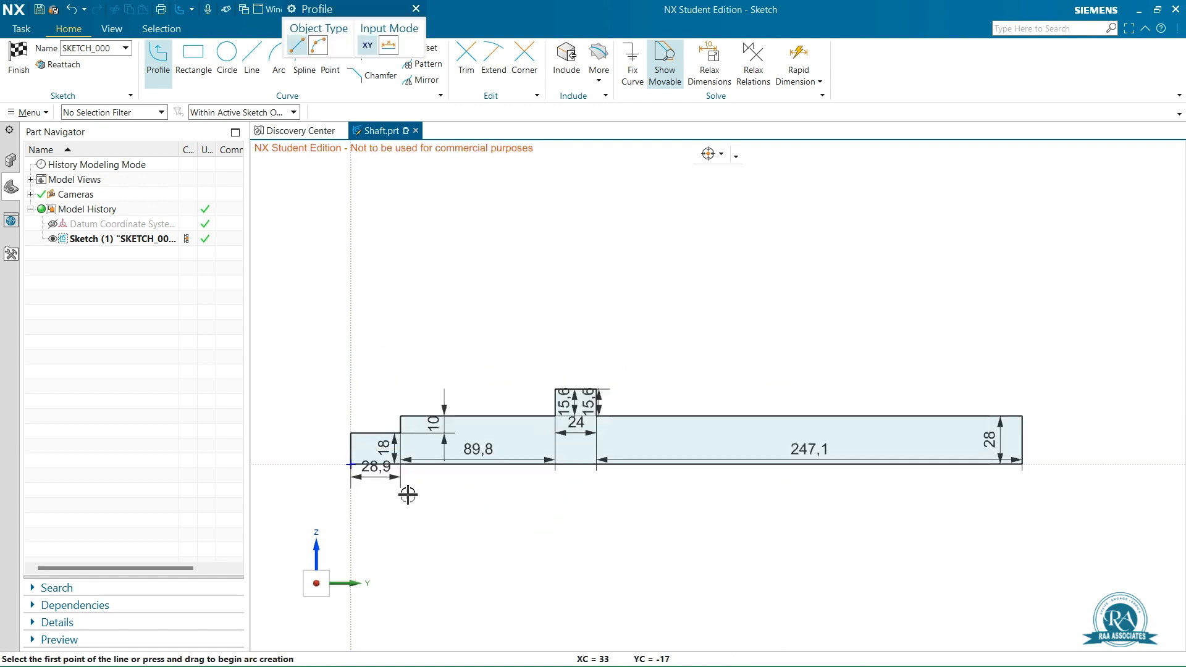
{"action": "key", "text": "Escape"}
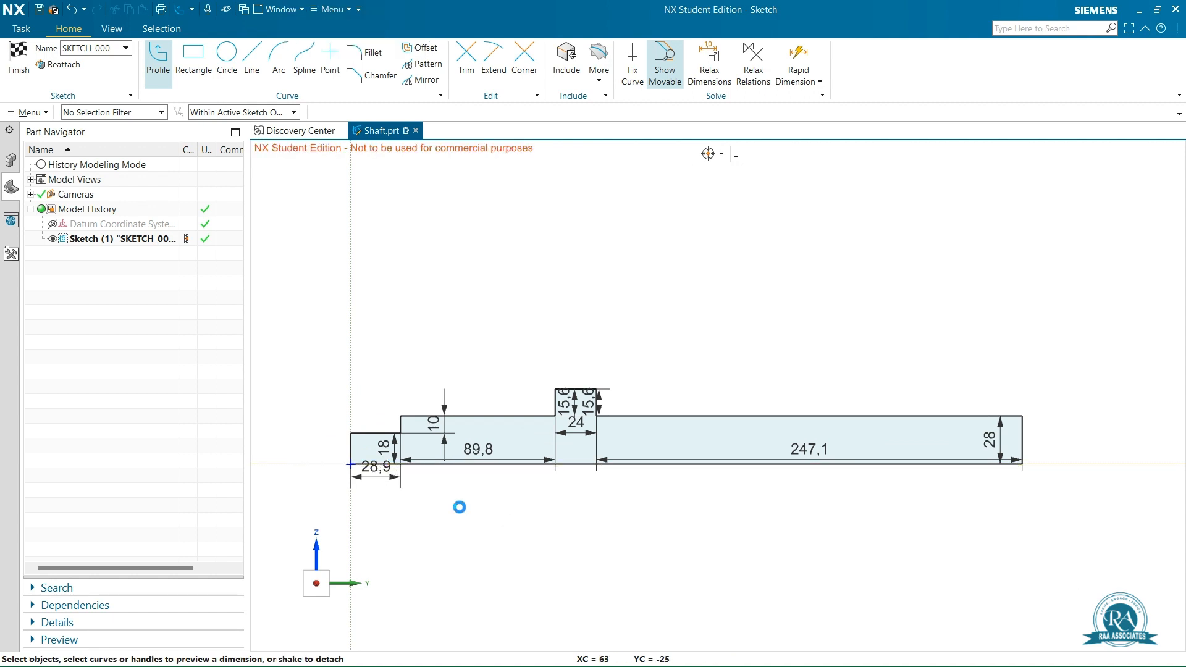
- Reposition all the sketch dimensions clear of the stepped shaft outline and finish the sketch
{"action": "left_click_drag", "start_coordinate": [383, 469], "coordinate": [374, 505]}
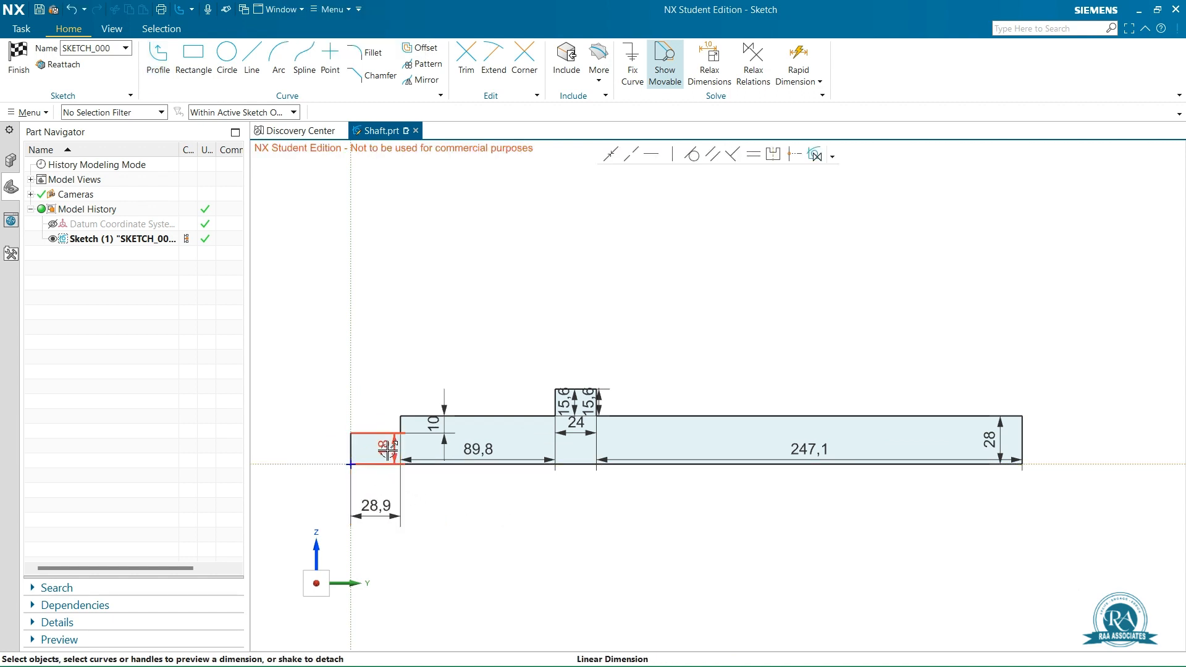
{"action": "mouse_move", "coordinate": [385, 446]}
{"action": "left_mouse_down"}
{"action": "mouse_move", "coordinate": [273, 443]}
{"action": "mouse_move", "coordinate": [298, 449]}
{"action": "left_mouse_up"}
{"action": "left_click_drag", "start_coordinate": [434, 423], "coordinate": [361, 361]}
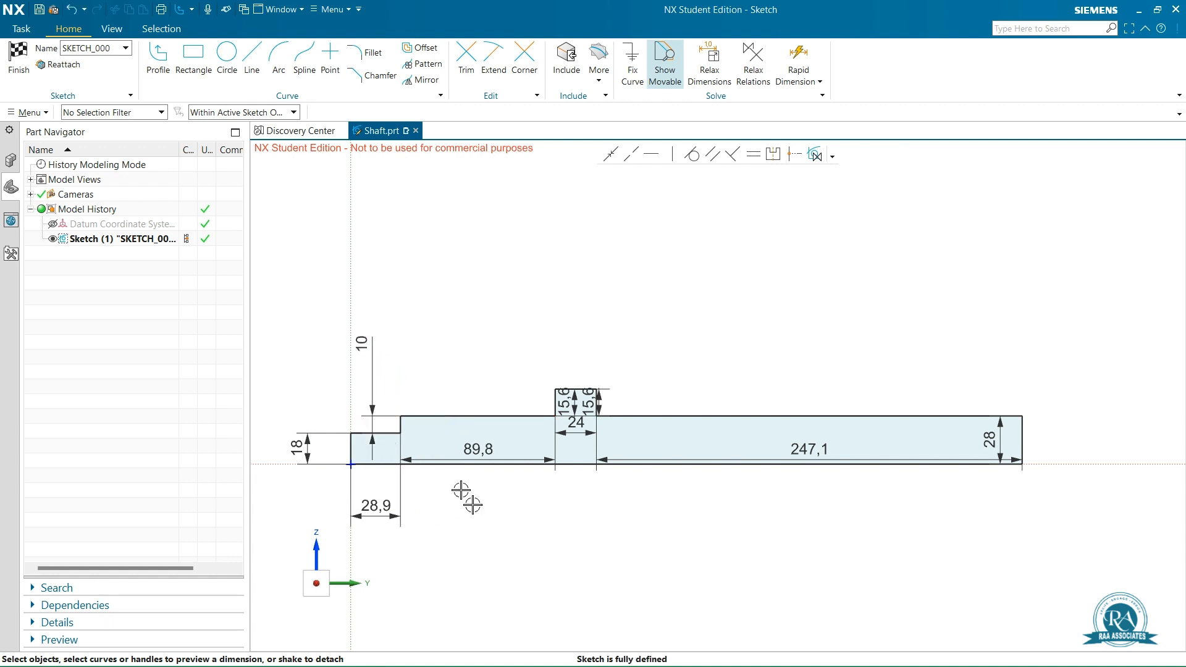
{"action": "left_click_drag", "start_coordinate": [478, 449], "coordinate": [479, 509]}
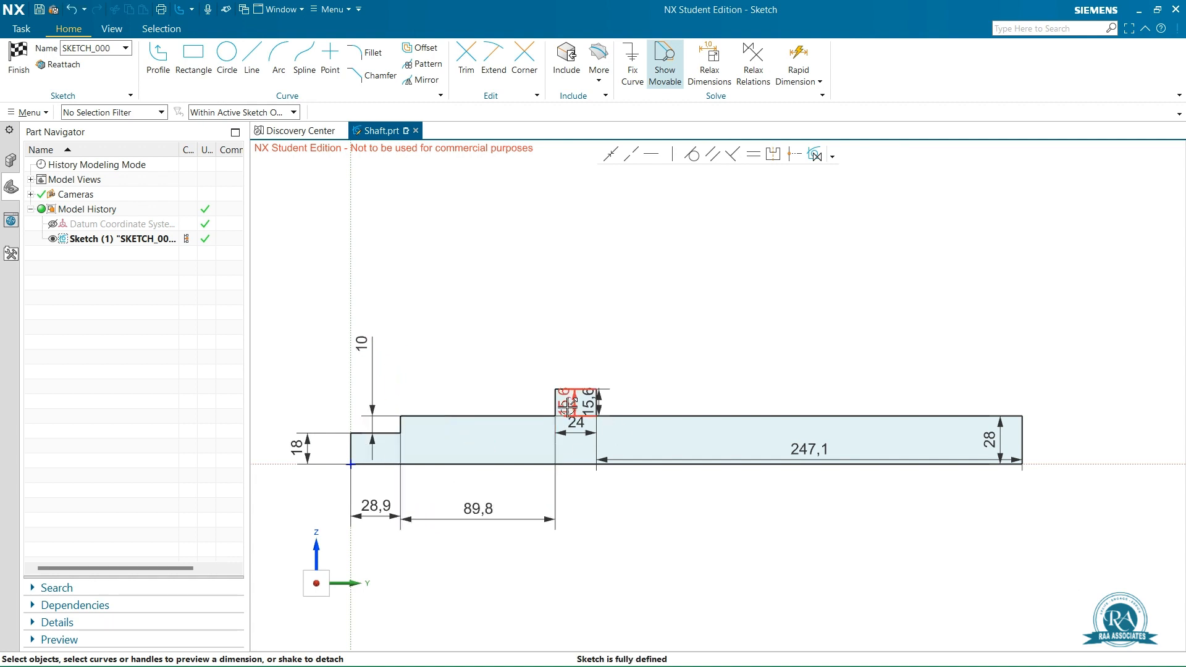
{"action": "left_click_drag", "start_coordinate": [564, 402], "coordinate": [486, 357]}
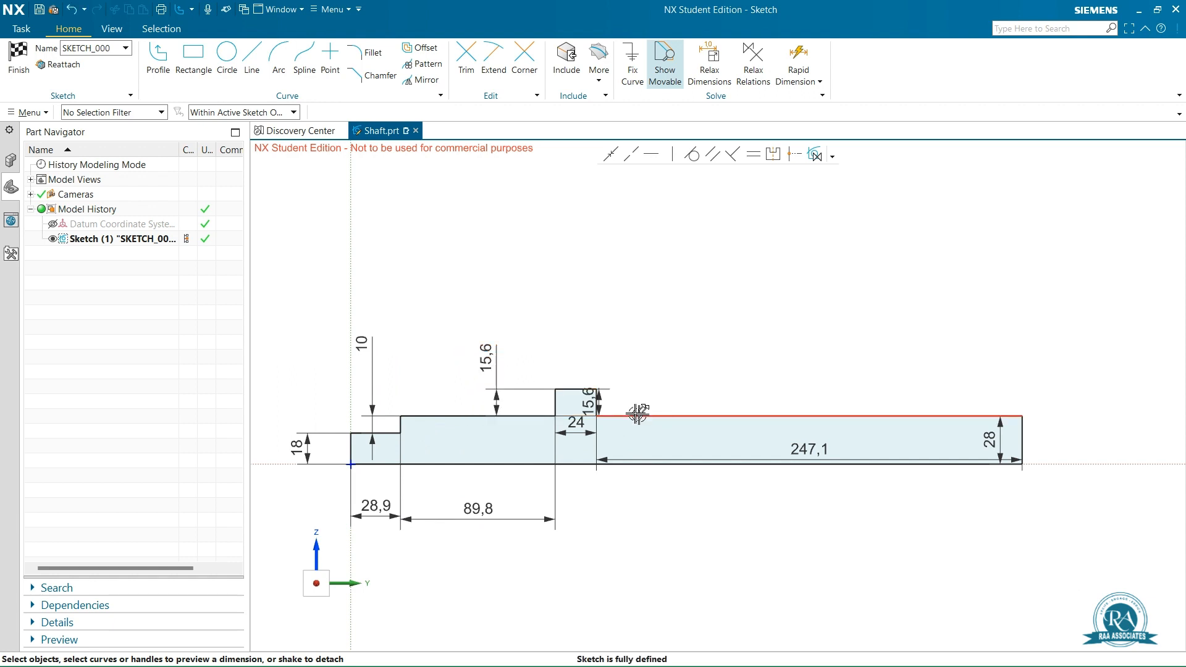
{"action": "left_click_drag", "start_coordinate": [591, 401], "coordinate": [629, 386]}
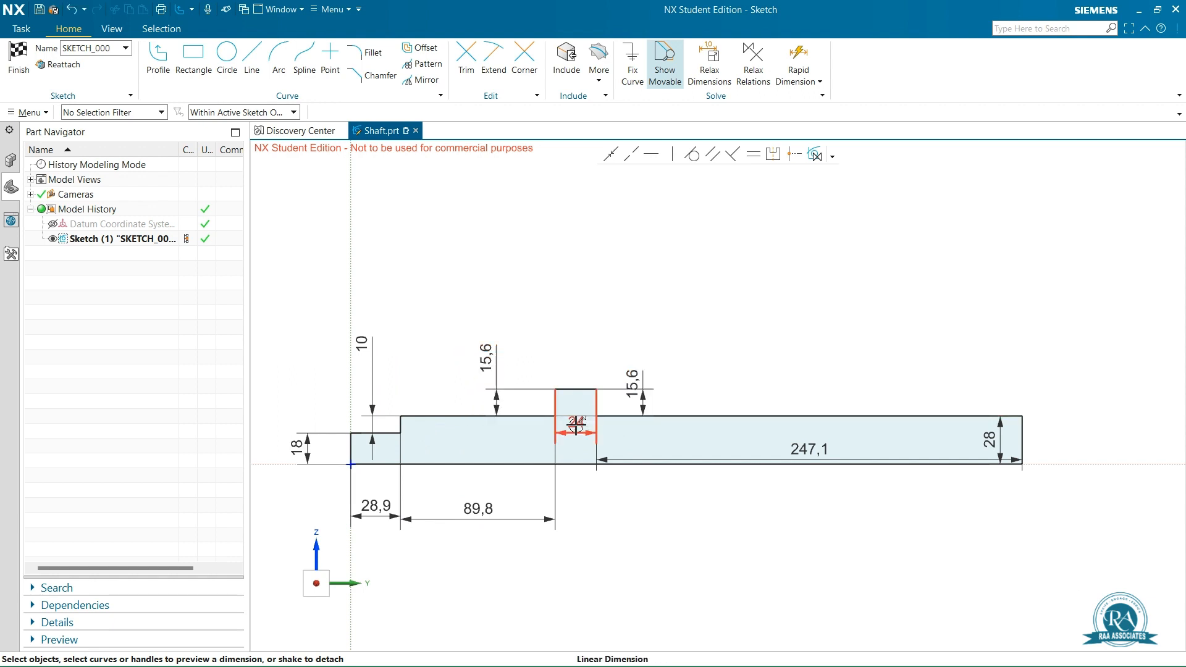
{"action": "left_click_drag", "start_coordinate": [575, 423], "coordinate": [576, 346]}
{"action": "left_click_drag", "start_coordinate": [798, 462], "coordinate": [803, 515]}
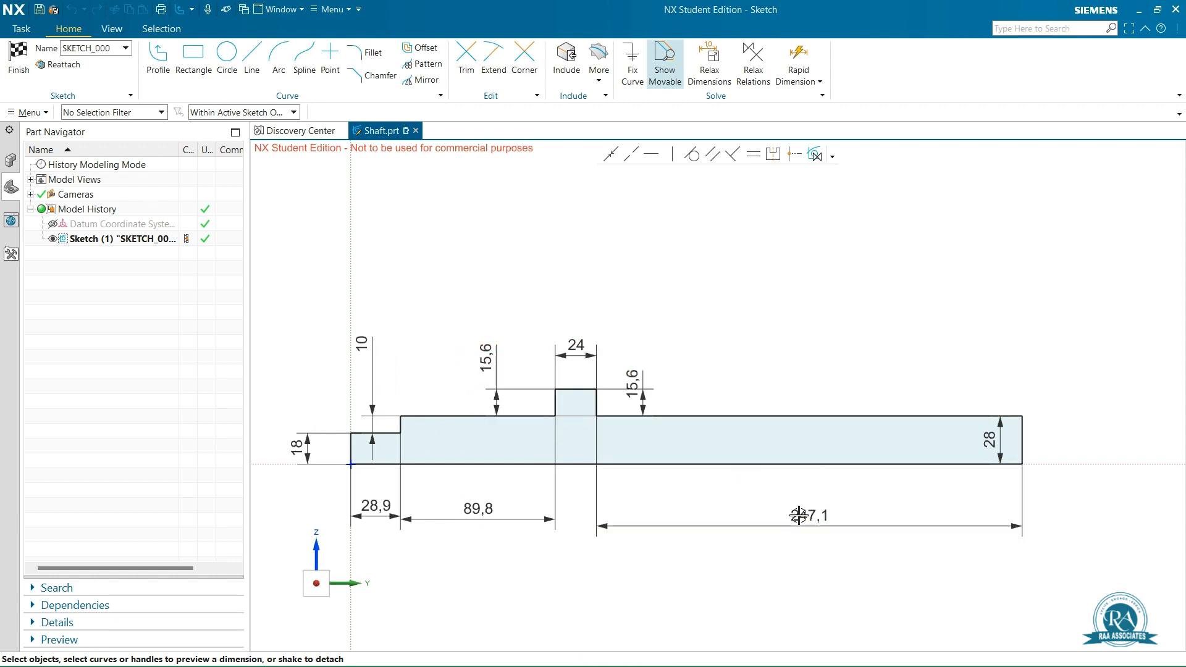
{"action": "left_click_drag", "start_coordinate": [995, 437], "coordinate": [1057, 431]}
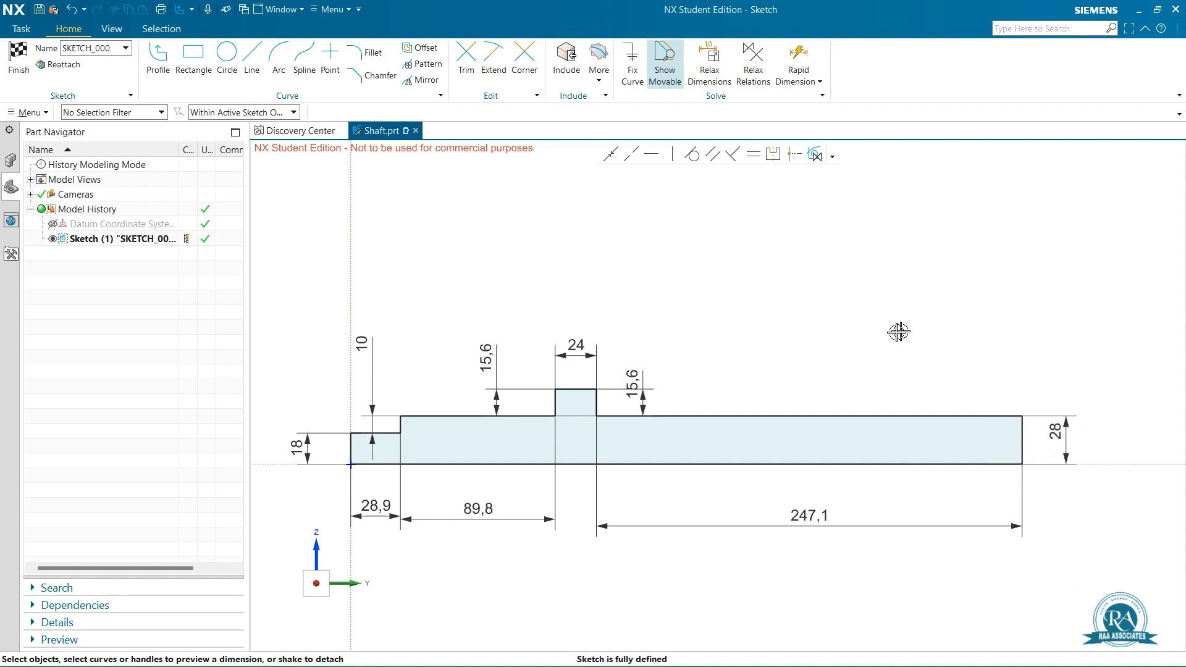
{"action": "right_click", "coordinate": [879, 357]}
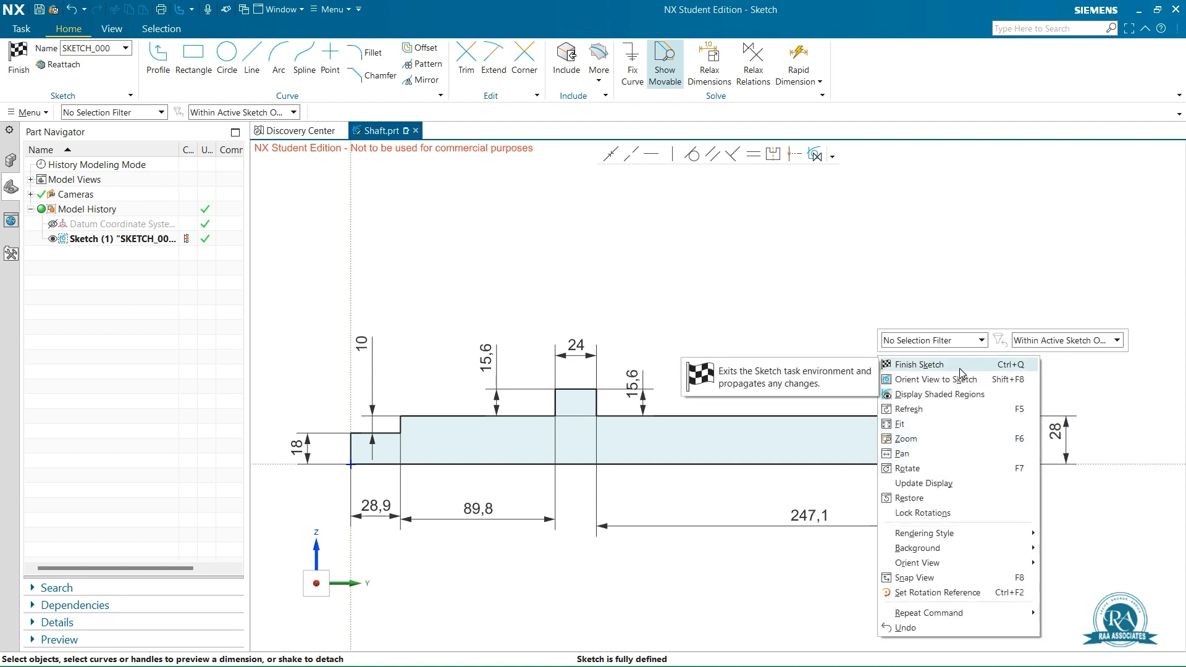
{"action": "left_click", "coordinate": [893, 364]}
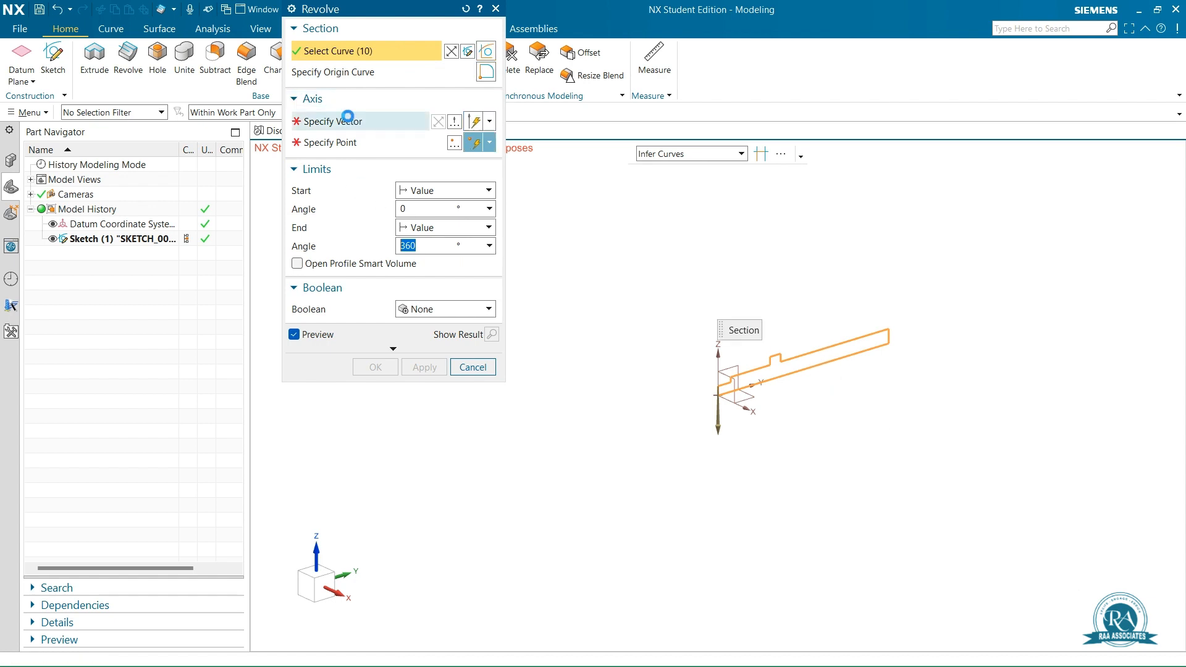
- Revolve the closed half profile 360° about its long base line along the Y axis, then hide the profile sketch
{"action": "left_click", "coordinate": [344, 121]}
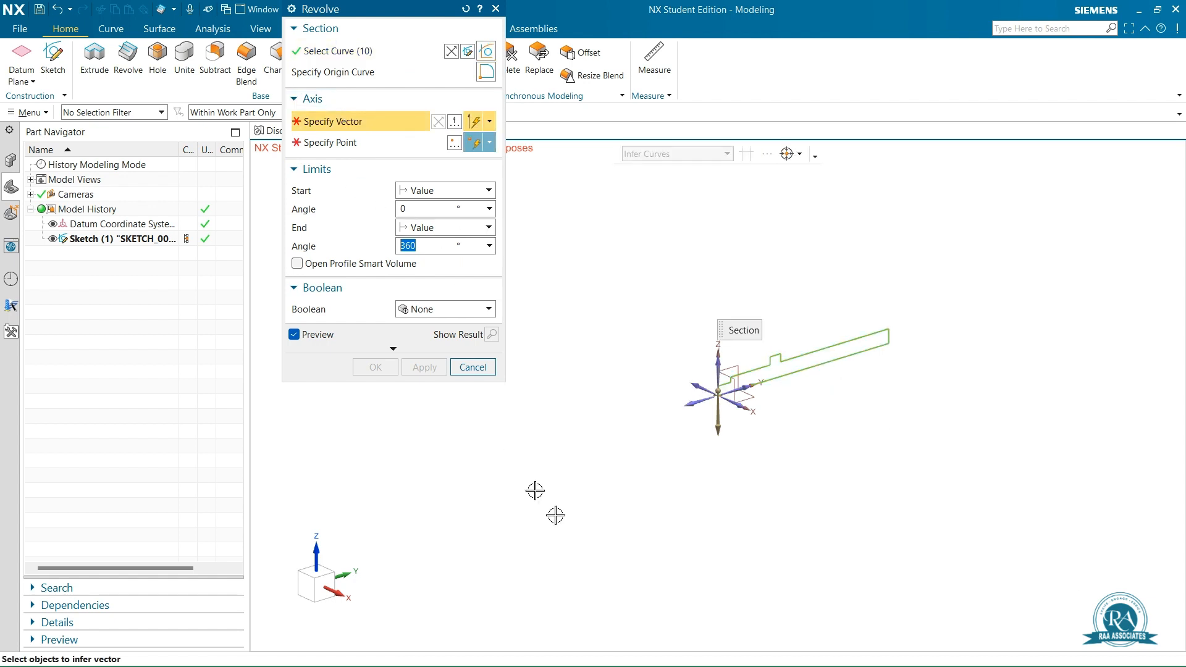
{"action": "left_click", "coordinate": [818, 367]}
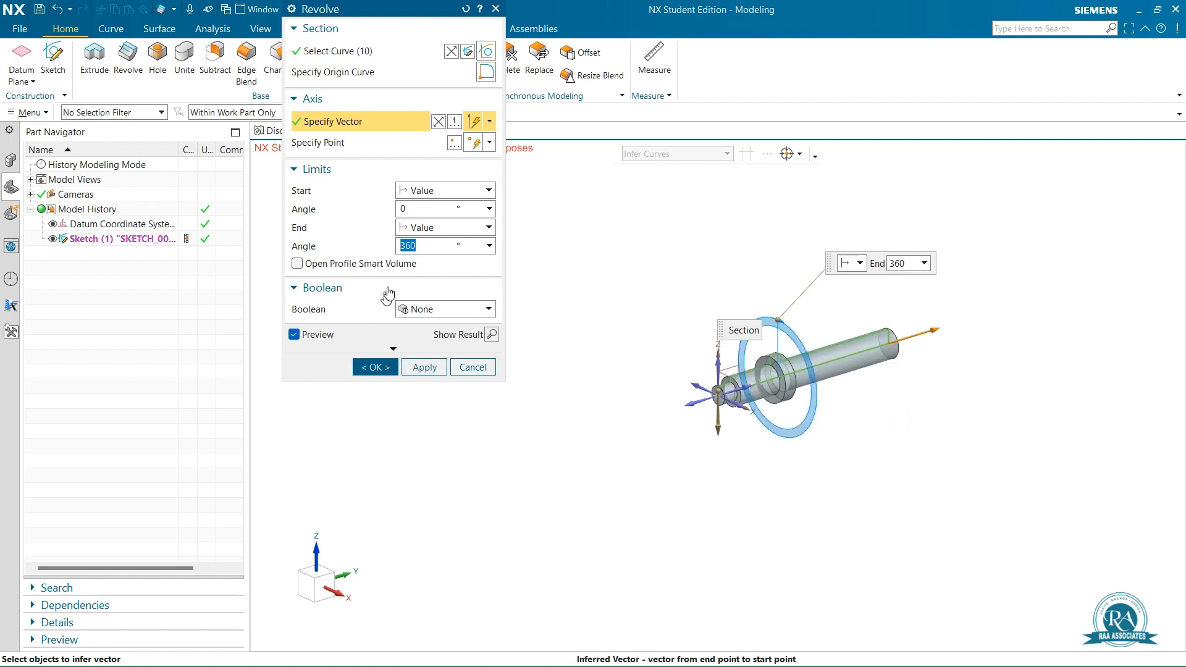
{"action": "left_click", "coordinate": [375, 368]}
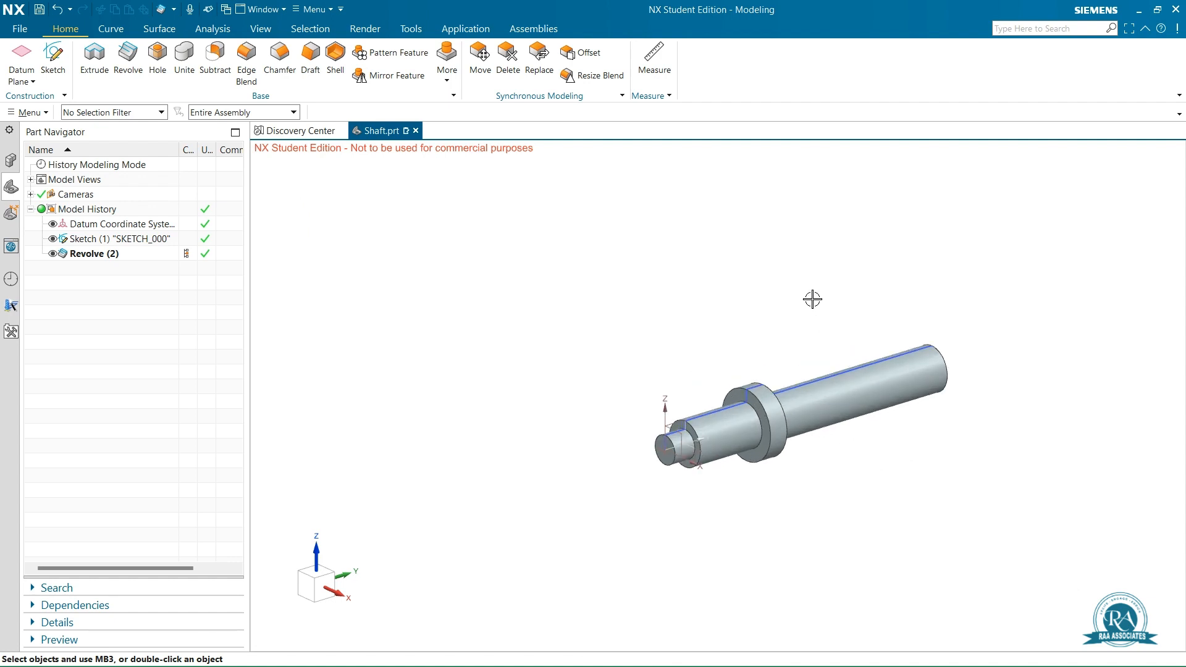
{"action": "scroll", "coordinate": [813, 299], "scroll_direction": "up", "scroll_amount": 1}
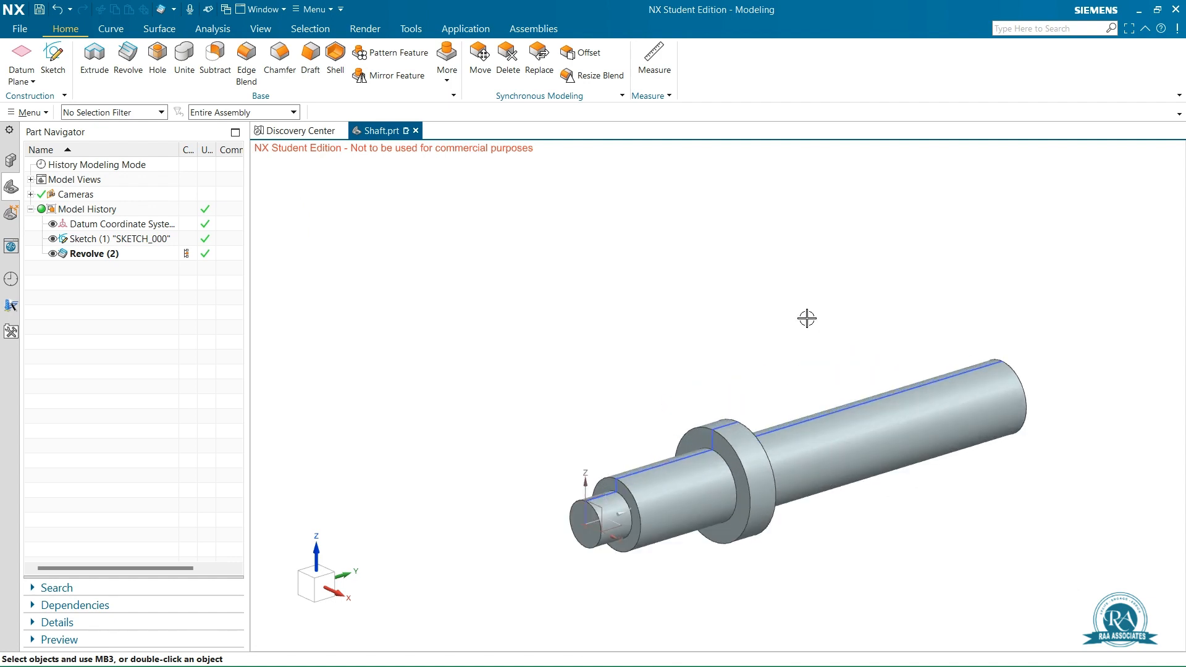
{"action": "left_click", "coordinate": [53, 239]}
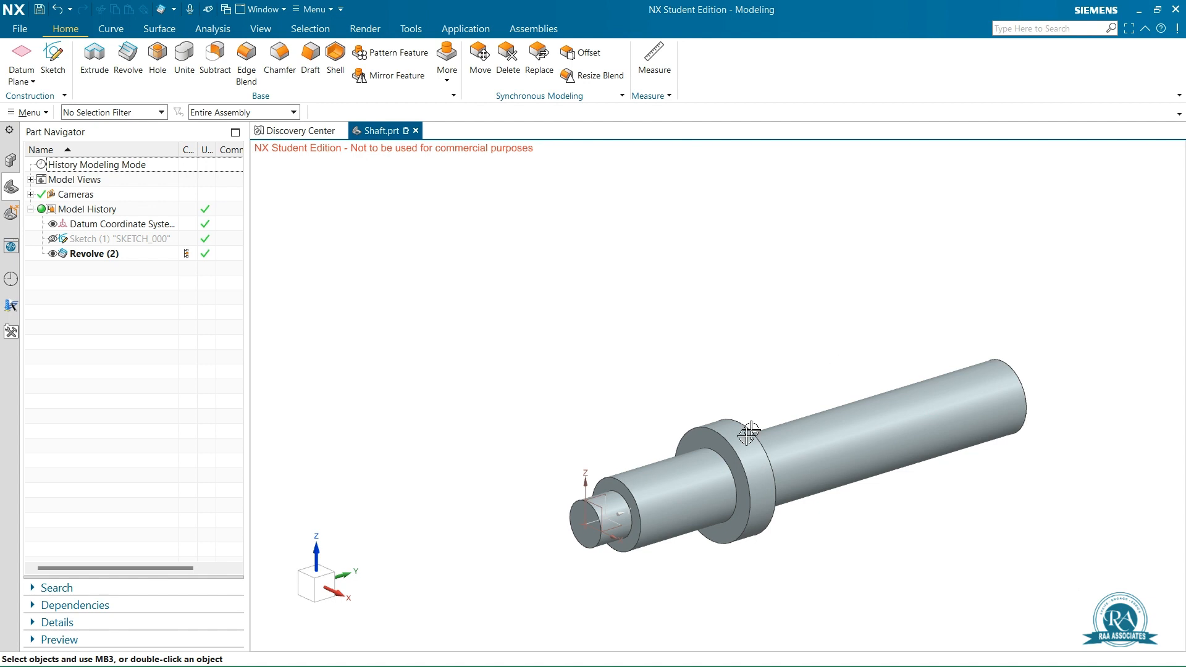
- Create a new sketch on the ring-shaped shoulder face behind the shaft's smallest end step
{"action": "mouse_move", "coordinate": [694, 573]}
{"action": "middle_mouse_down"}
{"action": "mouse_move", "coordinate": [707, 566]}
{"action": "mouse_move", "coordinate": [698, 559]}
{"action": "middle_mouse_up"}
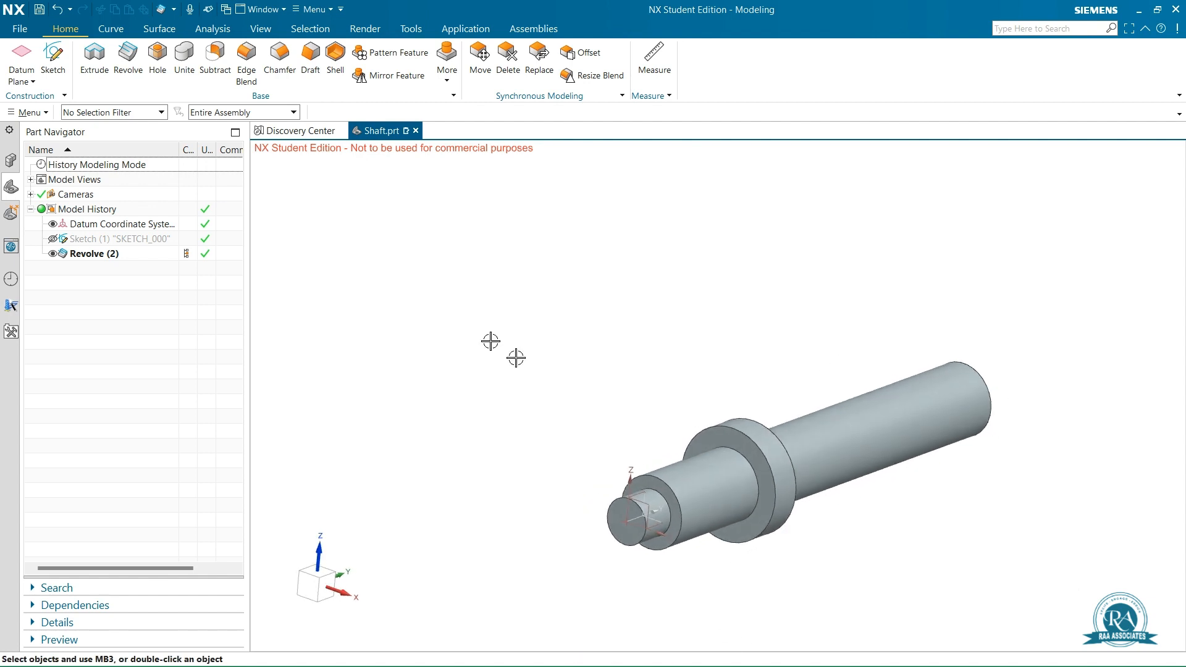
{"action": "left_click", "coordinate": [53, 60]}
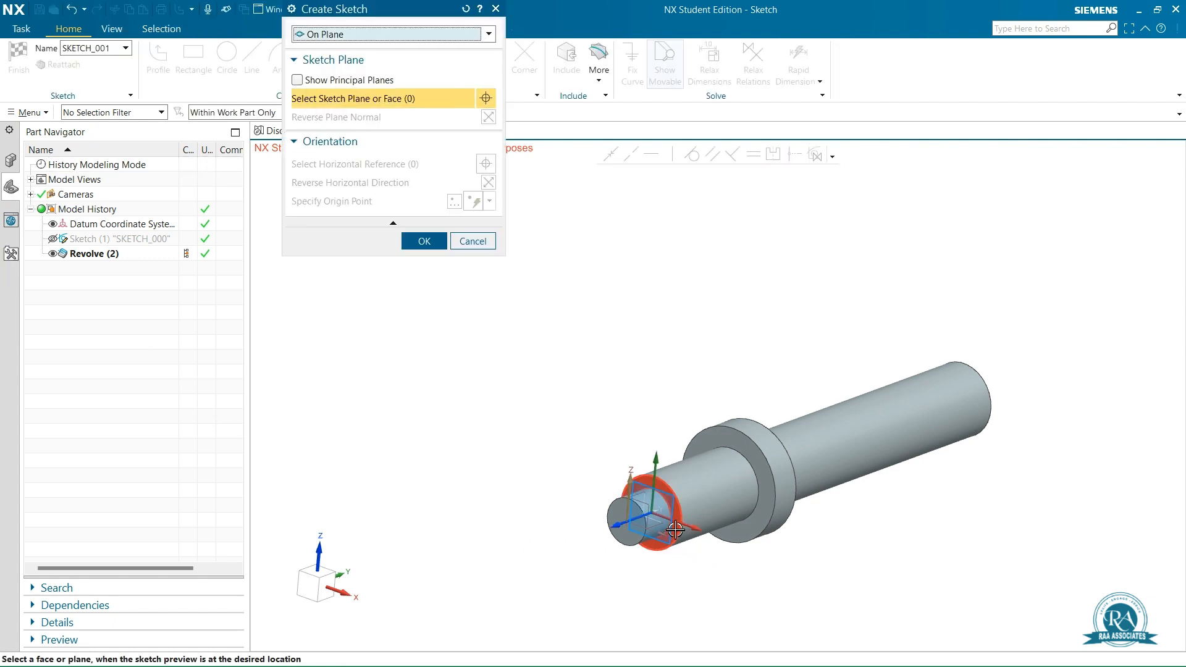
{"action": "left_click", "coordinate": [675, 519]}
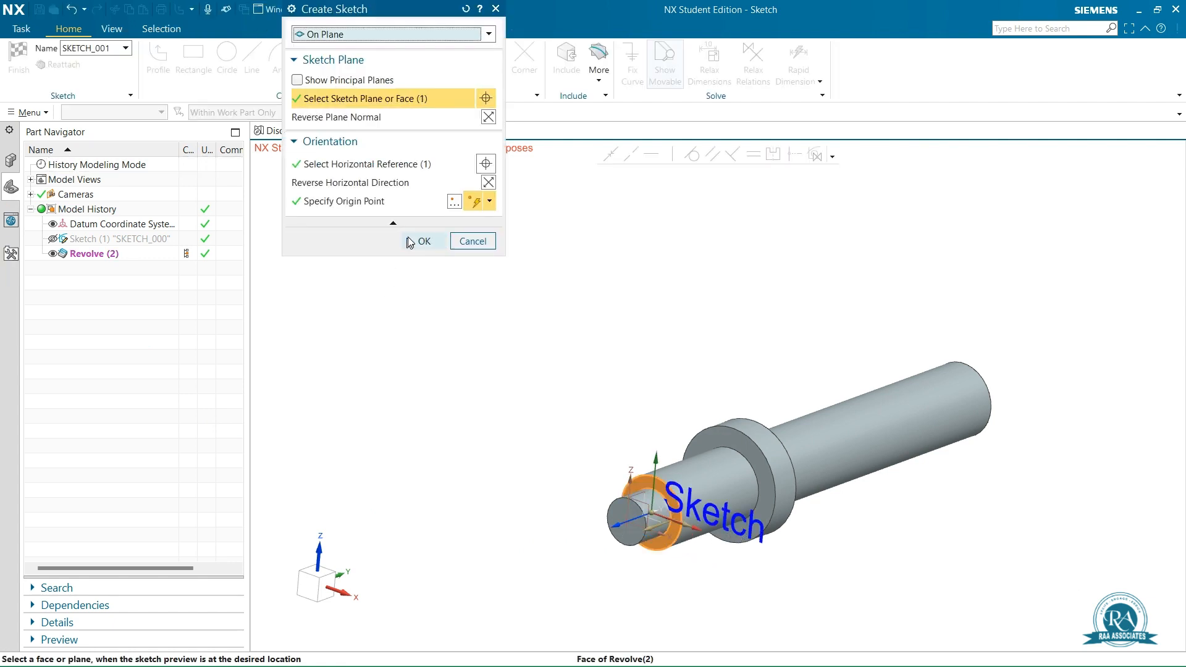
{"action": "left_click", "coordinate": [425, 242]}
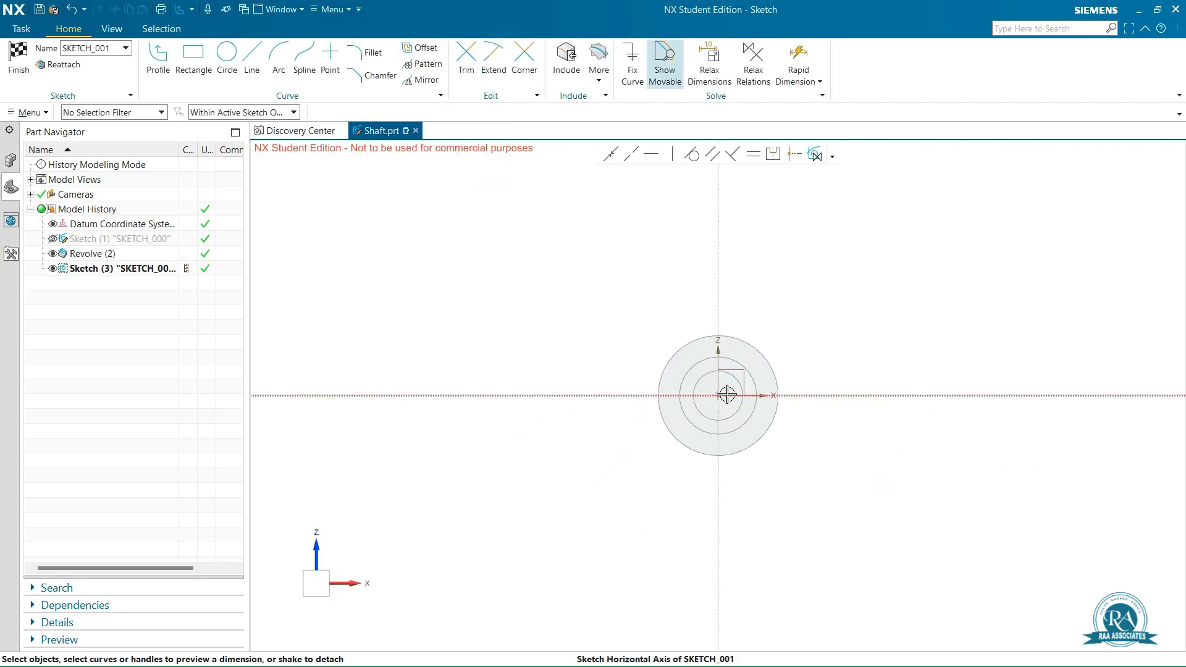
- Include the outer circular edge of the shoulder face in the sketch as reference geometry
{"action": "scroll", "coordinate": [814, 349], "scroll_direction": "up", "scroll_amount": 1}
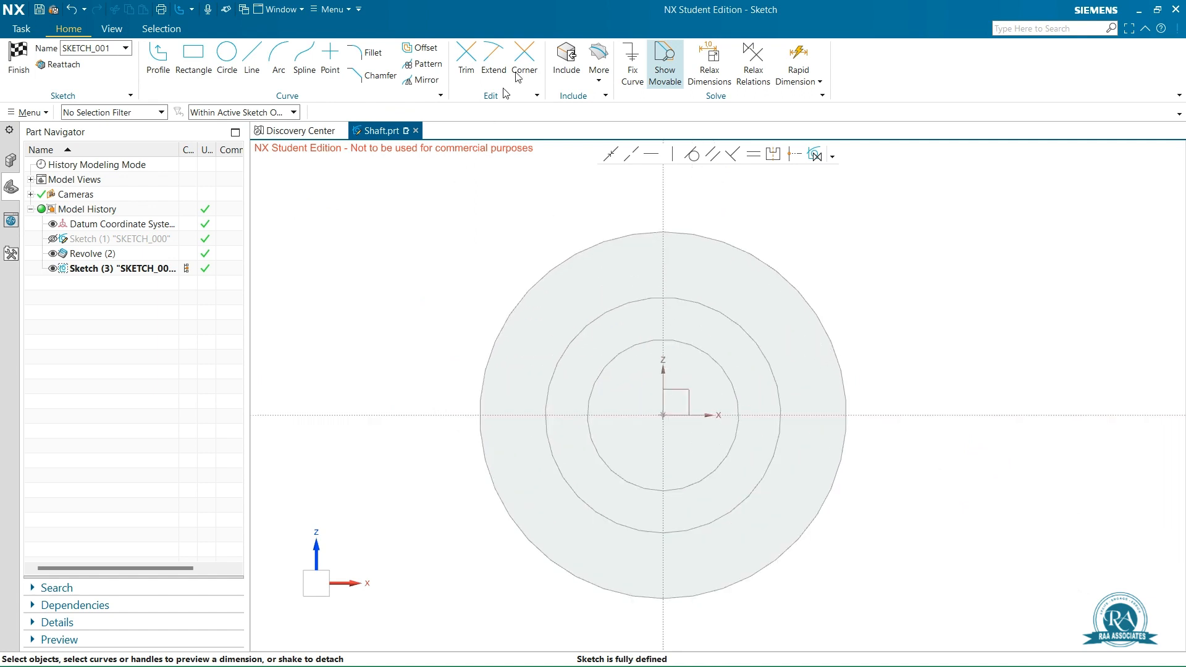
{"action": "left_click", "coordinate": [566, 62]}
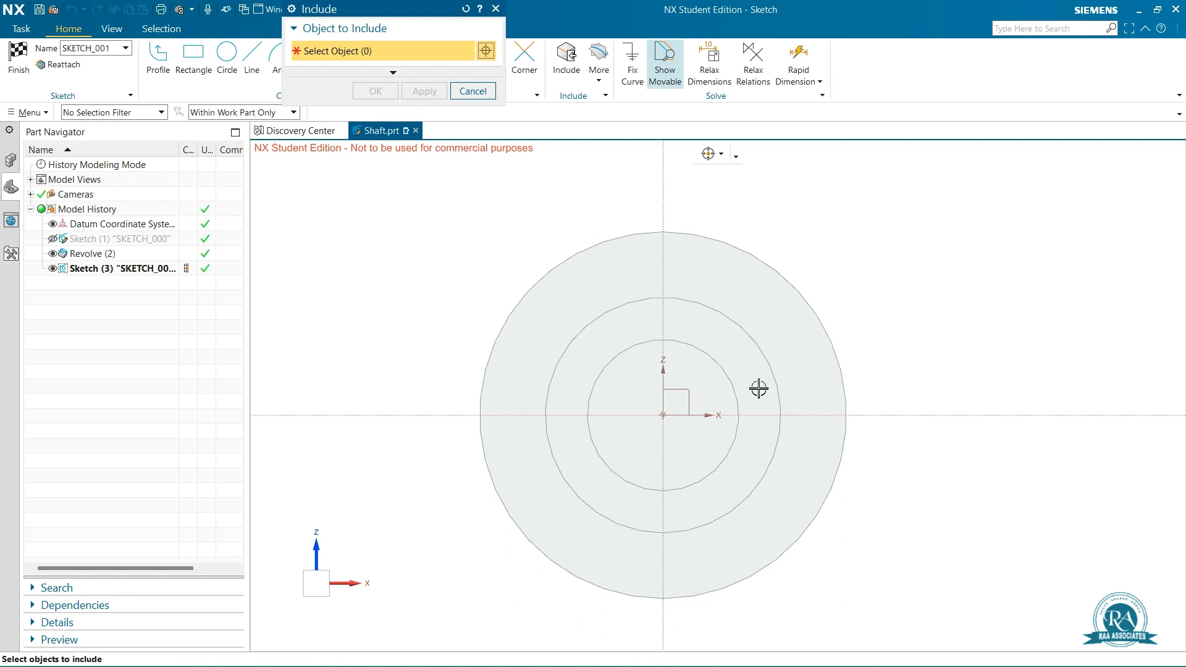
{"action": "left_click", "coordinate": [770, 368]}
{"action": "middle_click", "coordinate": [882, 271]}
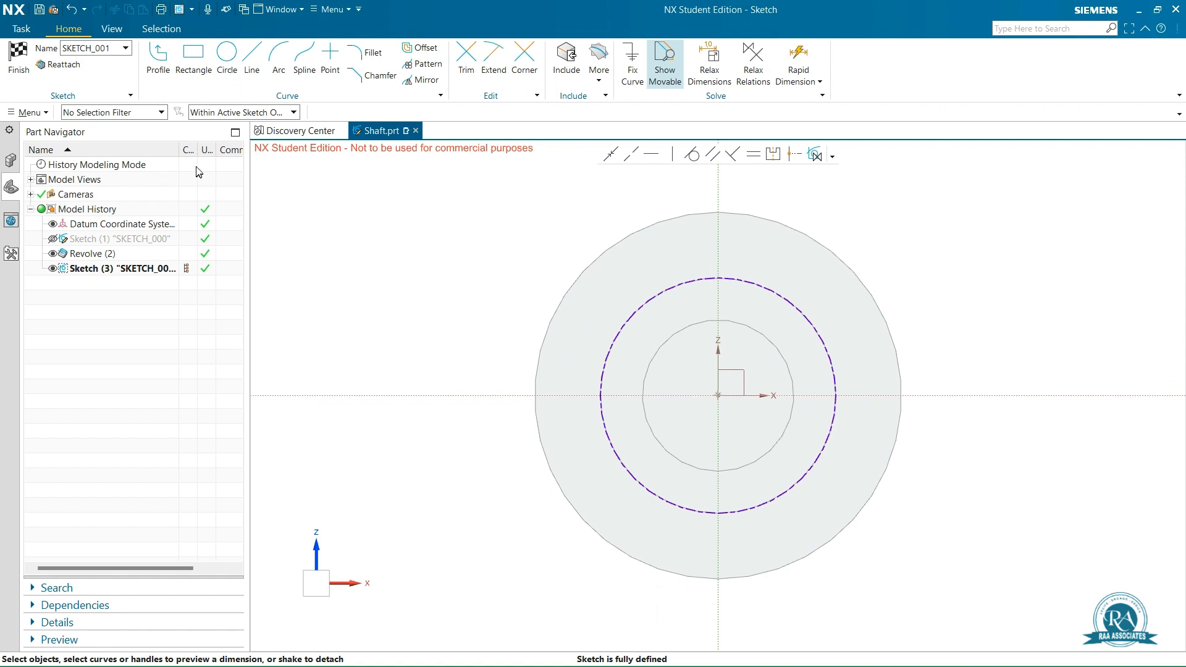
- Sketch a rectangle about 10 high on the +X side, straddling the included circle and the horizontal axis
{"action": "left_click", "coordinate": [199, 52]}
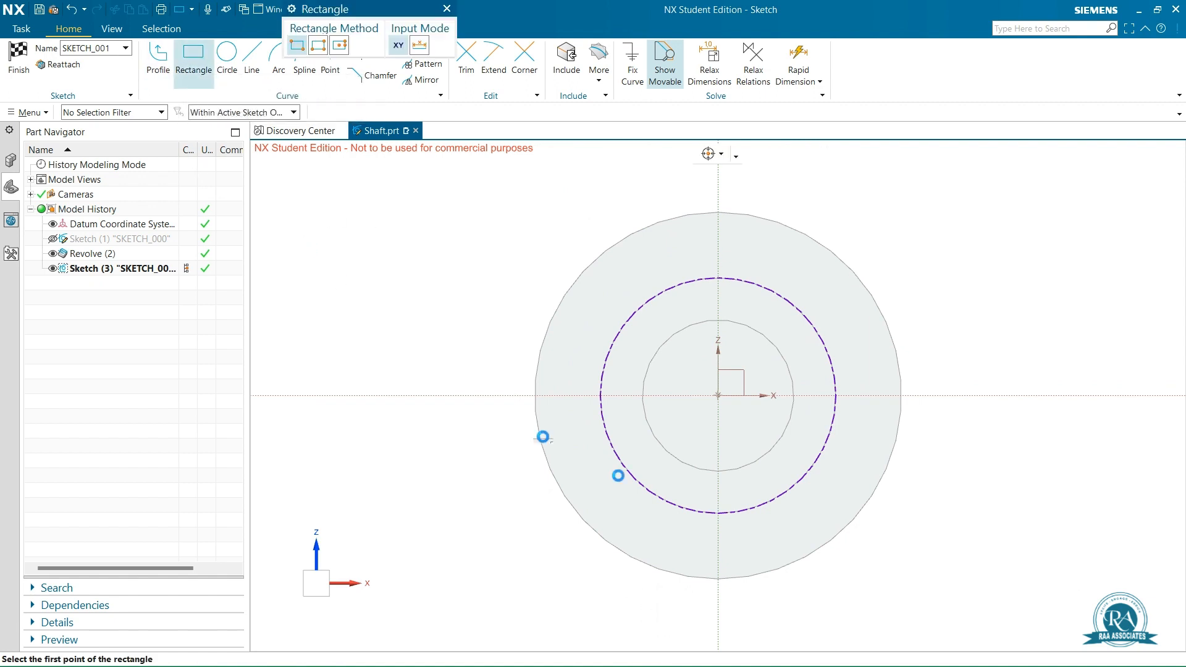
{"action": "left_click", "coordinate": [817, 375]}
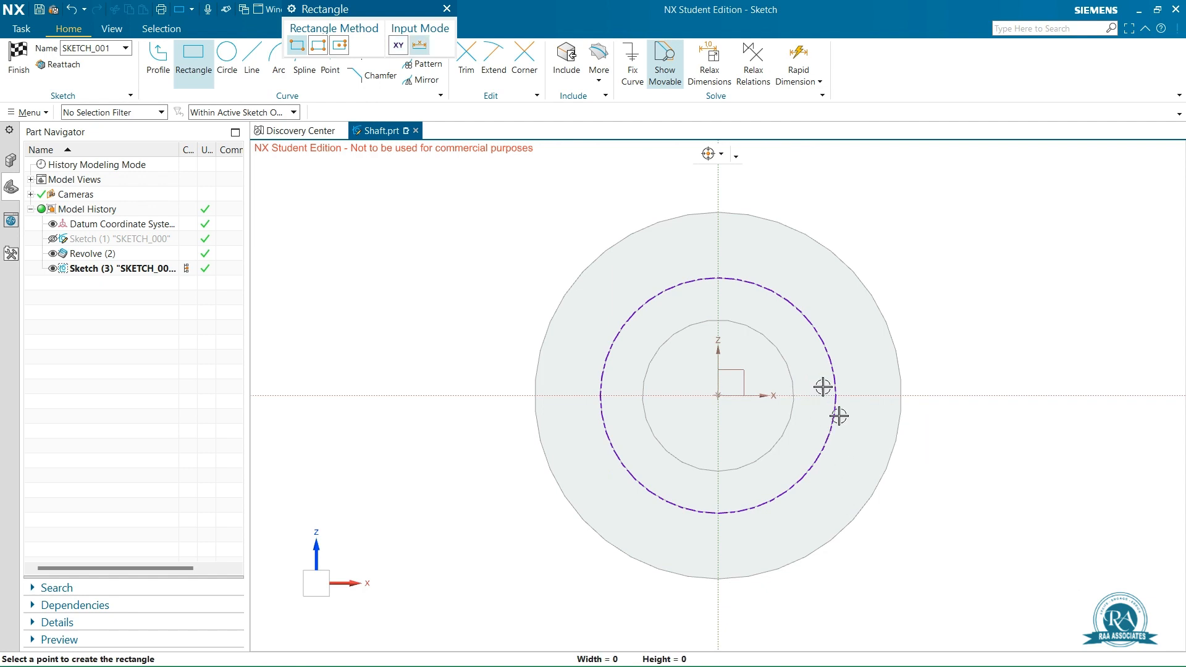
{"action": "left_click", "coordinate": [873, 416]}
{"action": "key", "text": "Escape"}
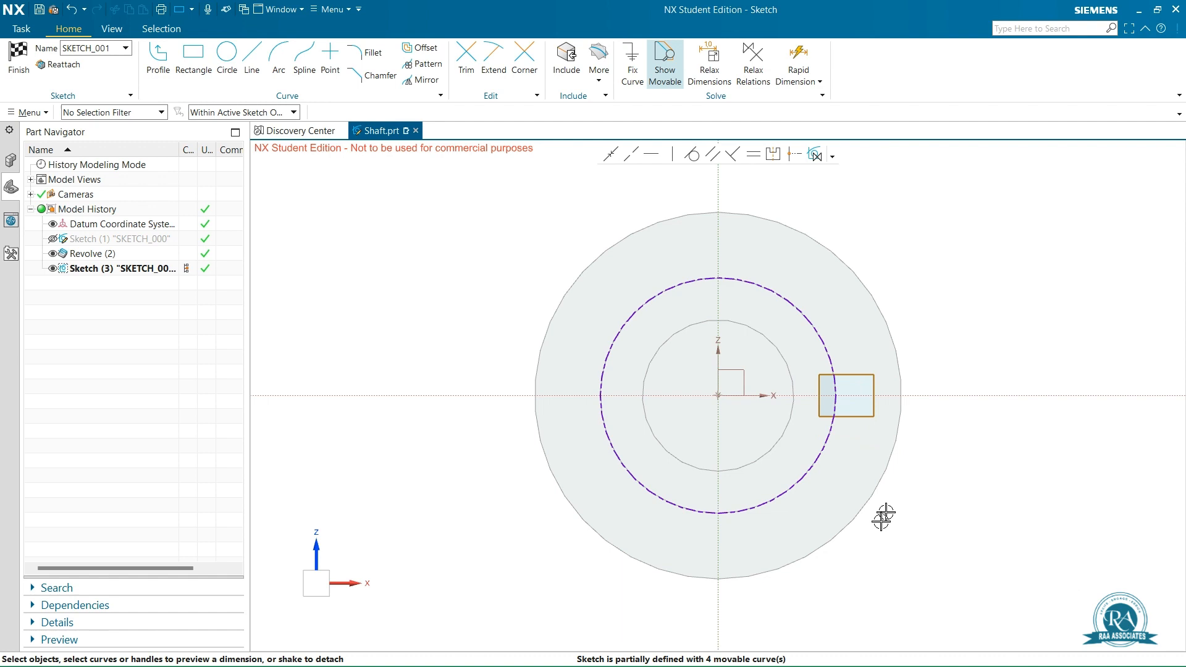
- Dimension the rectangle's inner vertical side at 22 from the sketch's vertical axis
{"action": "left_click", "coordinate": [717, 558]}
{"action": "left_click", "coordinate": [819, 395]}
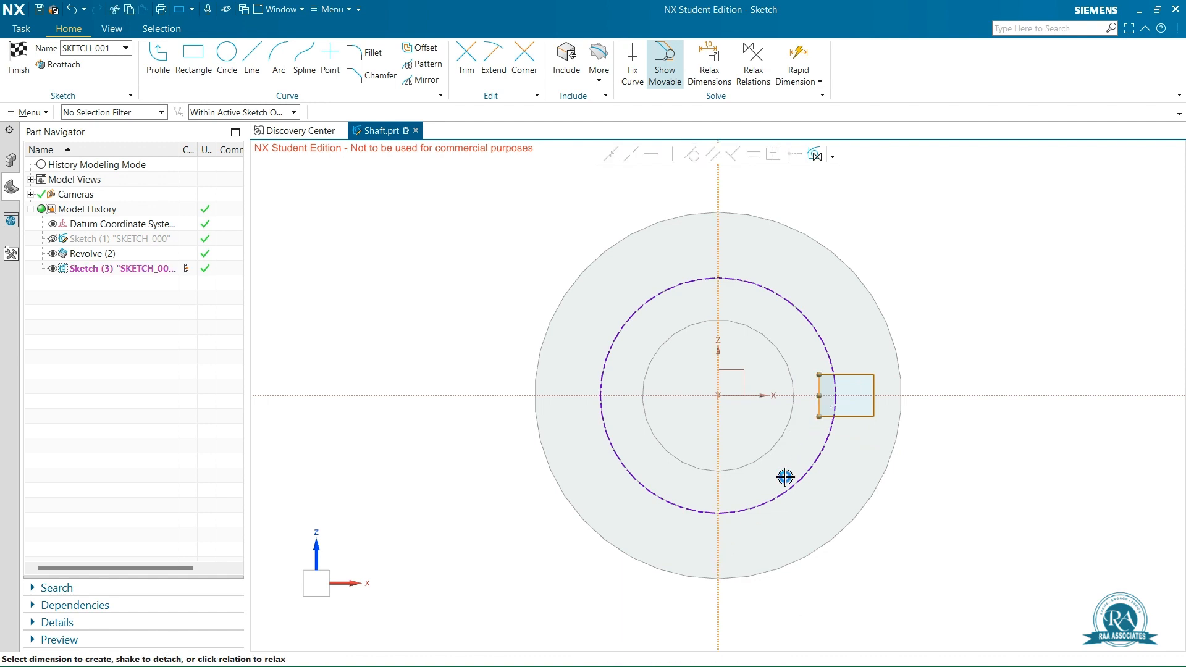
{"action": "left_click", "coordinate": [778, 601]}
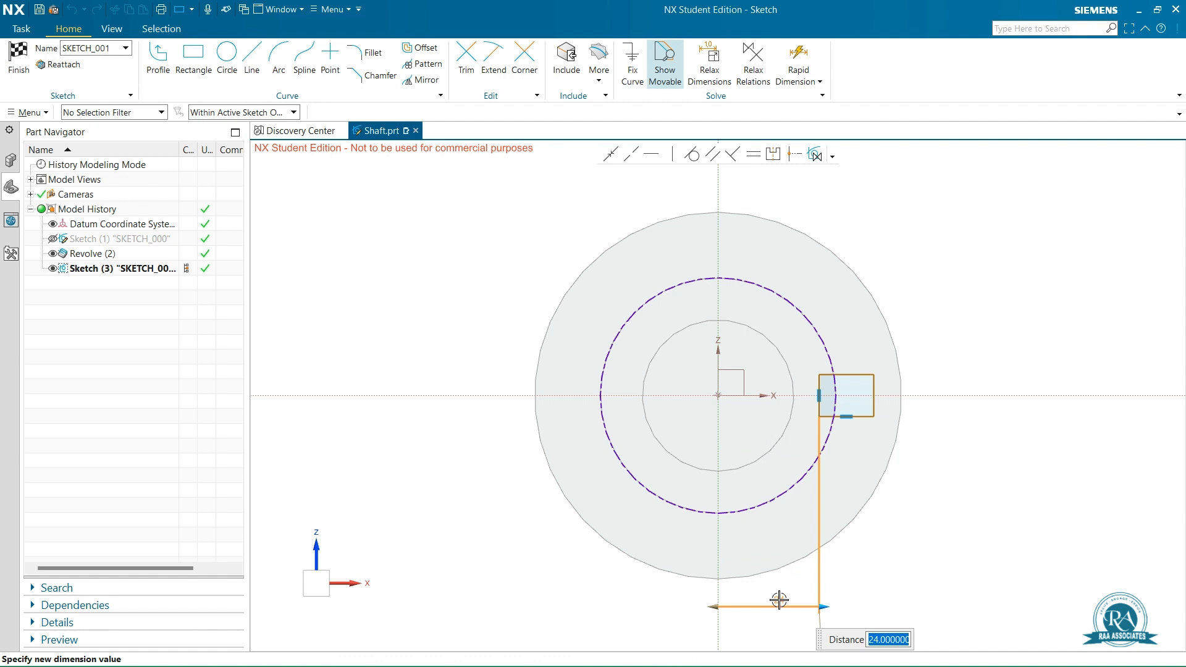
{"action": "type", "text": "22"}
{"action": "key", "text": "Return"}
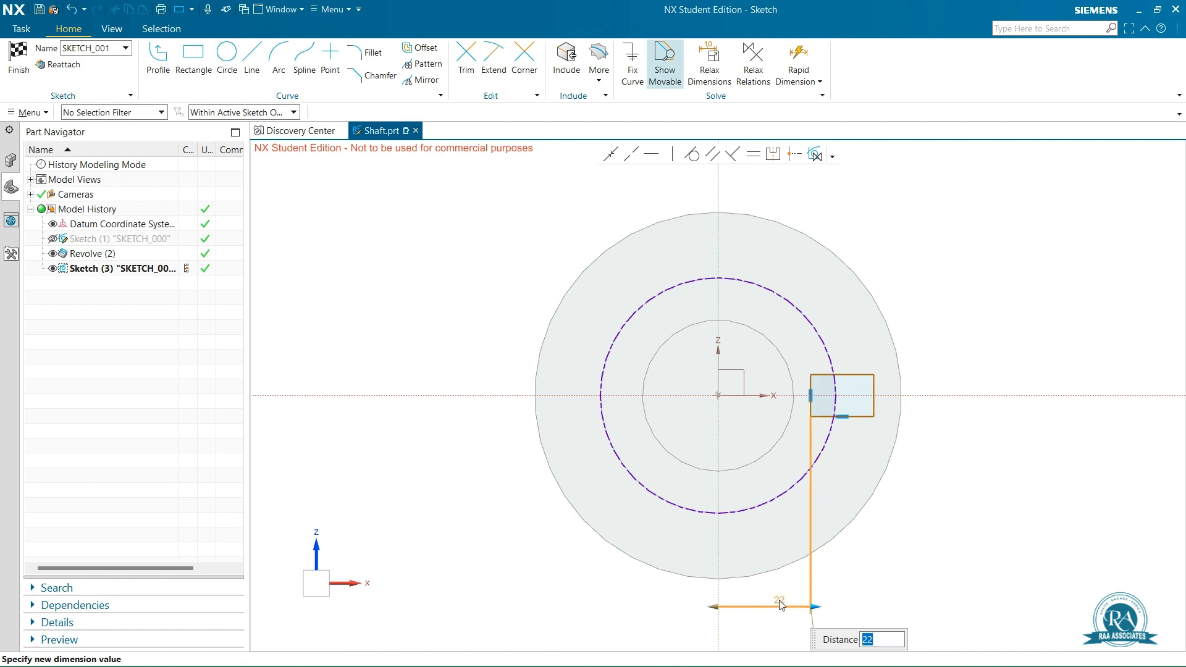
{"action": "key", "text": "Escape"}
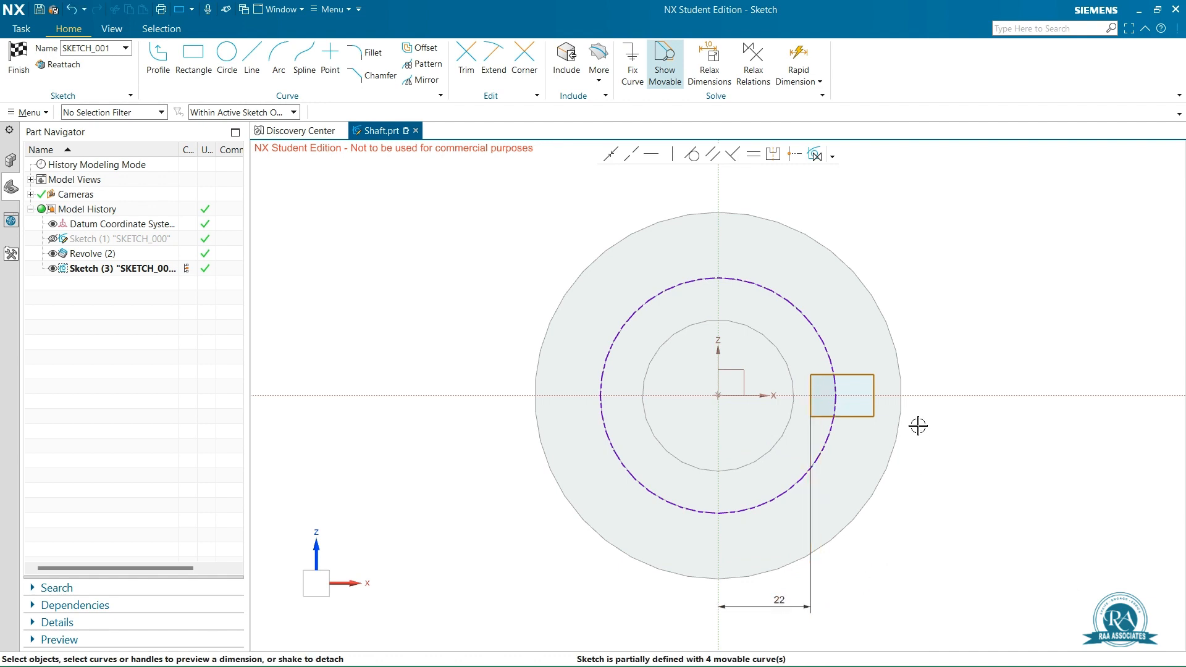
- Make the rectangle's upper and lower sides symmetric about the sketch's horizontal axis
{"action": "left_click", "coordinate": [809, 398]}
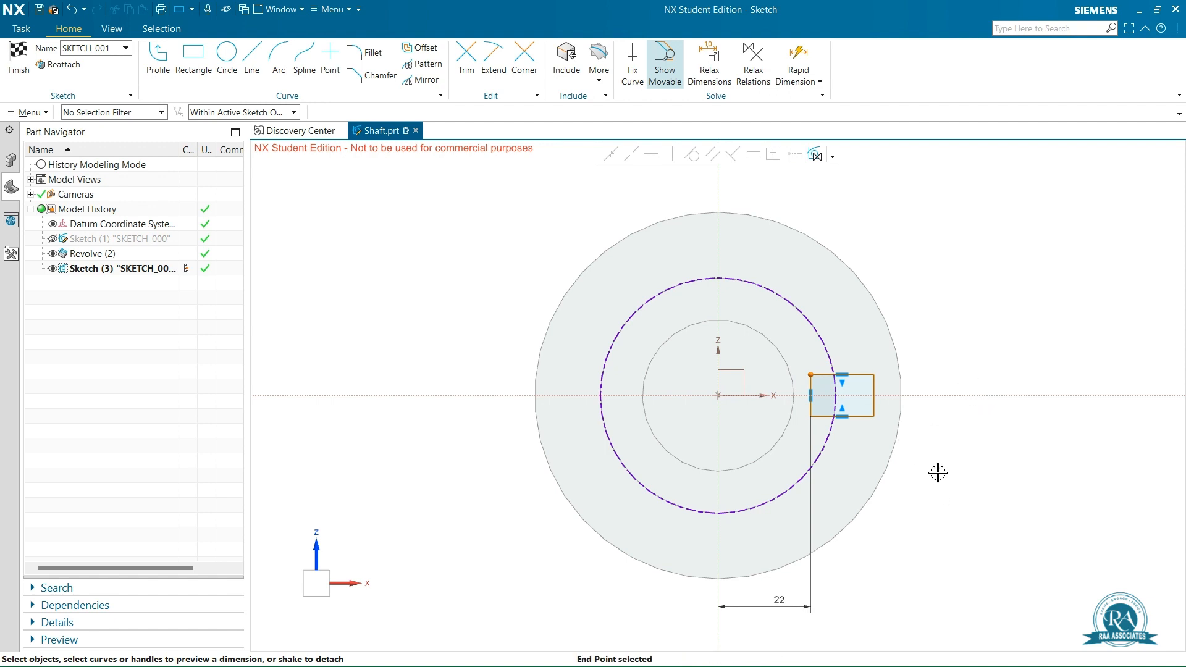
{"action": "key", "text": "Escape"}
{"action": "scroll", "coordinate": [972, 482], "scroll_direction": "up", "scroll_amount": 1}
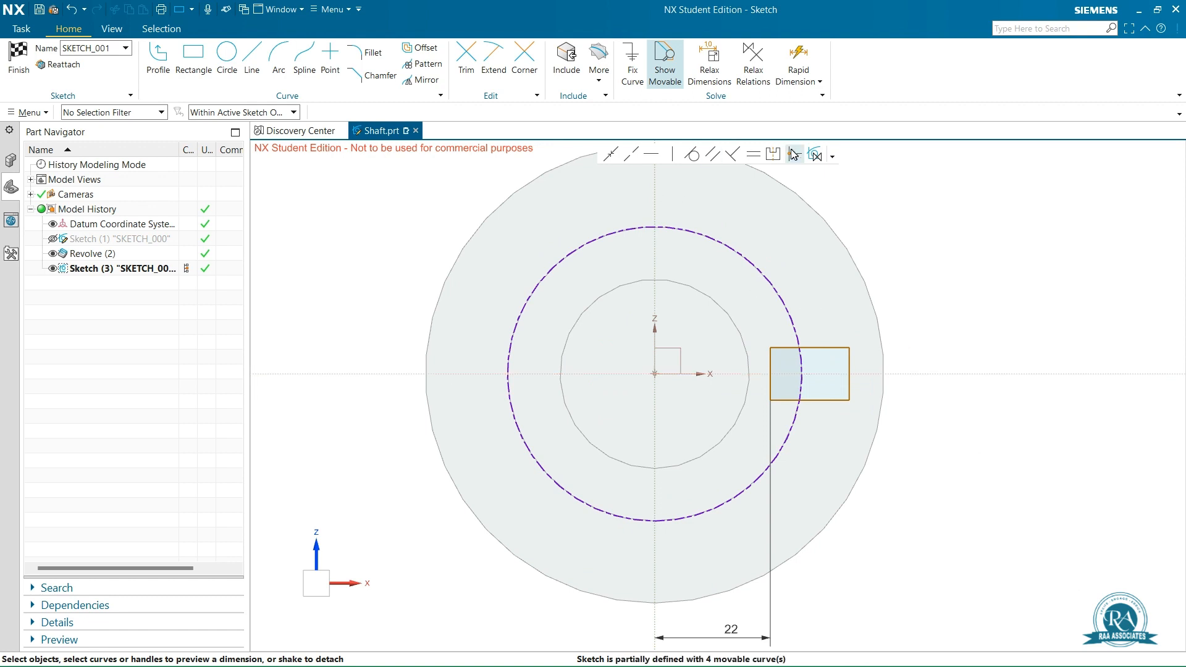
{"action": "left_click", "coordinate": [774, 155]}
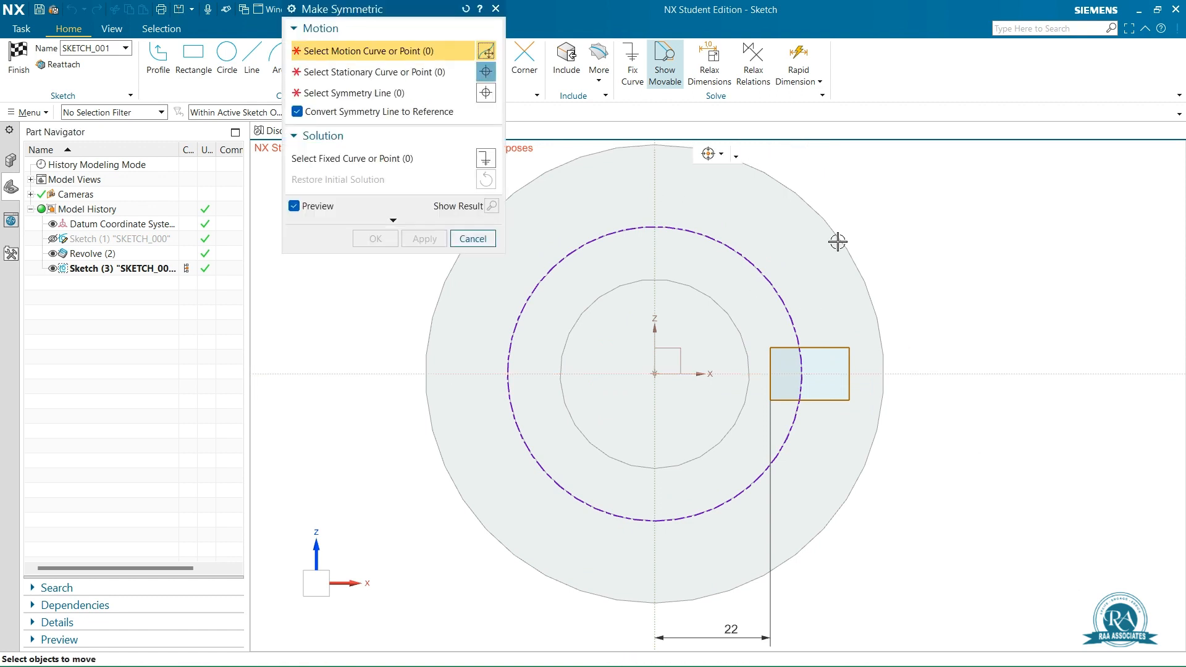
{"action": "left_click", "coordinate": [826, 348]}
{"action": "left_click", "coordinate": [824, 400]}
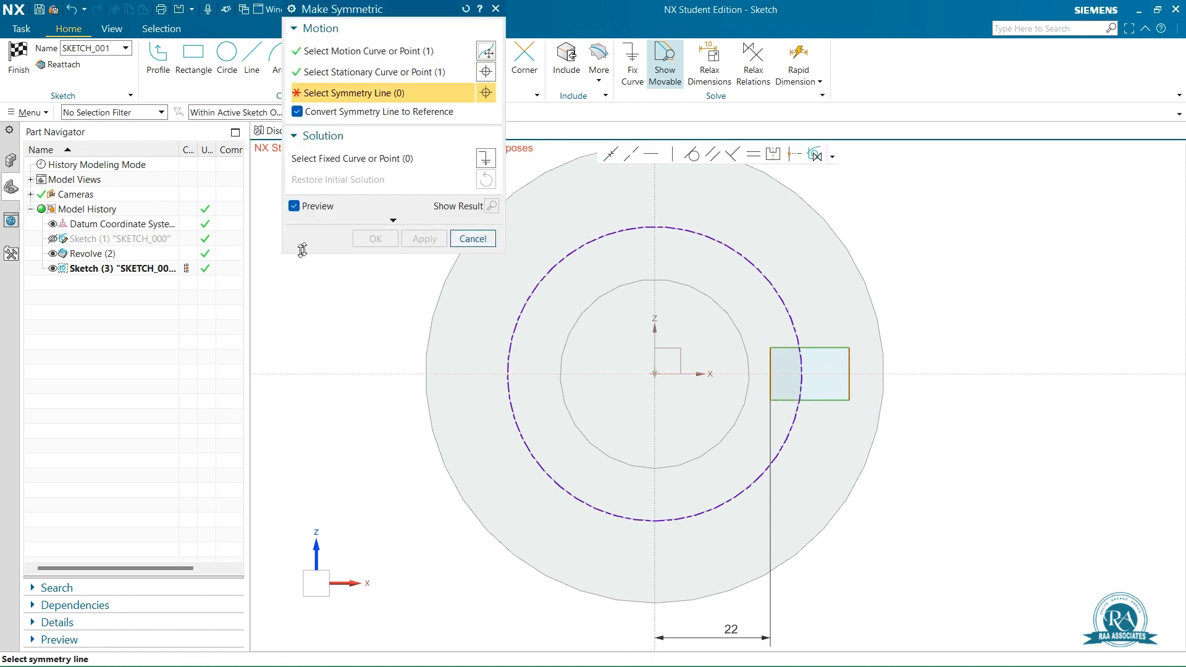
{"action": "left_click", "coordinate": [905, 373]}
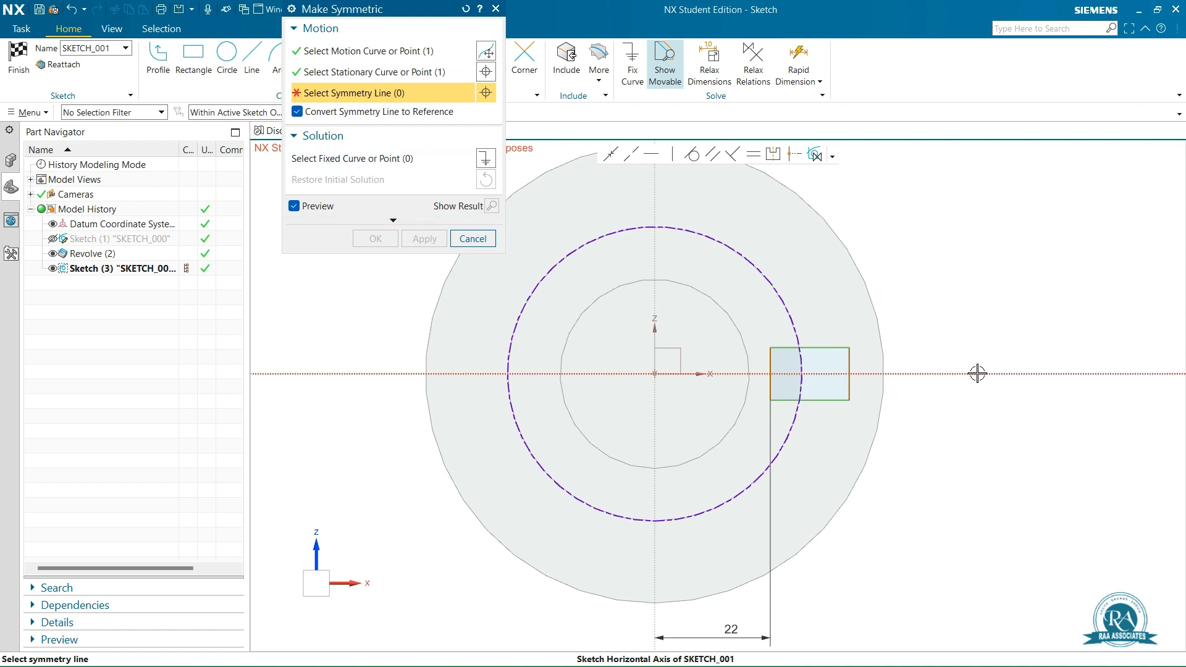
{"action": "left_click", "coordinate": [375, 238]}
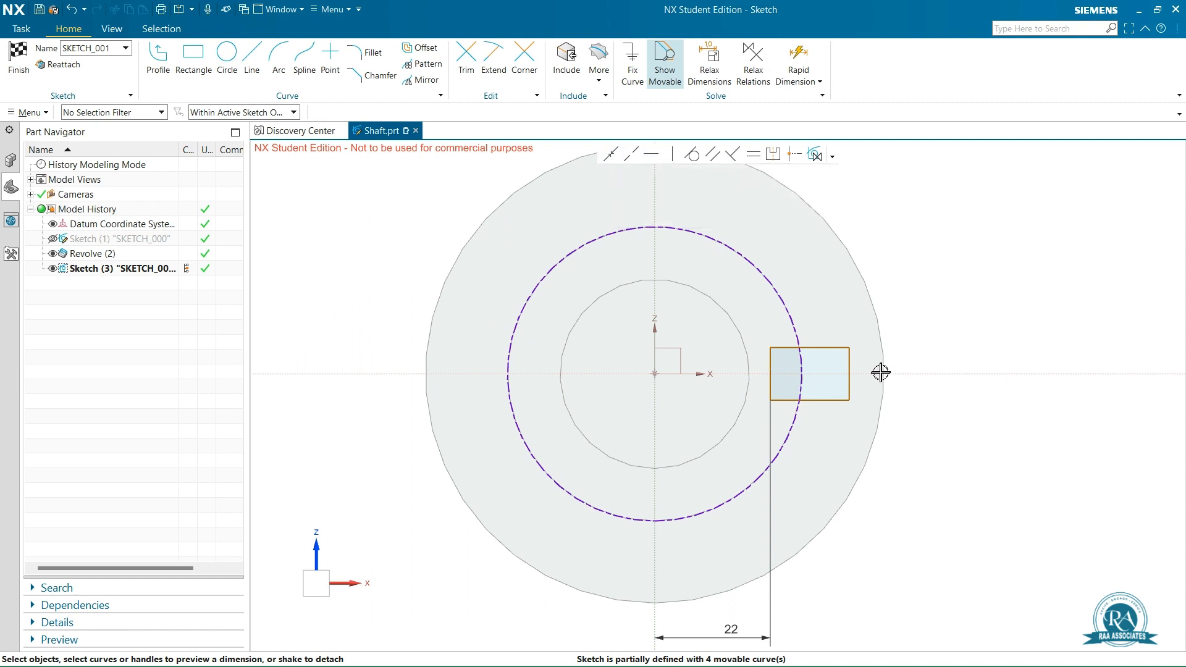
- Dimension the rectangle's height as 16, placing the dimension outside the shaft outline on the +X side
{"action": "left_click", "coordinate": [771, 366]}
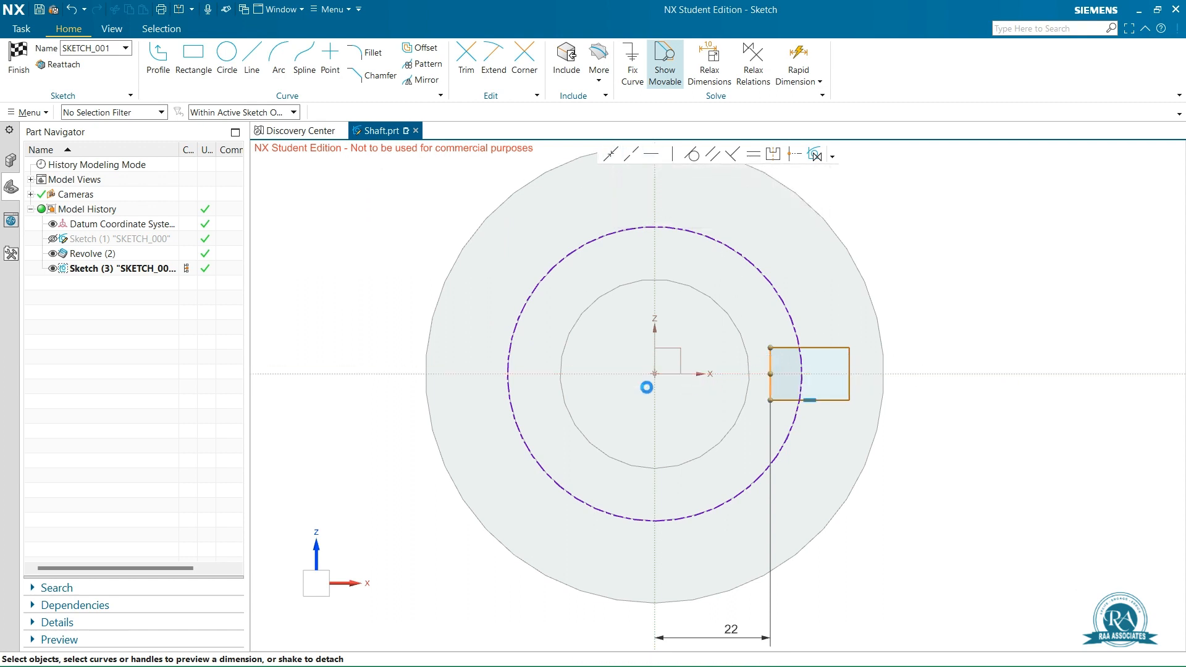
{"action": "left_click", "coordinate": [768, 371]}
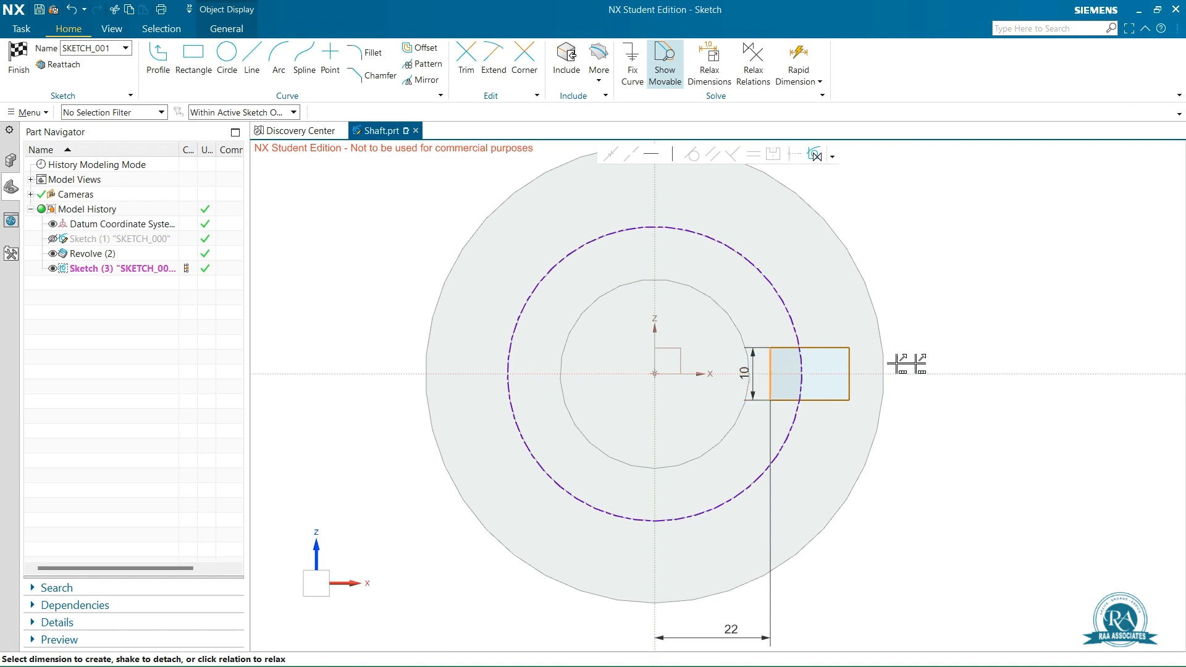
{"action": "left_click", "coordinate": [948, 368]}
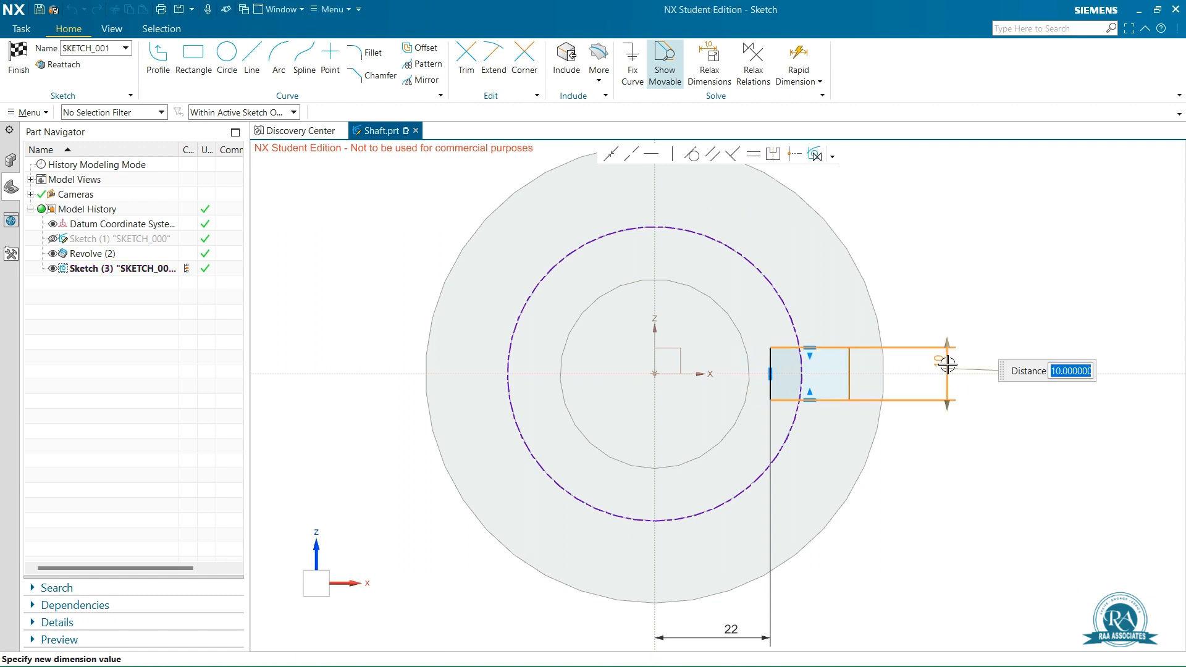
{"action": "type", "text": "16"}
{"action": "key", "text": "Return"}
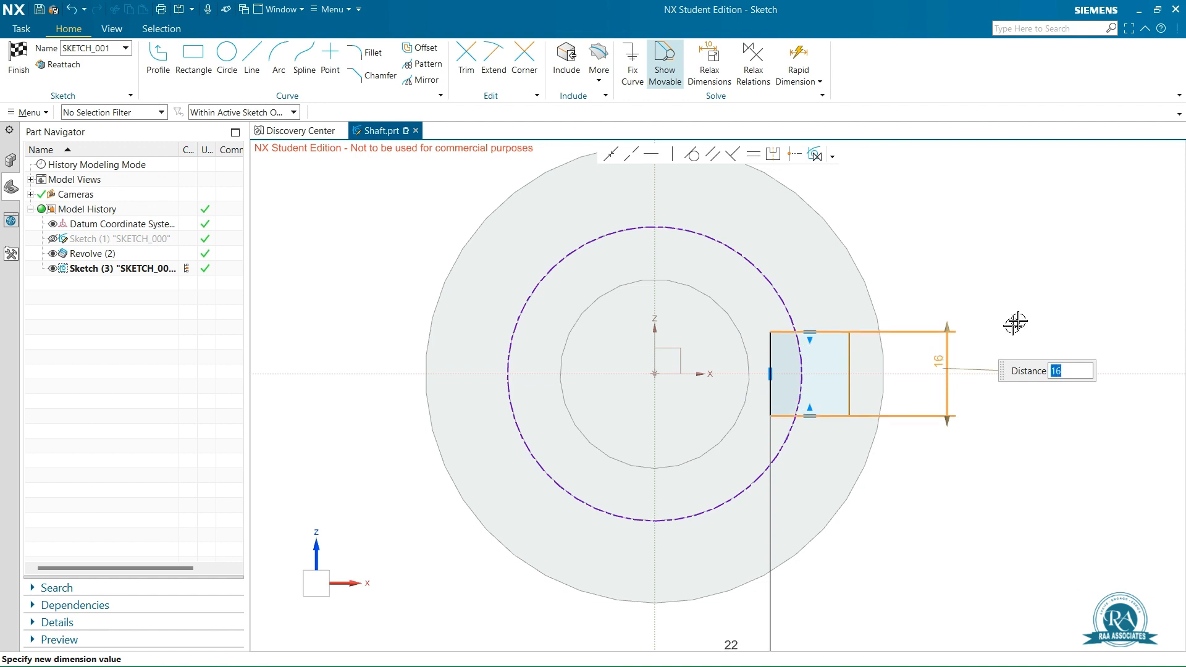
- Trim away the rectangle's outer vertical side and the parts of its horizontal sides outside the included circle
{"action": "scroll", "coordinate": [972, 275], "scroll_direction": "down", "scroll_amount": 3}
{"action": "scroll", "coordinate": [945, 254], "scroll_direction": "up", "scroll_amount": 2}
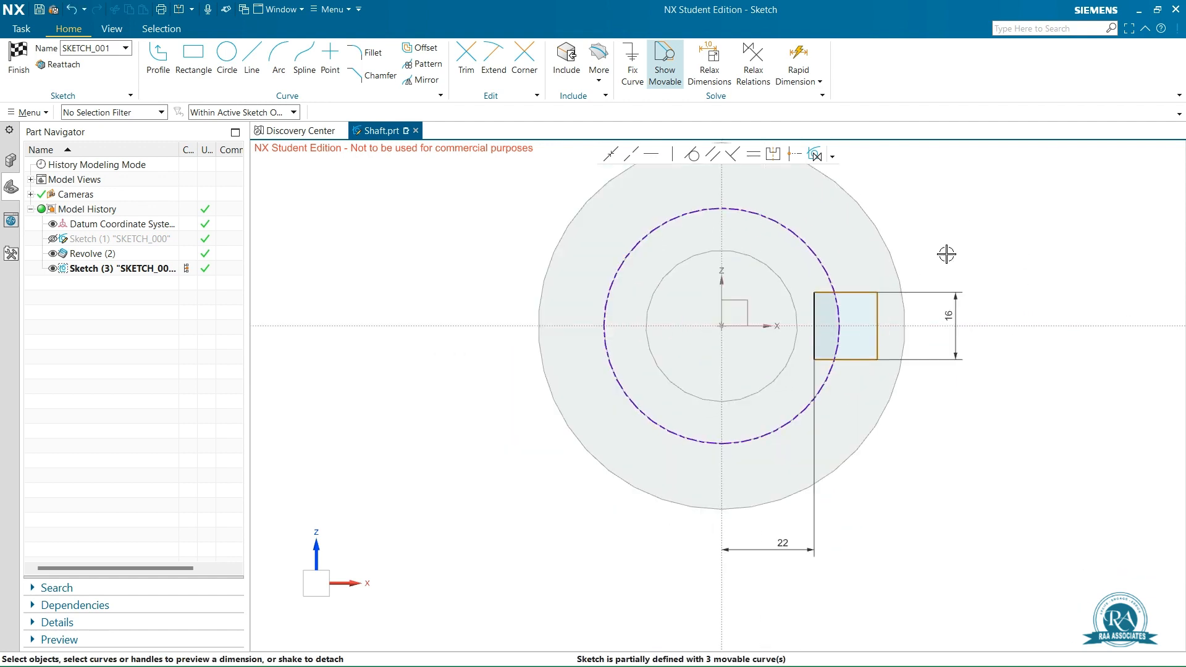
{"action": "scroll", "coordinate": [945, 254], "scroll_direction": "up", "scroll_amount": 2}
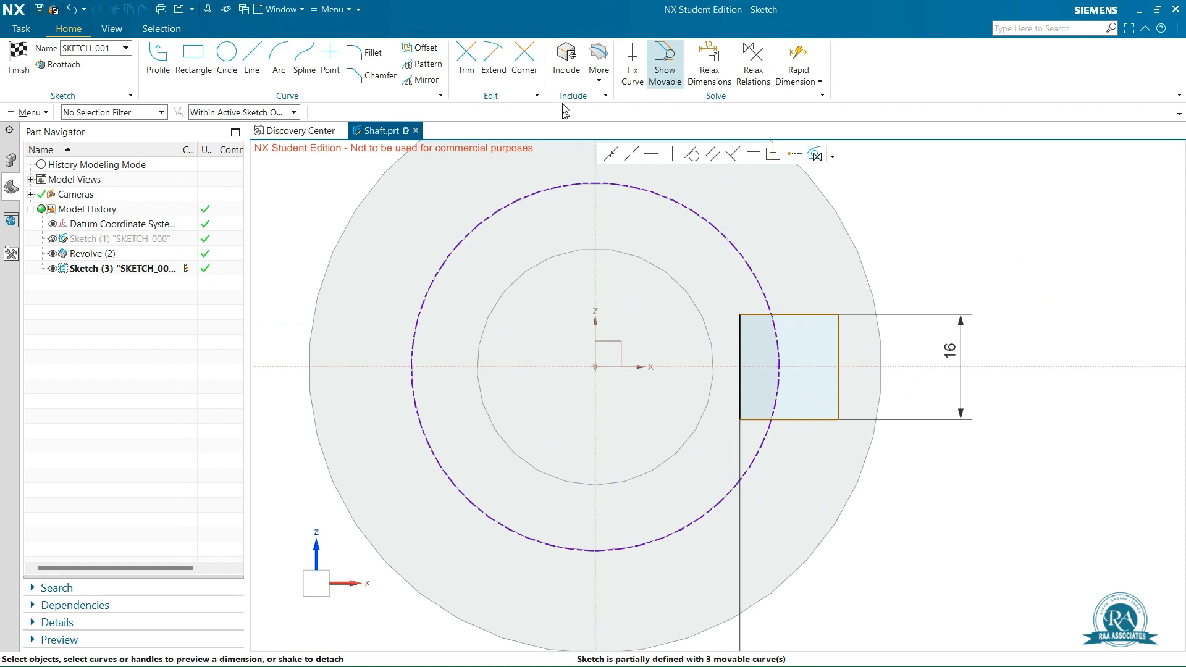
{"action": "left_click", "coordinate": [467, 59]}
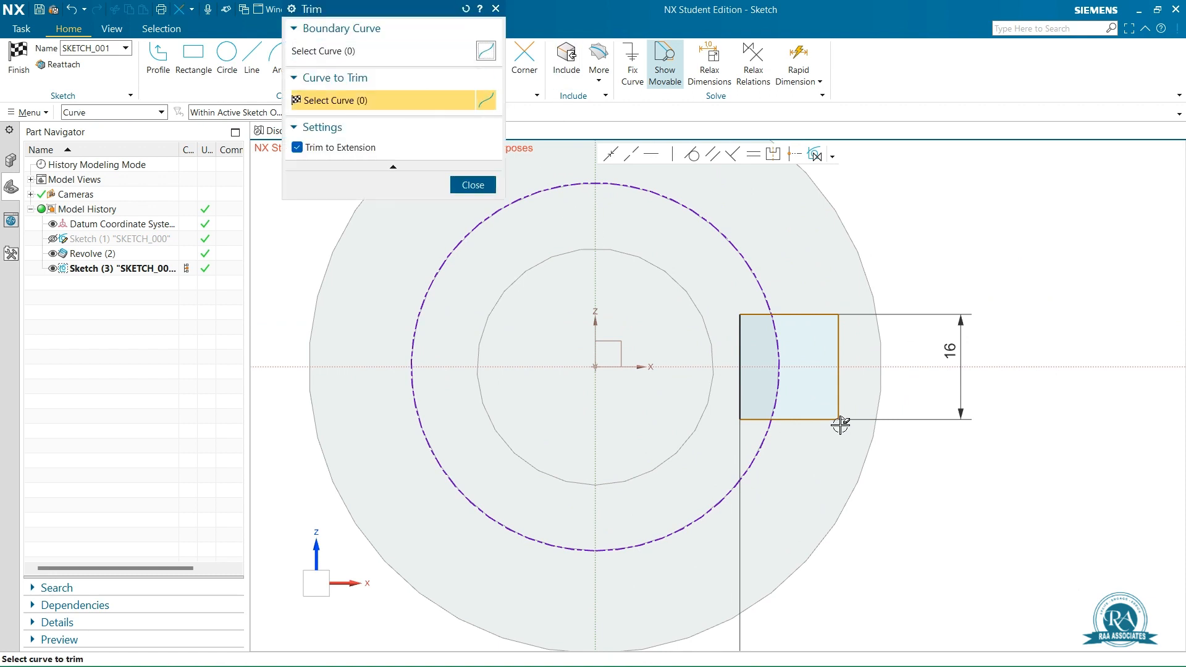
{"action": "left_click", "coordinate": [838, 399]}
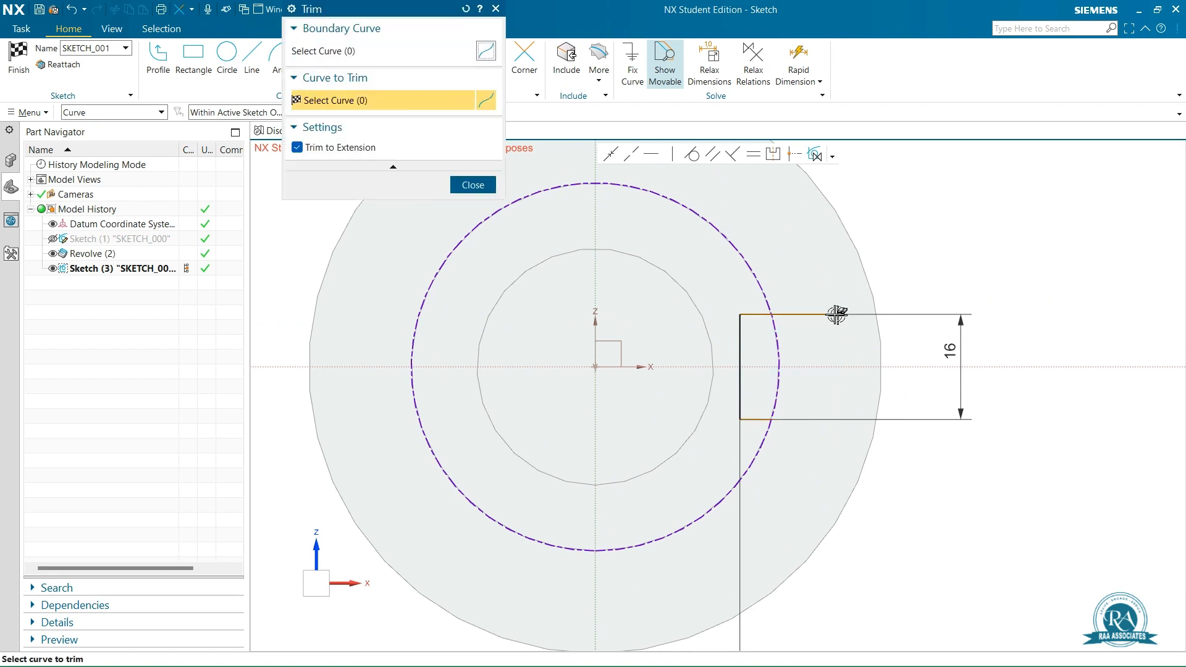
{"action": "left_click", "coordinate": [834, 315]}
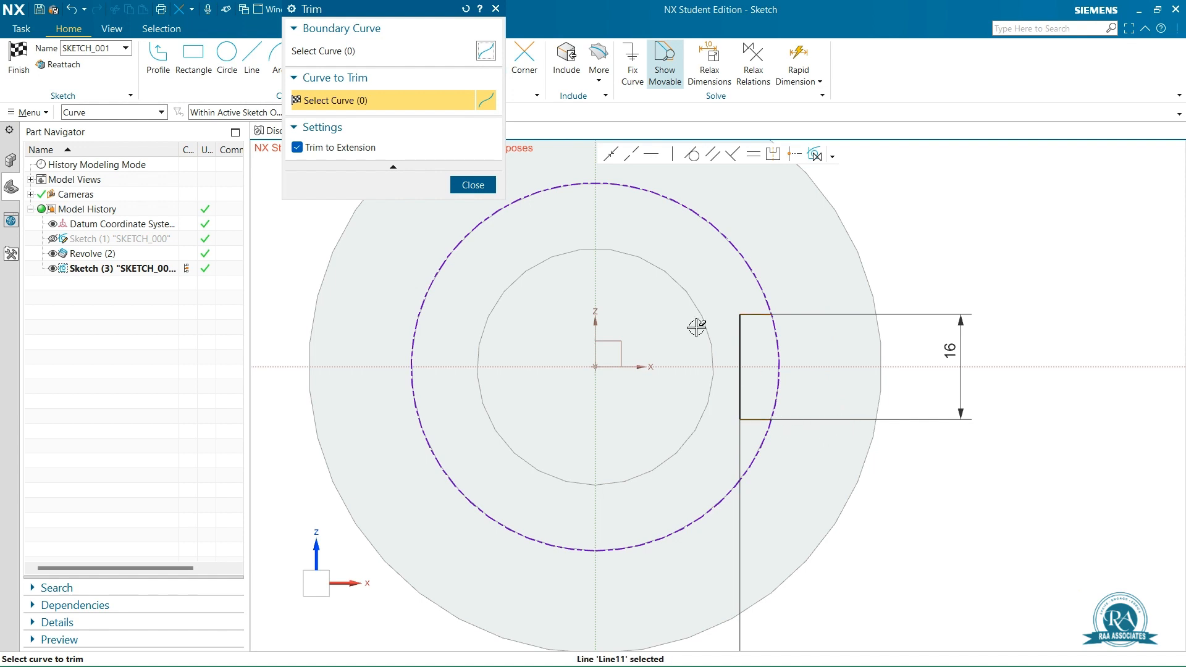
{"action": "left_click", "coordinate": [473, 185]}
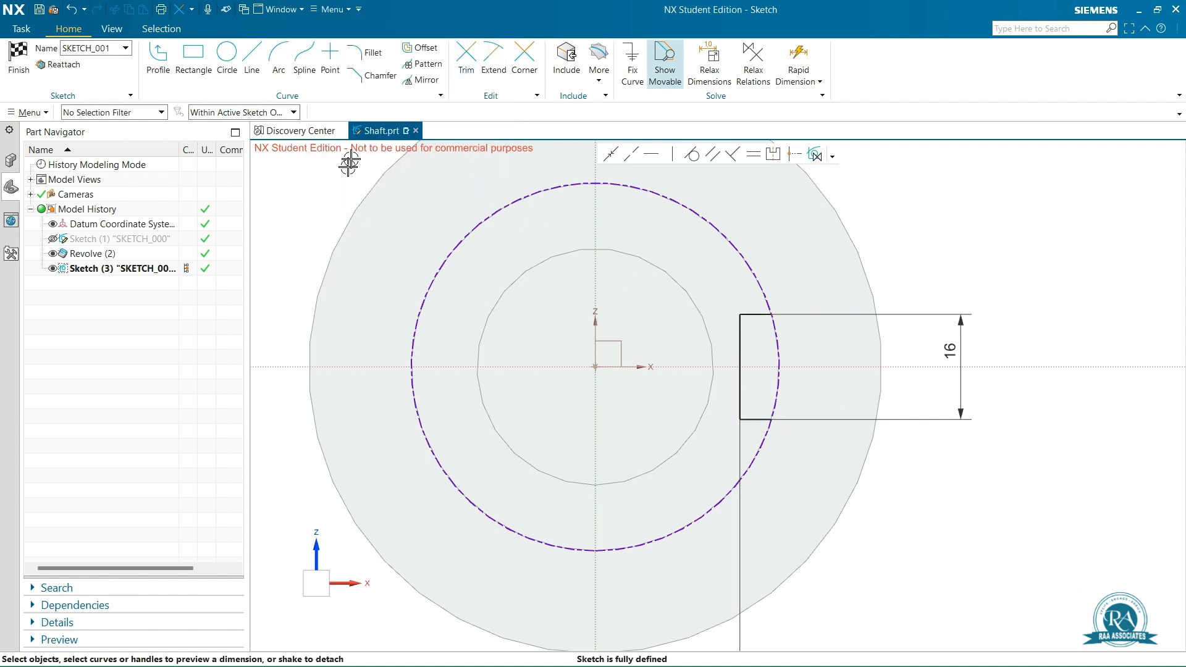
- Close the keyway profile with a centre-and-endpoints arc centred on the sketch origin, joining the open ends of the horizontal sides, and finish the sketch
{"action": "left_click", "coordinate": [280, 56]}
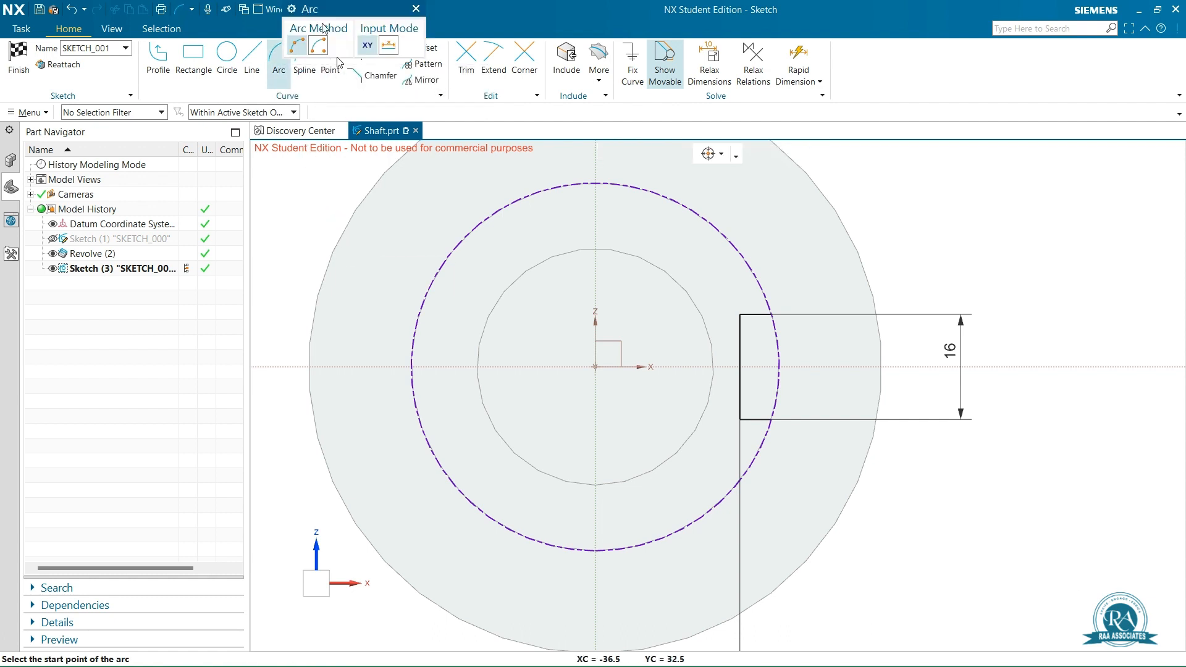
{"action": "left_click", "coordinate": [318, 45]}
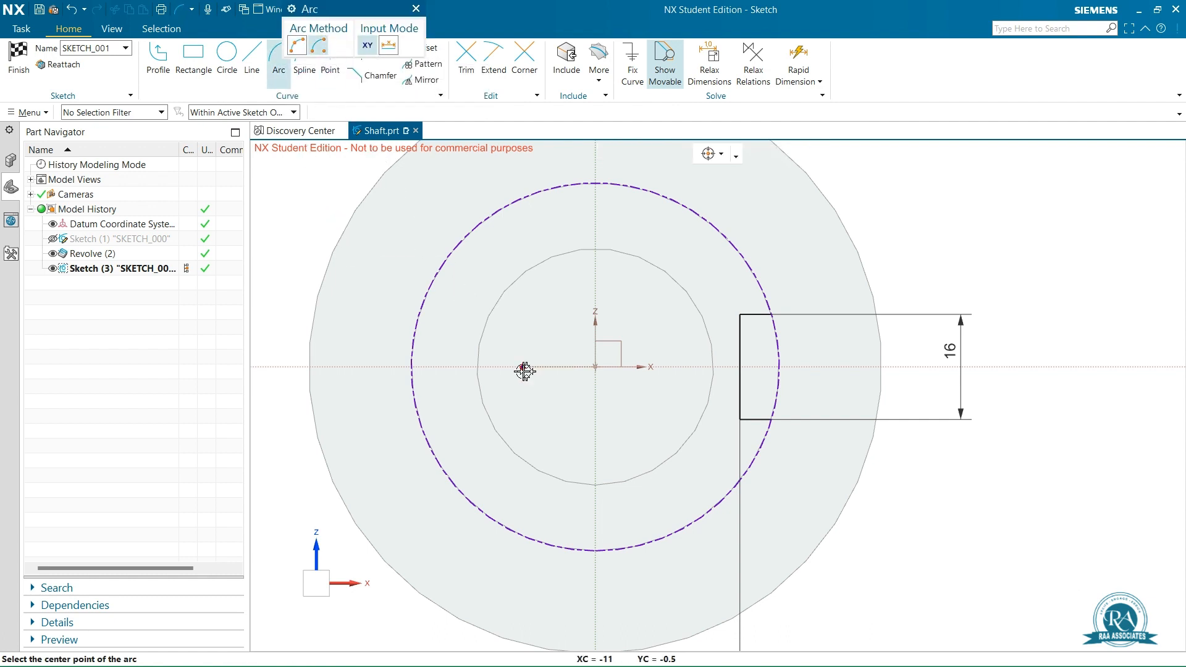
{"action": "left_click", "coordinate": [596, 366]}
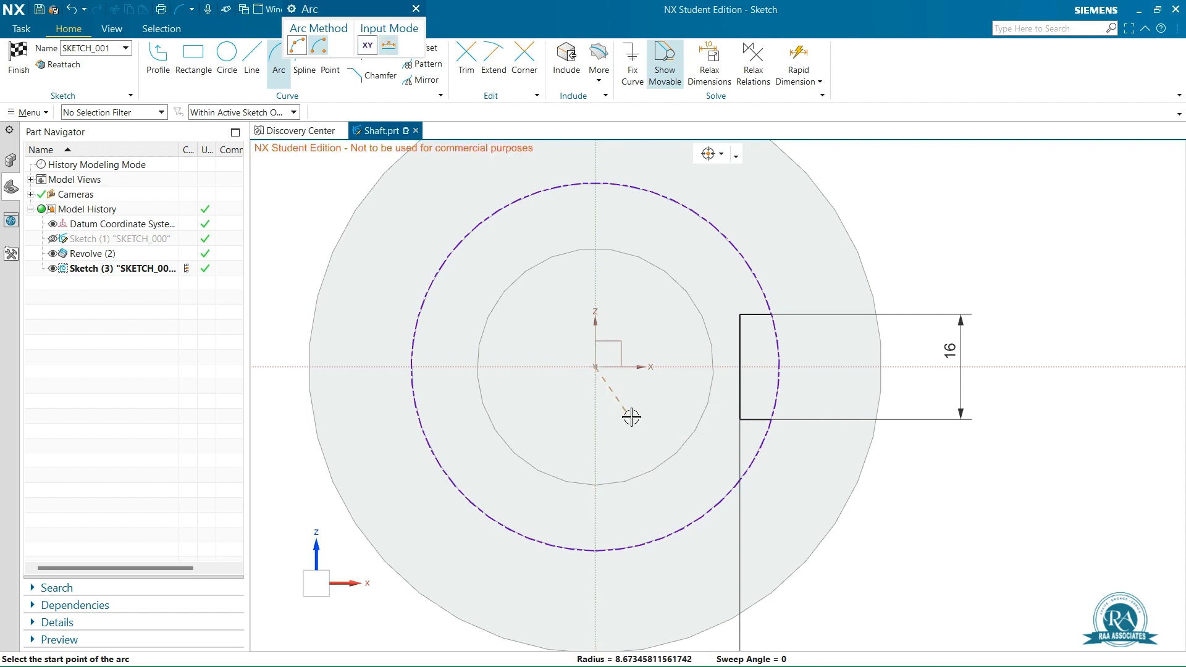
{"action": "left_click", "coordinate": [771, 420]}
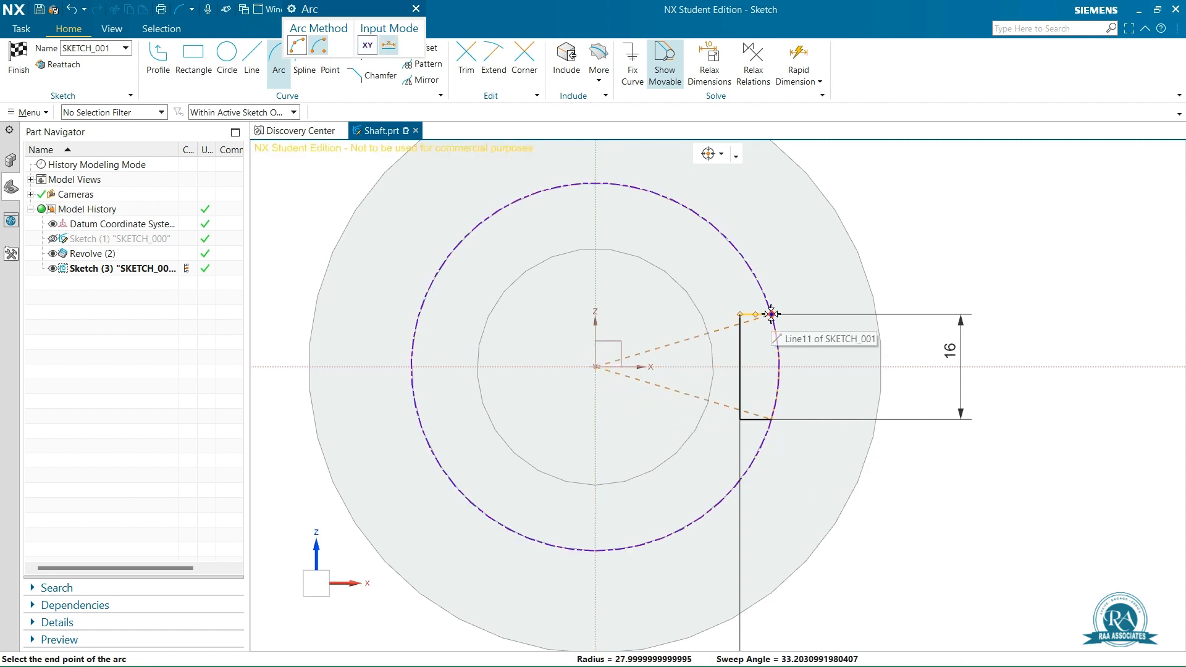
{"action": "left_click", "coordinate": [770, 314]}
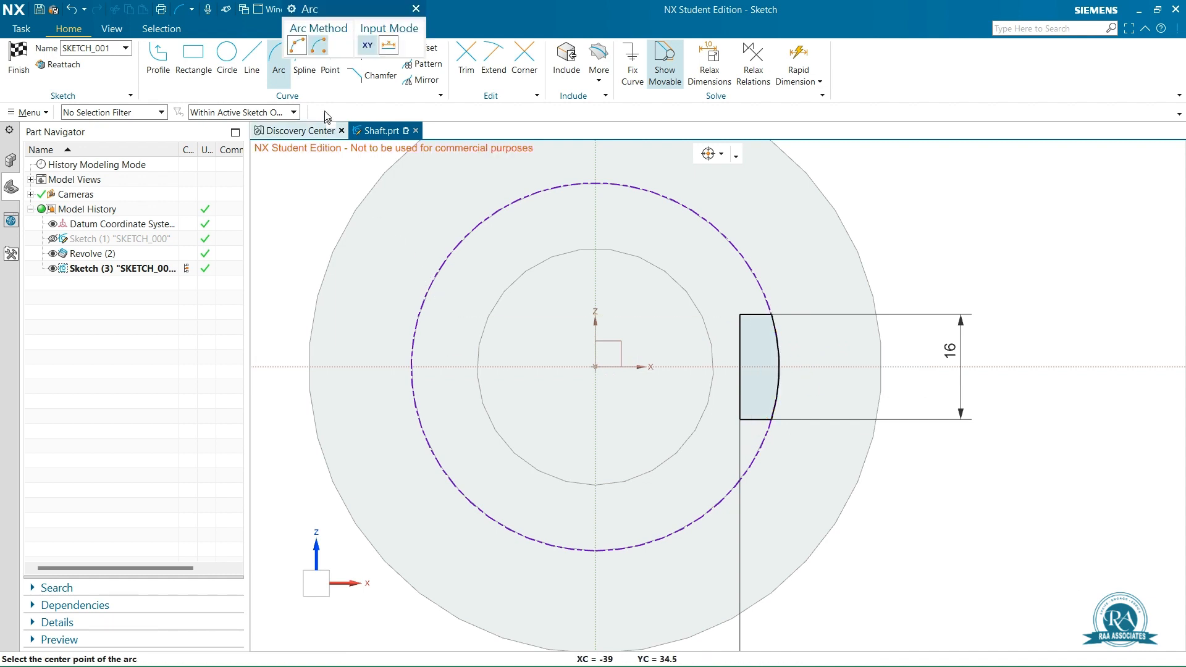
{"action": "left_click", "coordinate": [417, 8]}
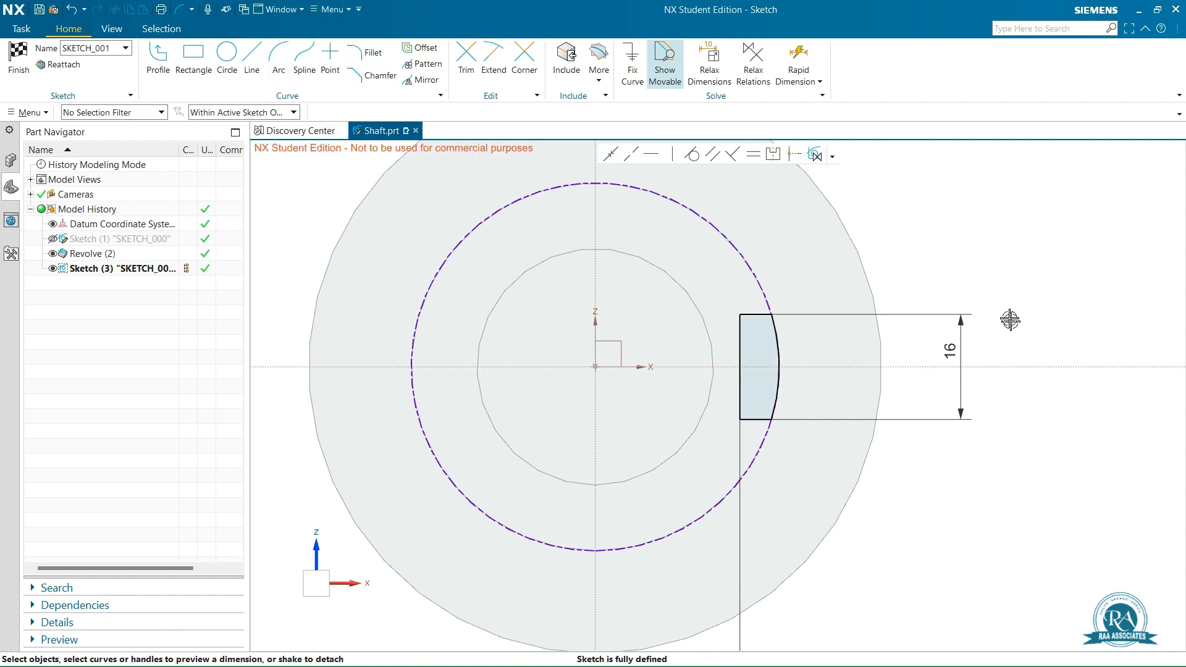
{"action": "right_click", "coordinate": [937, 252]}
{"action": "left_click", "coordinate": [987, 262]}
{"action": "left_click", "coordinate": [226, 9]}
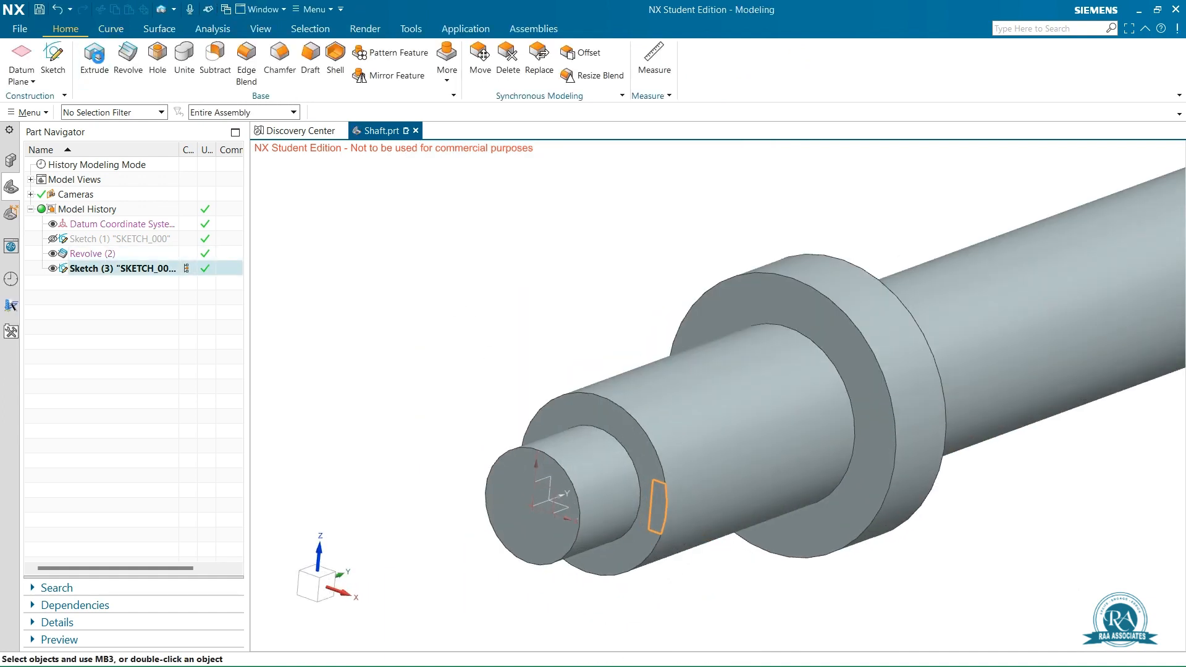
- Extrude the keyway profile 62.5 mm in the reversed direction into the shaft with Subtract, and hide its sketch
{"action": "left_click", "coordinate": [94, 56]}
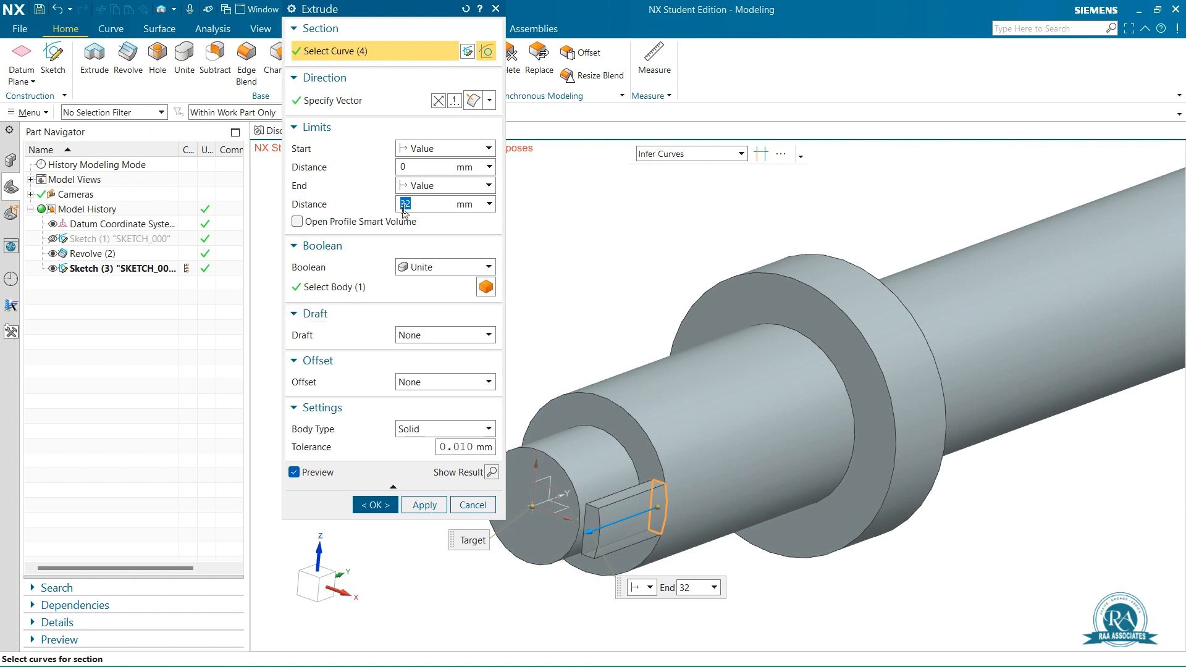
{"action": "left_click", "coordinate": [437, 101]}
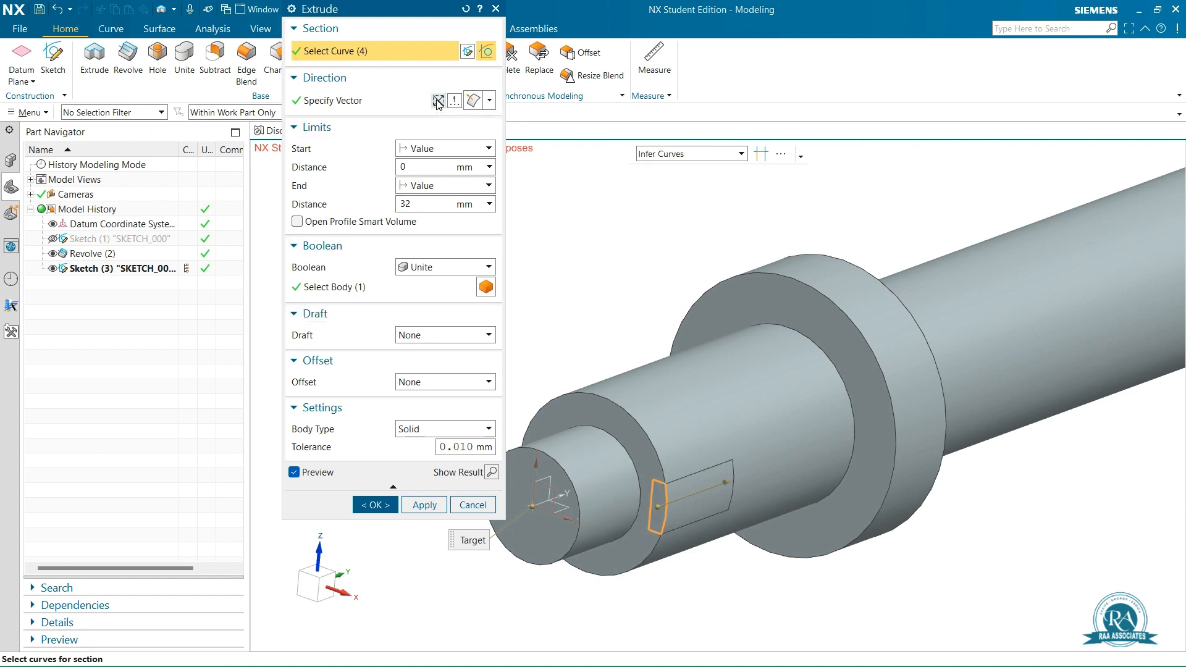
{"action": "double_click", "coordinate": [426, 203]}
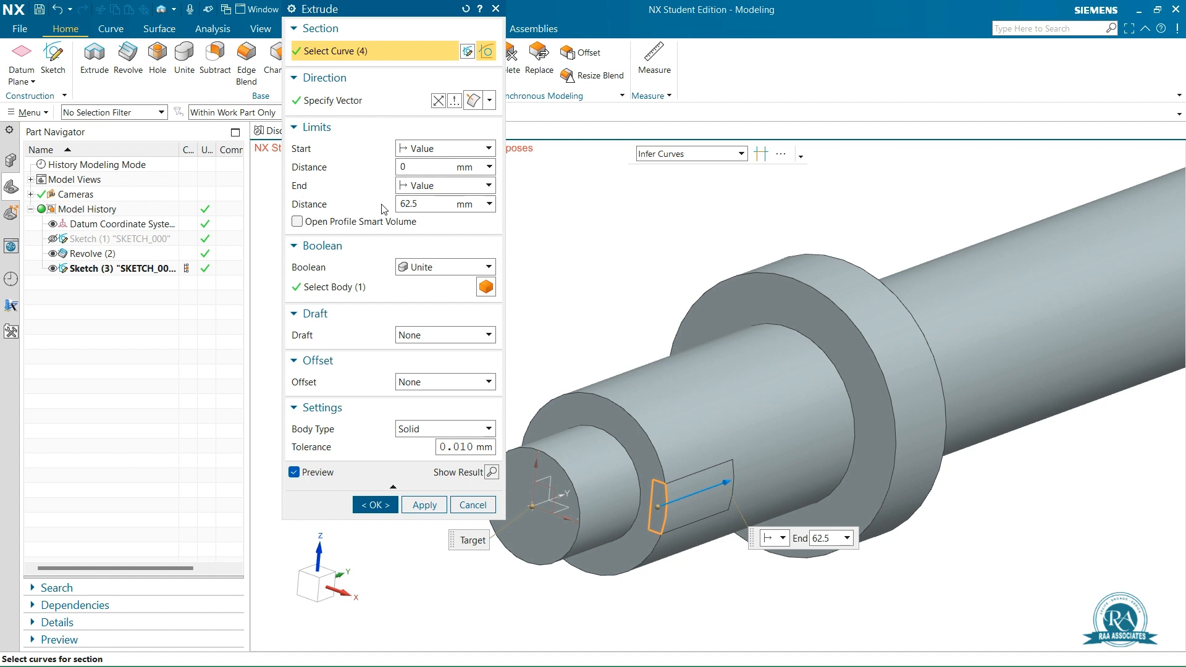
{"action": "left_click", "coordinate": [453, 268]}
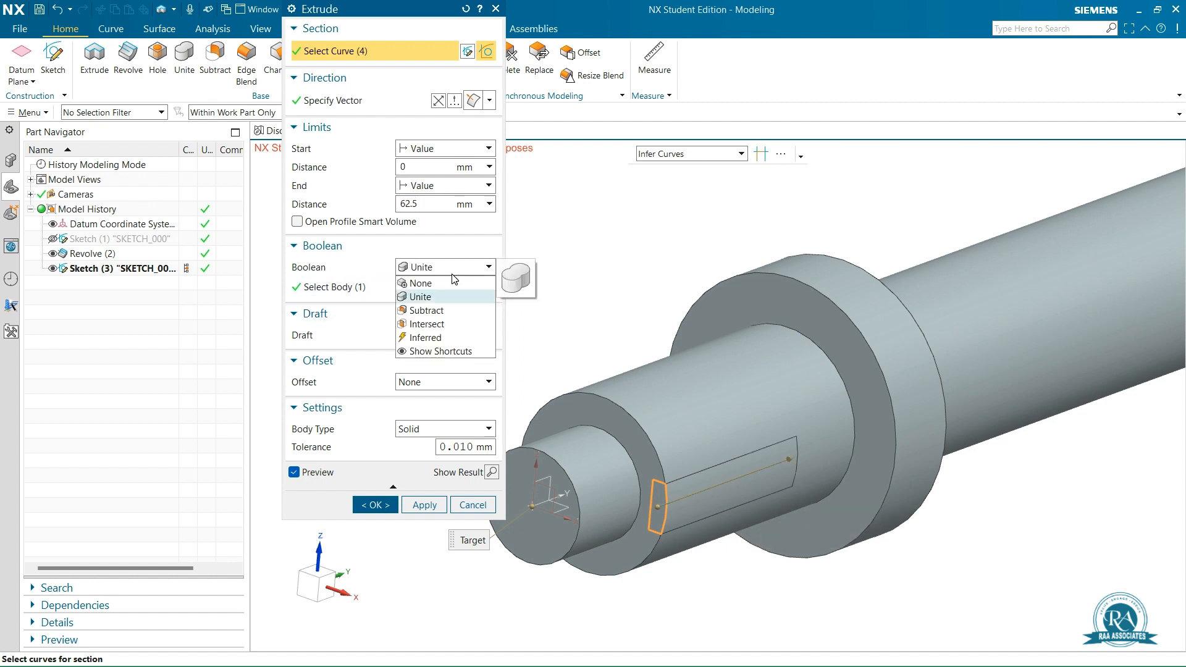
{"action": "left_click", "coordinate": [425, 310]}
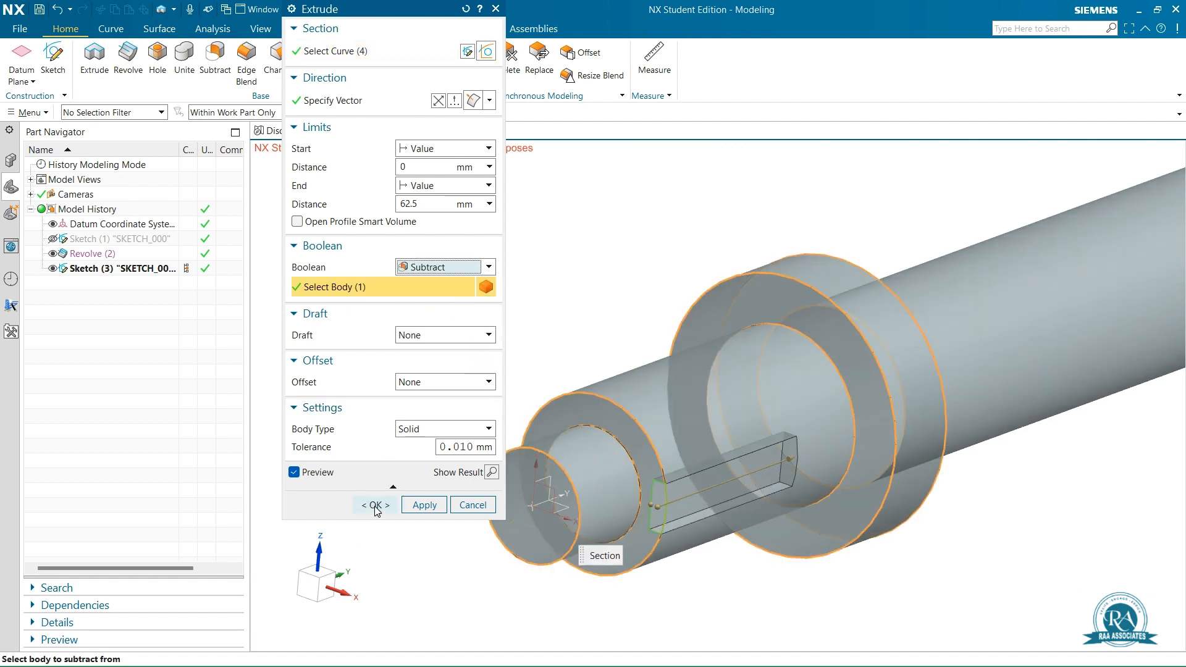
{"action": "left_click", "coordinate": [376, 505]}
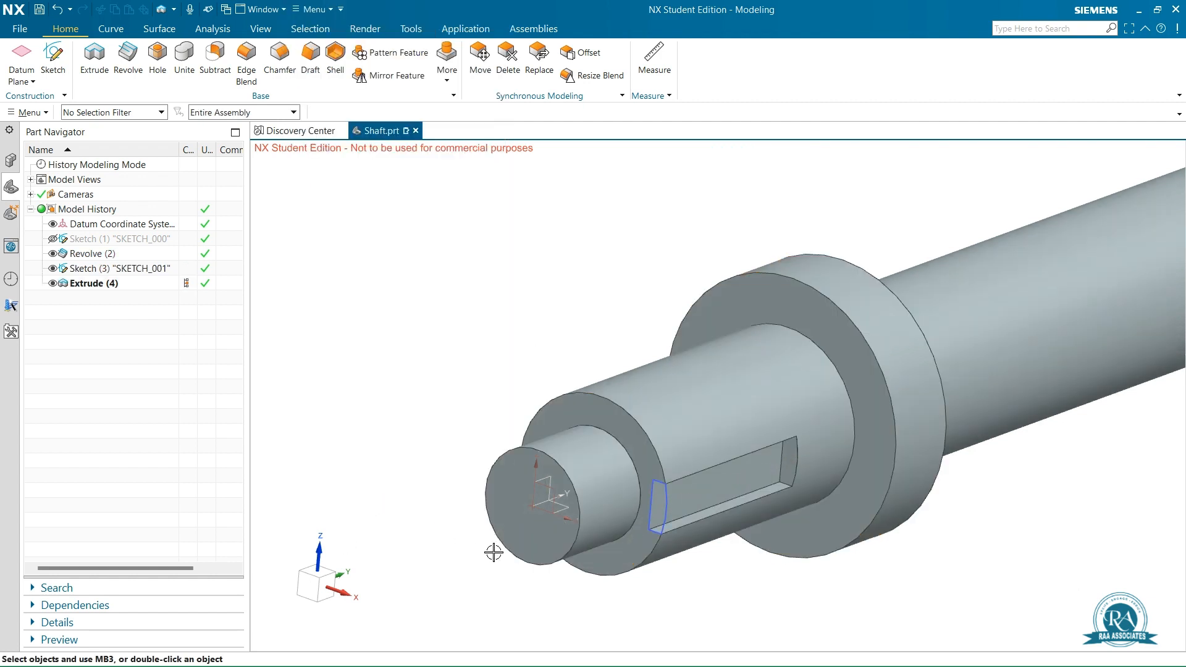
{"action": "left_click", "coordinate": [51, 268]}
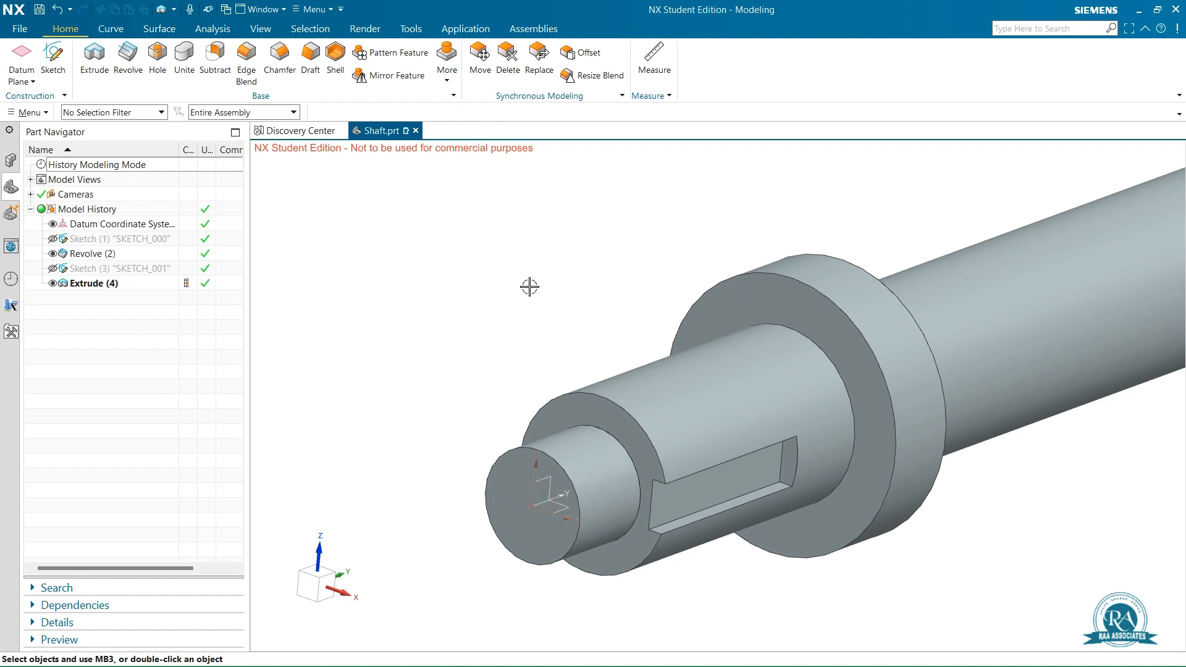
- Create a new sketch on the YZ plane of the datum coordinate system
{"action": "left_click", "coordinate": [54, 59]}
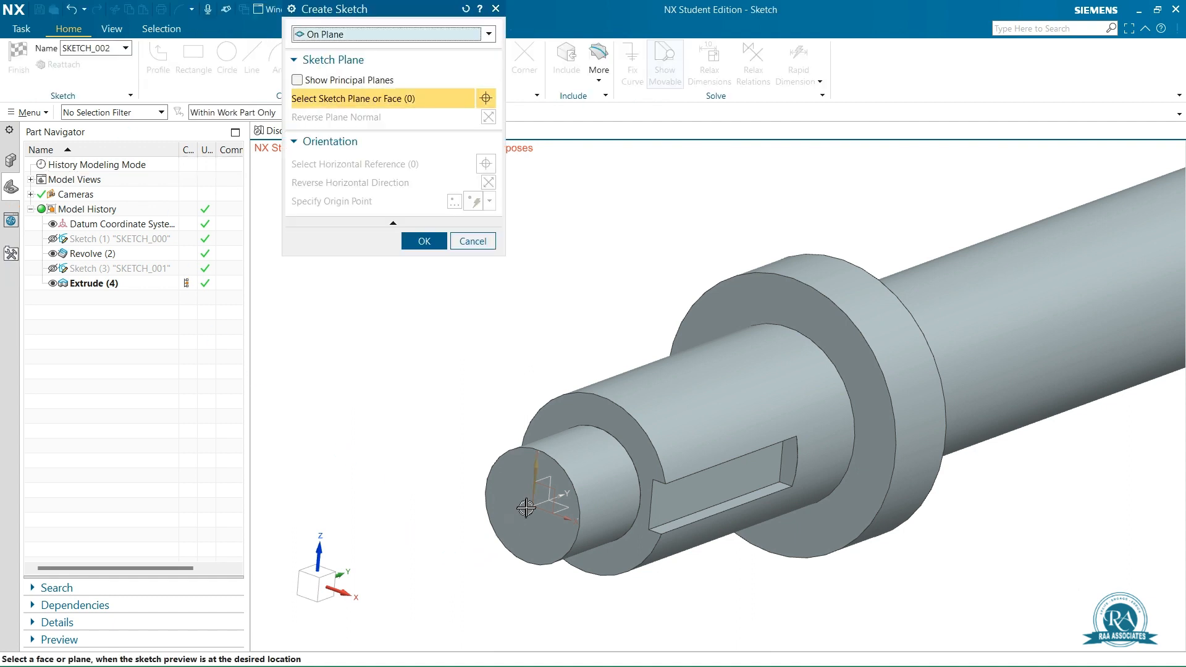
{"action": "left_click", "coordinate": [538, 488]}
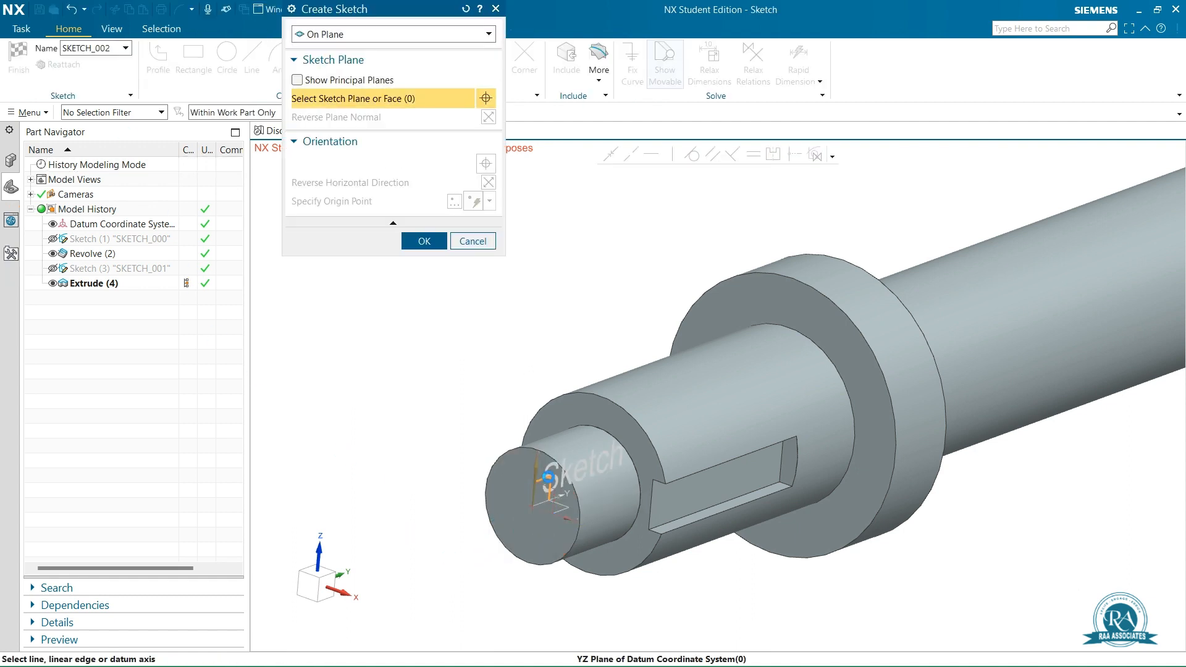
{"action": "left_click", "coordinate": [423, 242]}
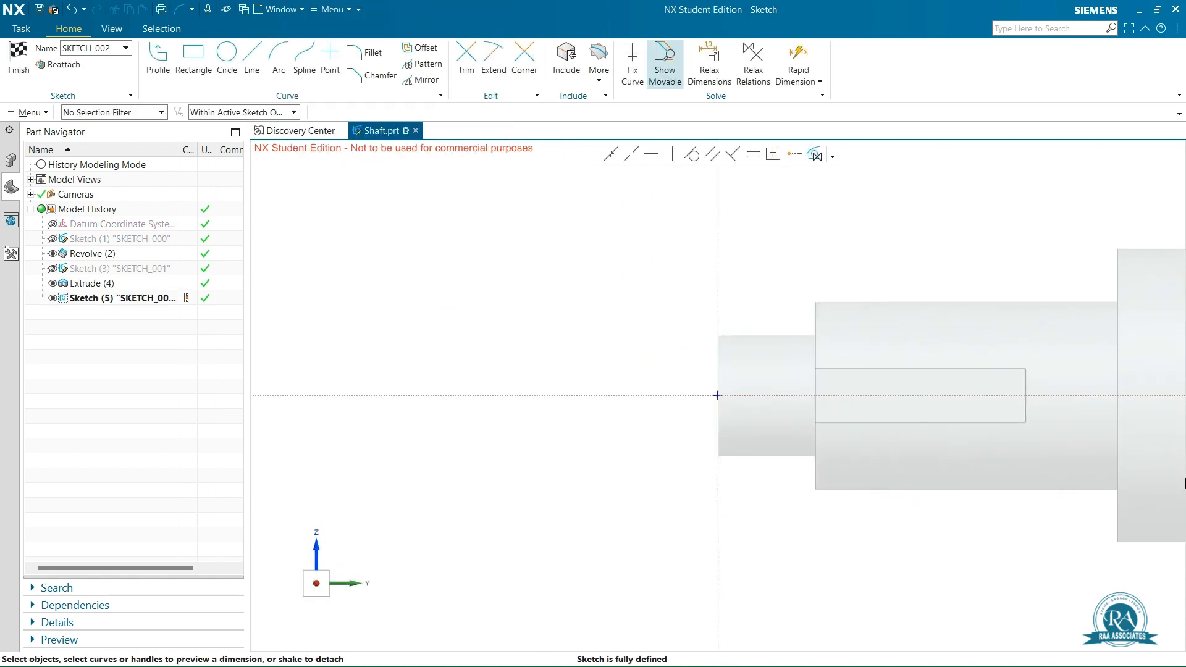
{"action": "scroll", "coordinate": [1115, 447], "scroll_direction": "down", "scroll_amount": 8}
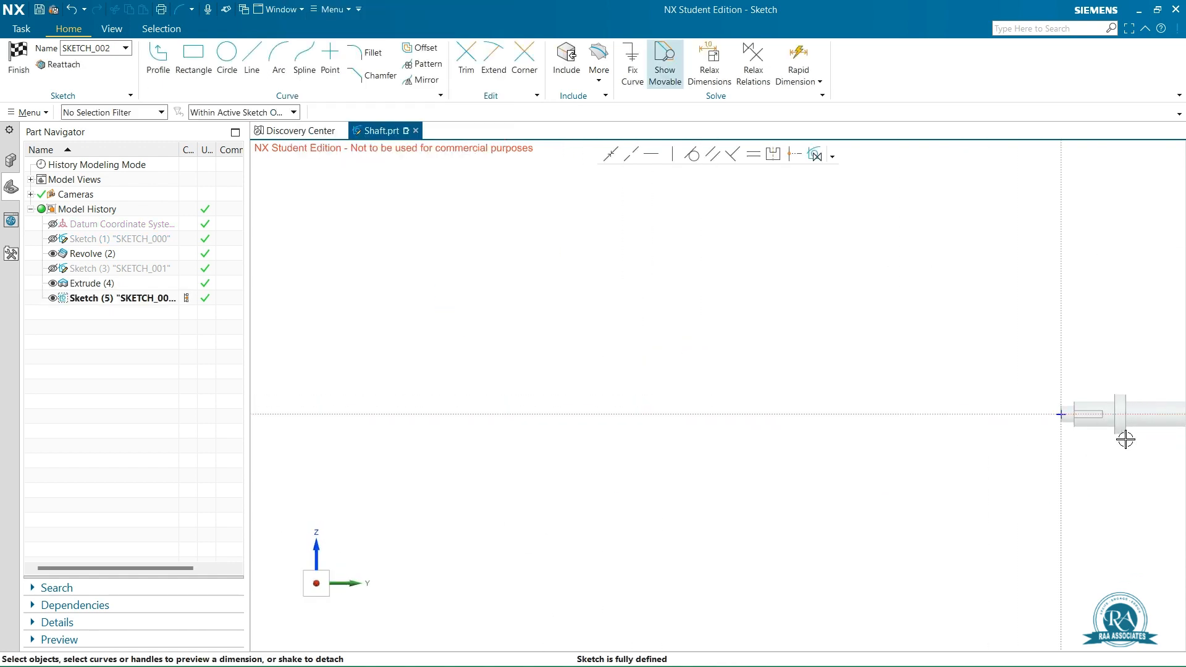
{"action": "scroll", "coordinate": [1083, 461], "scroll_direction": "up", "scroll_amount": 2}
{"action": "scroll", "coordinate": [1089, 440], "scroll_direction": "down", "scroll_amount": 5}
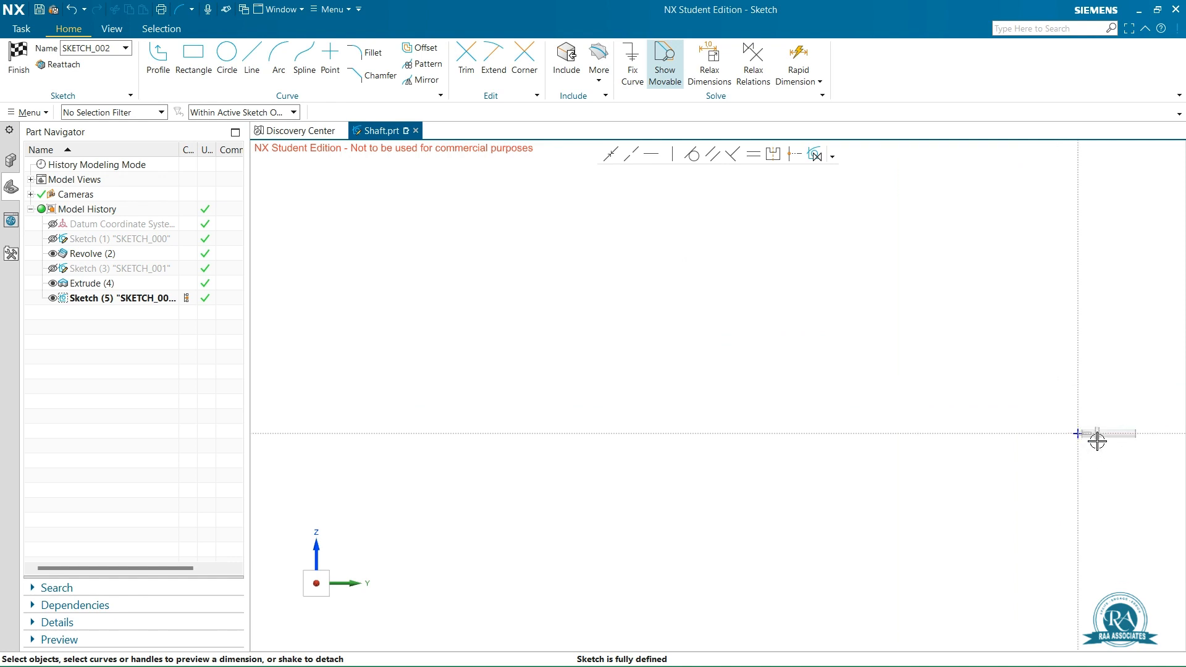
{"action": "right_click", "coordinate": [985, 265]}
{"action": "left_click", "coordinate": [1002, 334]}
{"action": "scroll", "coordinate": [1120, 438], "scroll_direction": "up", "scroll_amount": 8}
{"action": "scroll", "coordinate": [932, 365], "scroll_direction": "down", "scroll_amount": 4}
{"action": "scroll", "coordinate": [937, 410], "scroll_direction": "up", "scroll_amount": 3}
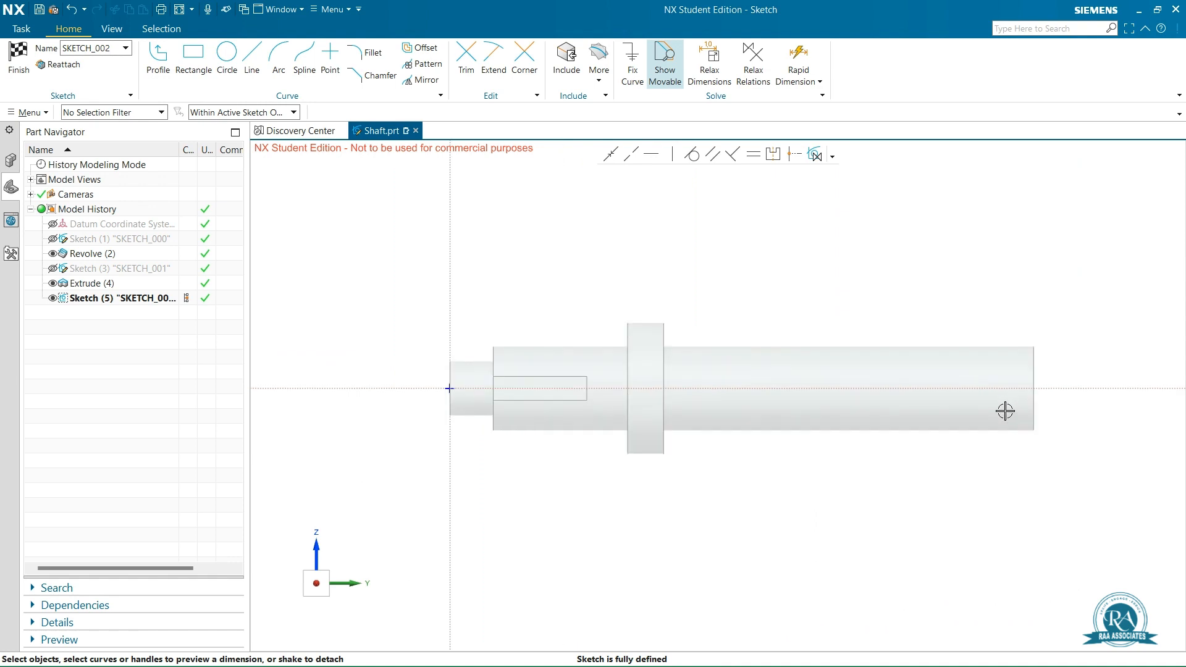
- Include the arc center of the shaft's +Y end edge as a reference point in the sketch
{"action": "left_click", "coordinate": [565, 62]}
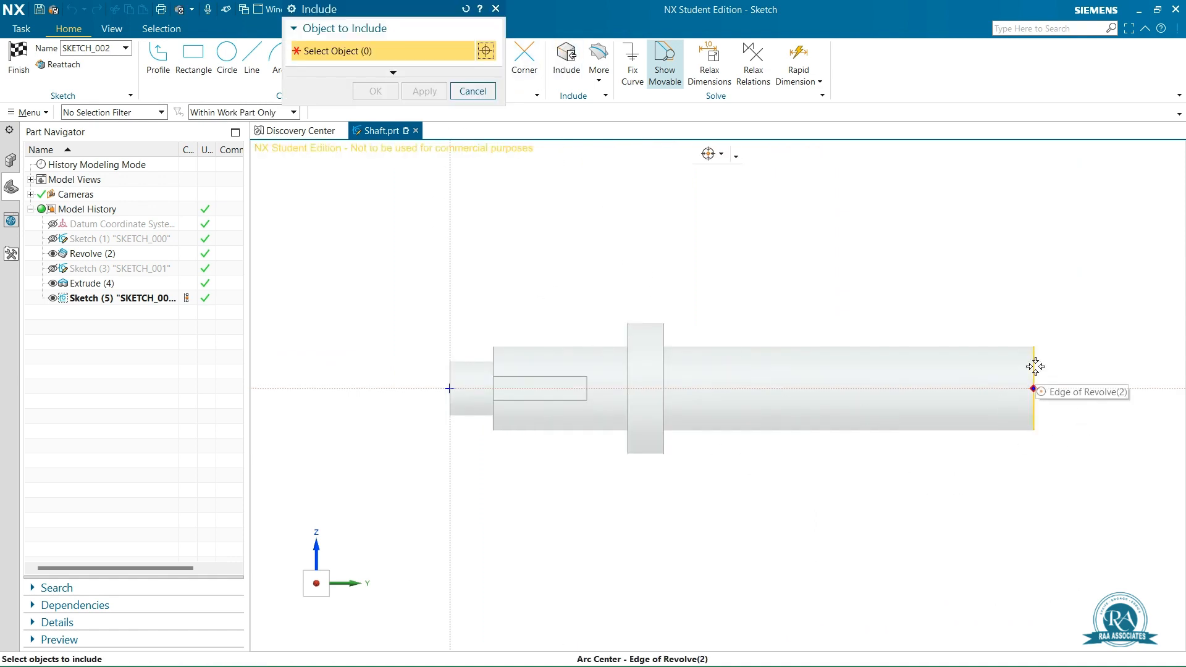
{"action": "left_click", "coordinate": [1033, 368]}
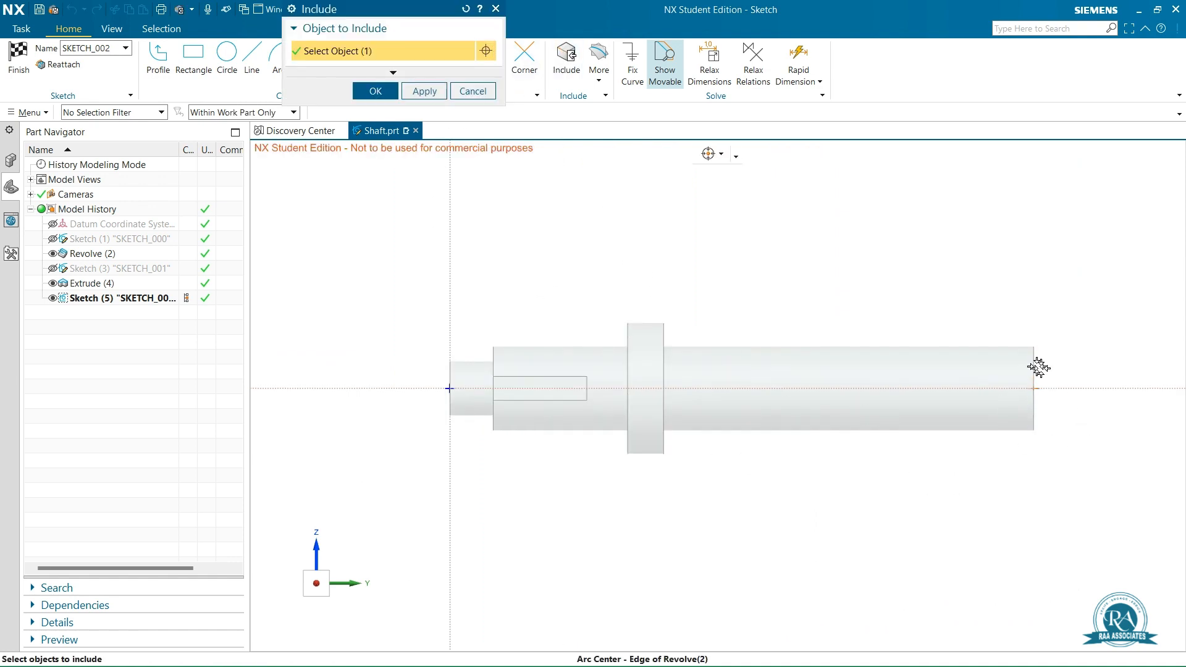
{"action": "left_click", "coordinate": [424, 91]}
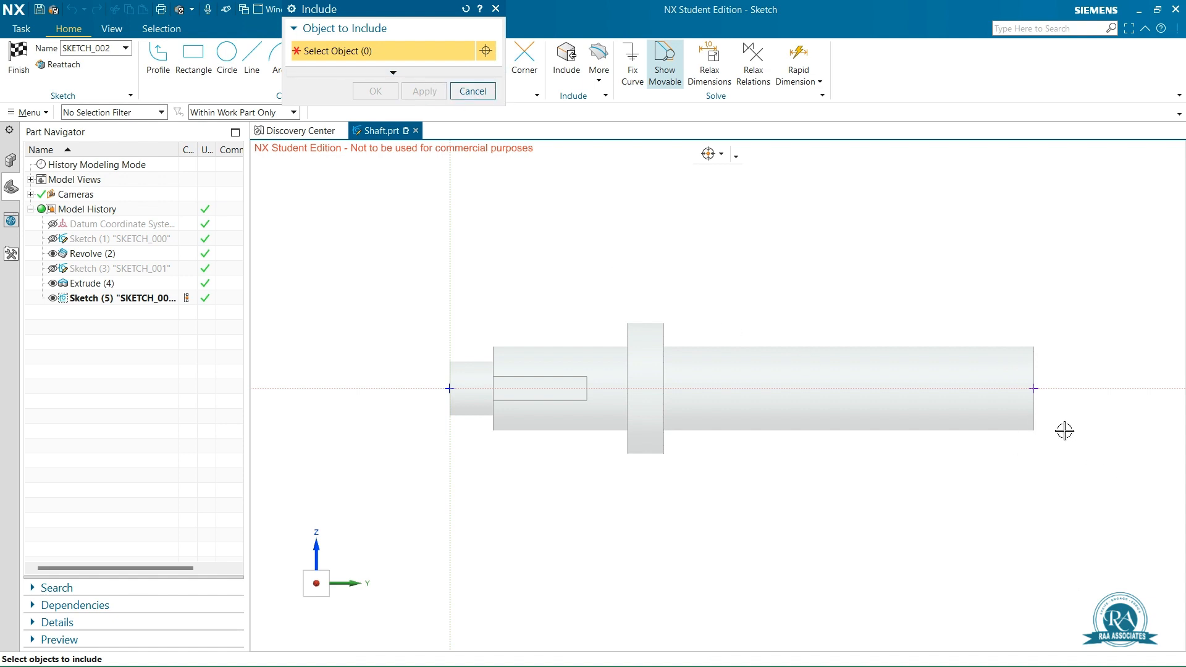
{"action": "middle_click_drag", "start_coordinate": [1063, 426], "coordinate": [1043, 430]}
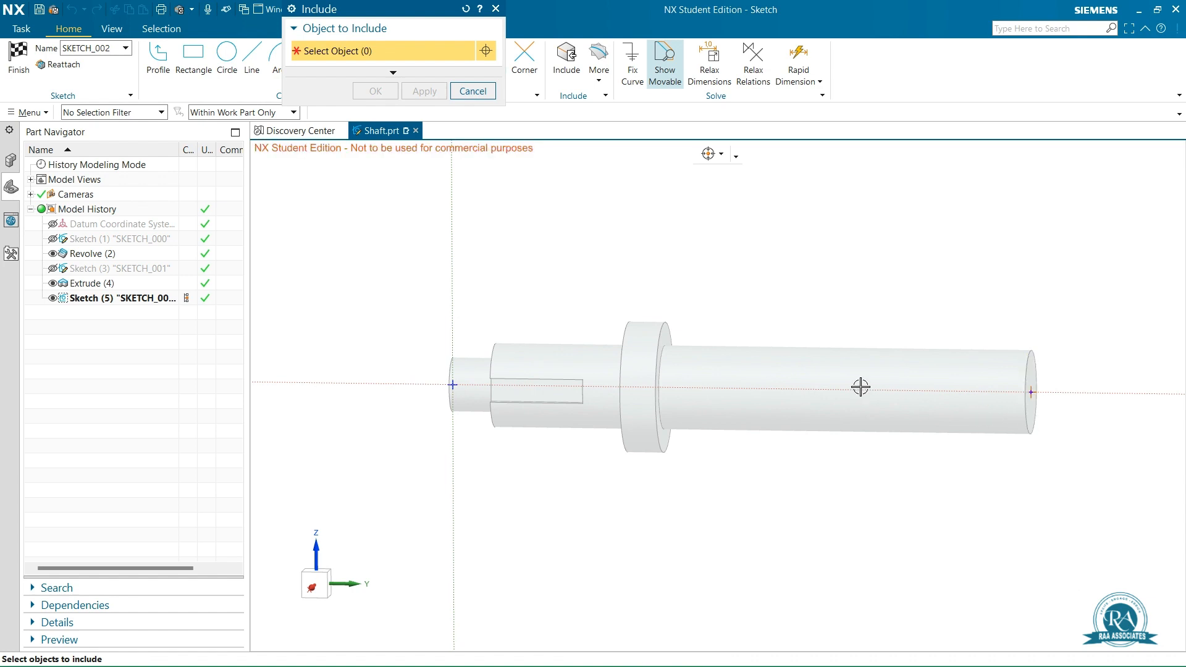
{"action": "right_click", "coordinate": [845, 309]}
{"action": "left_click", "coordinate": [866, 348]}
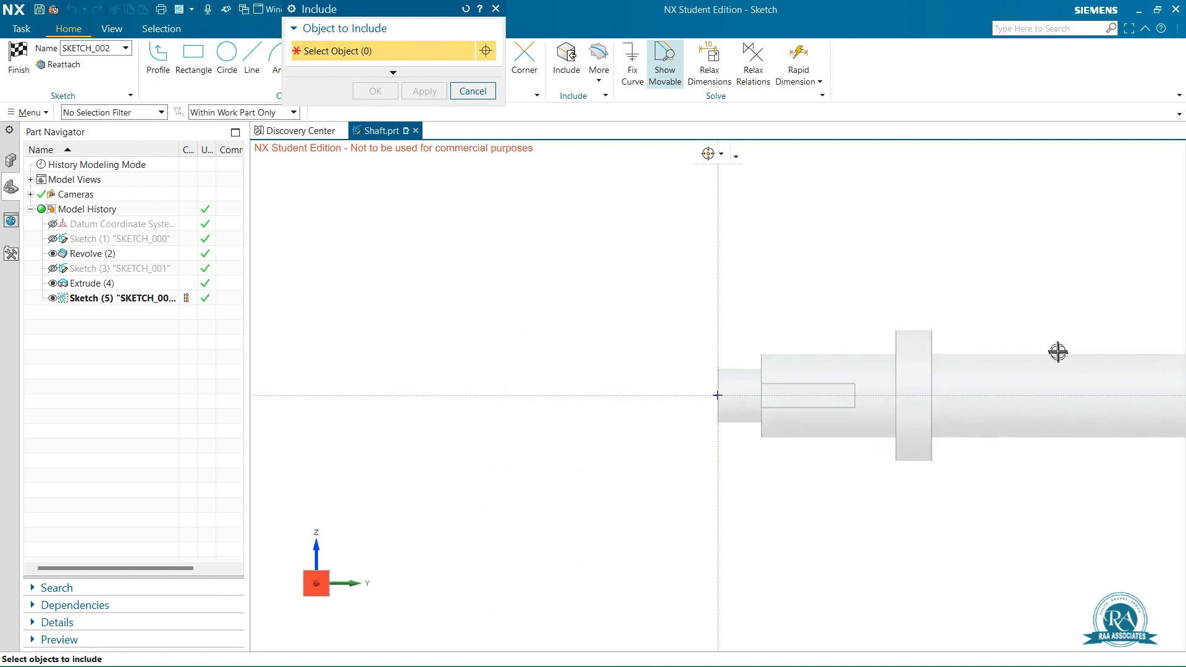
{"action": "scroll", "coordinate": [1105, 371], "scroll_direction": "down", "scroll_amount": 3}
{"action": "scroll", "coordinate": [1134, 388], "scroll_direction": "up", "scroll_amount": 6}
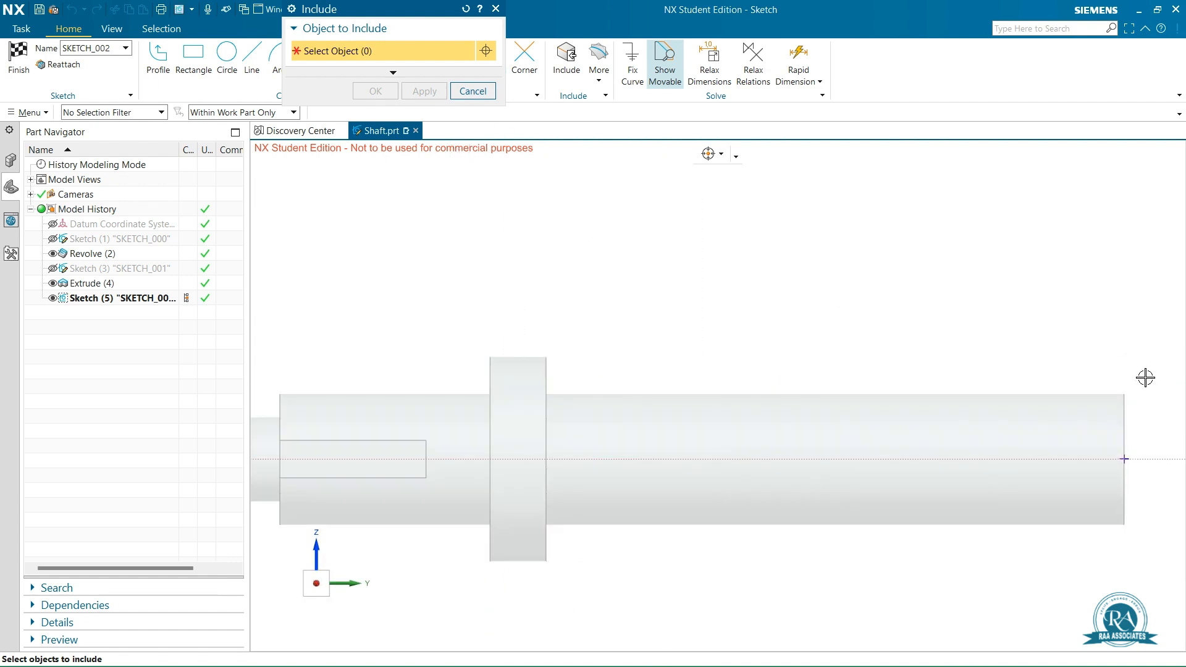
{"action": "left_click", "coordinate": [473, 89]}
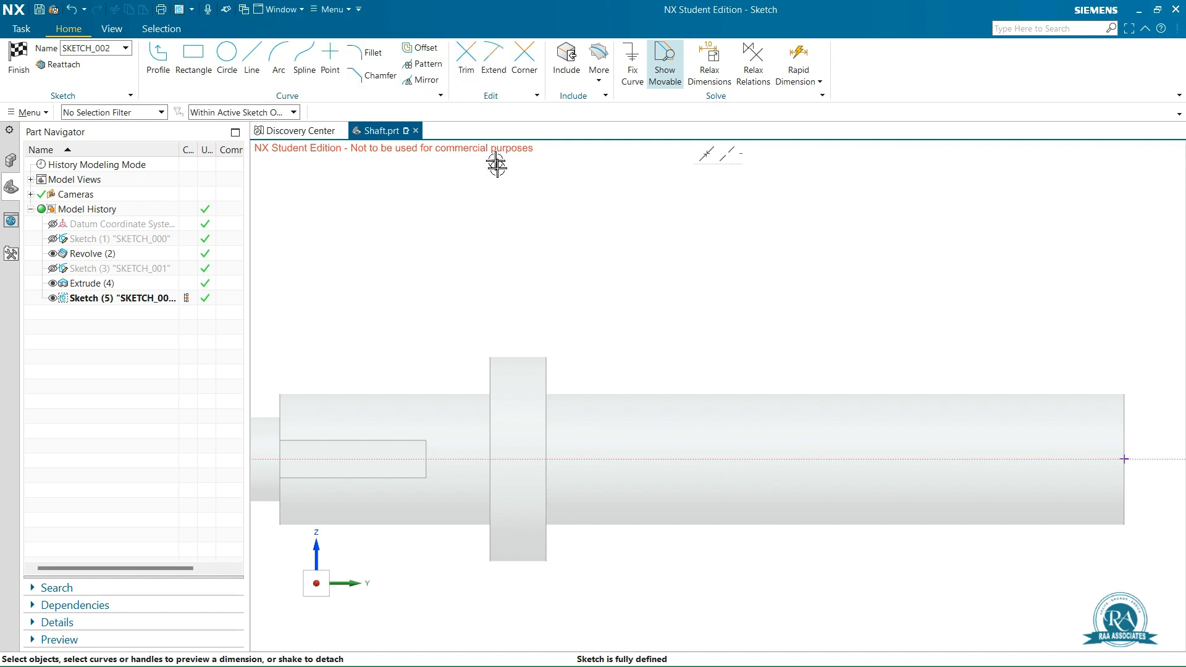
{"action": "left_click", "coordinate": [204, 56]}
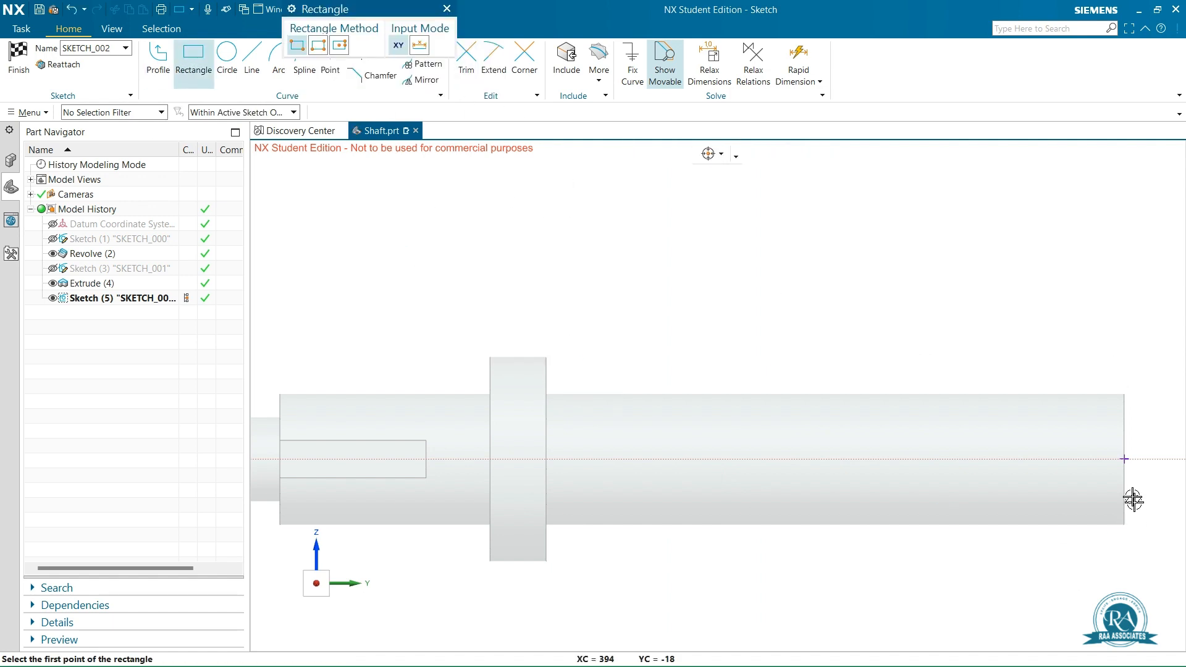
{"action": "left_click", "coordinate": [1089, 463]}
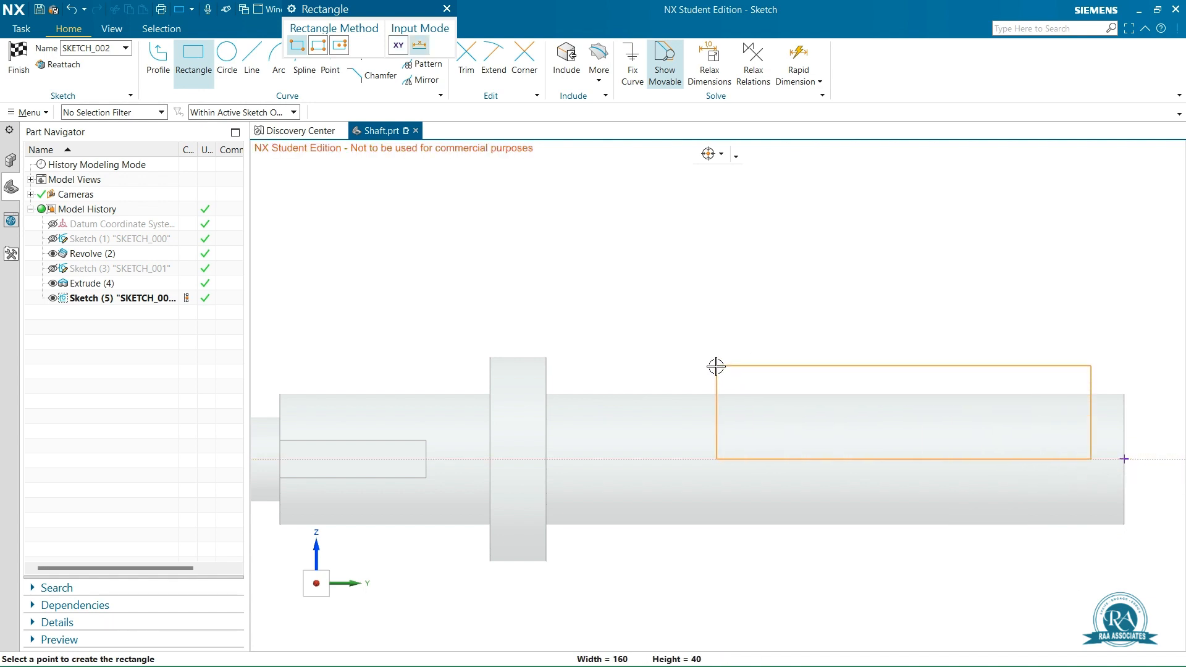
{"action": "key", "text": "Escape"}
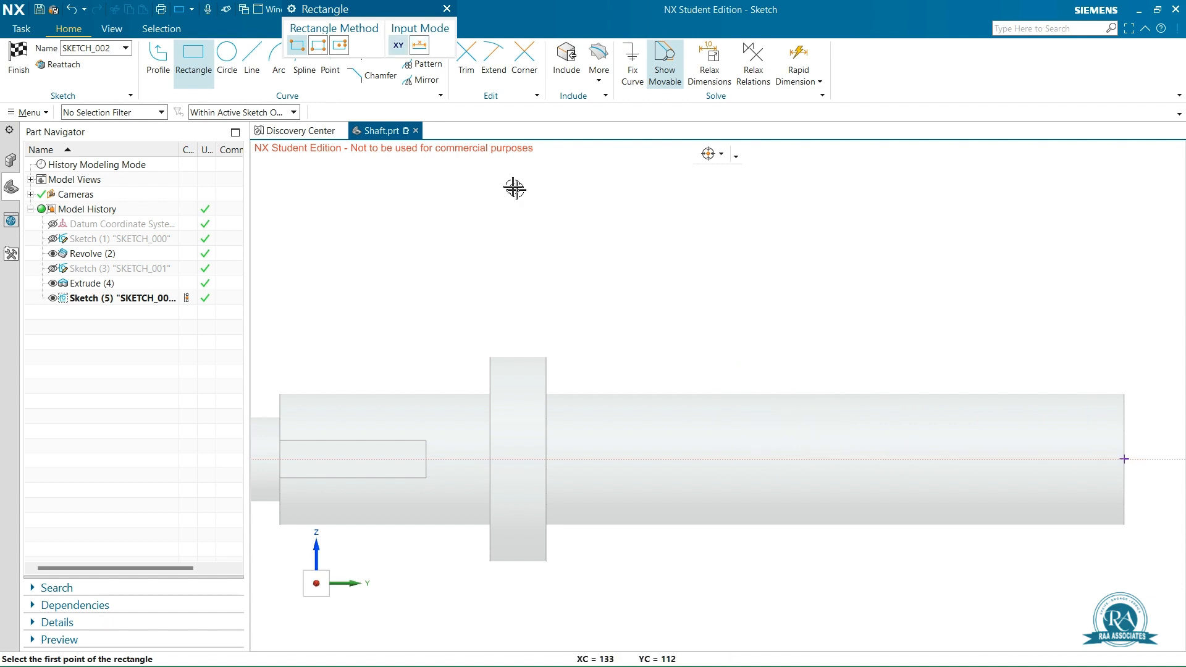
- Sketch a two-point rectangle about 217 mm long from just below the axis near the shaft's +Y end to above the outline near the collar
{"action": "left_click_drag", "start_coordinate": [344, 9], "coordinate": [353, 181]}
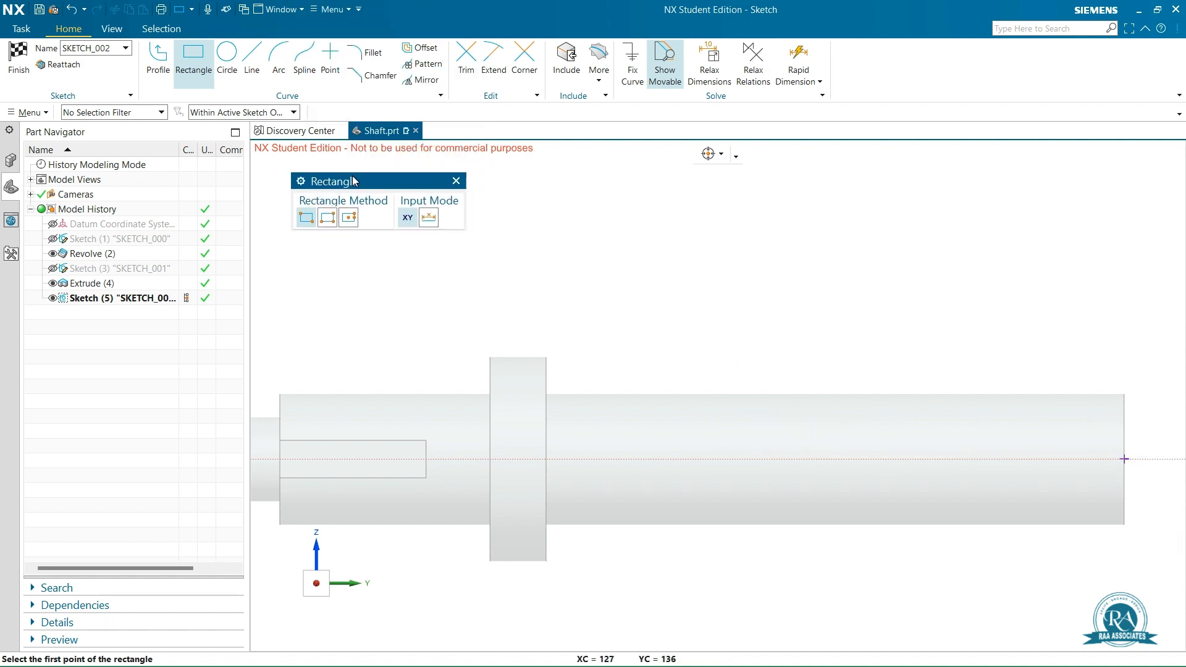
{"action": "left_click", "coordinate": [1108, 471]}
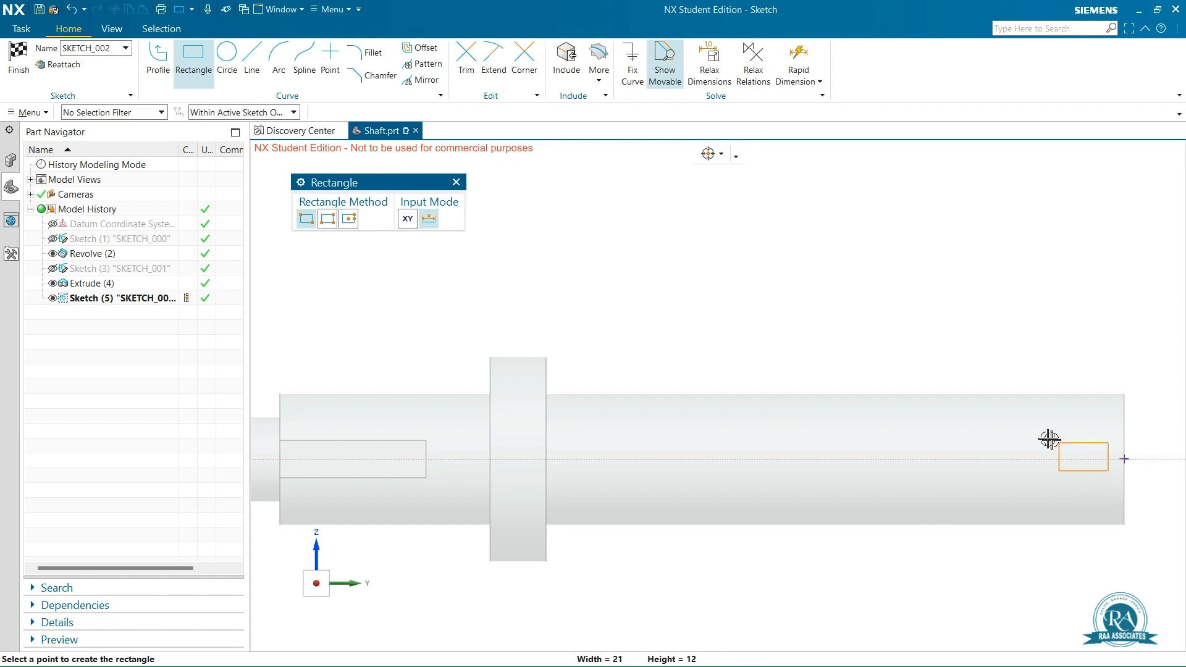
{"action": "left_click", "coordinate": [600, 370]}
{"action": "key", "text": "Escape"}
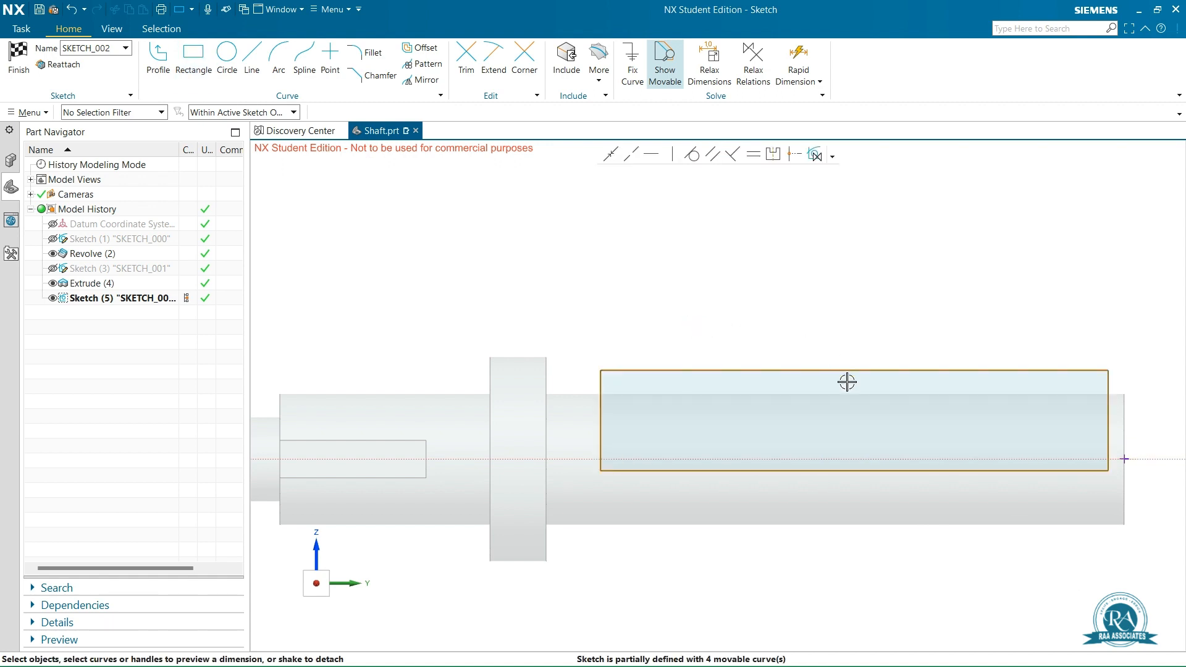
- Dimension the rectangle's horizontal length in the sketch and set it to 193.8 mm
{"action": "left_click", "coordinate": [816, 371]}
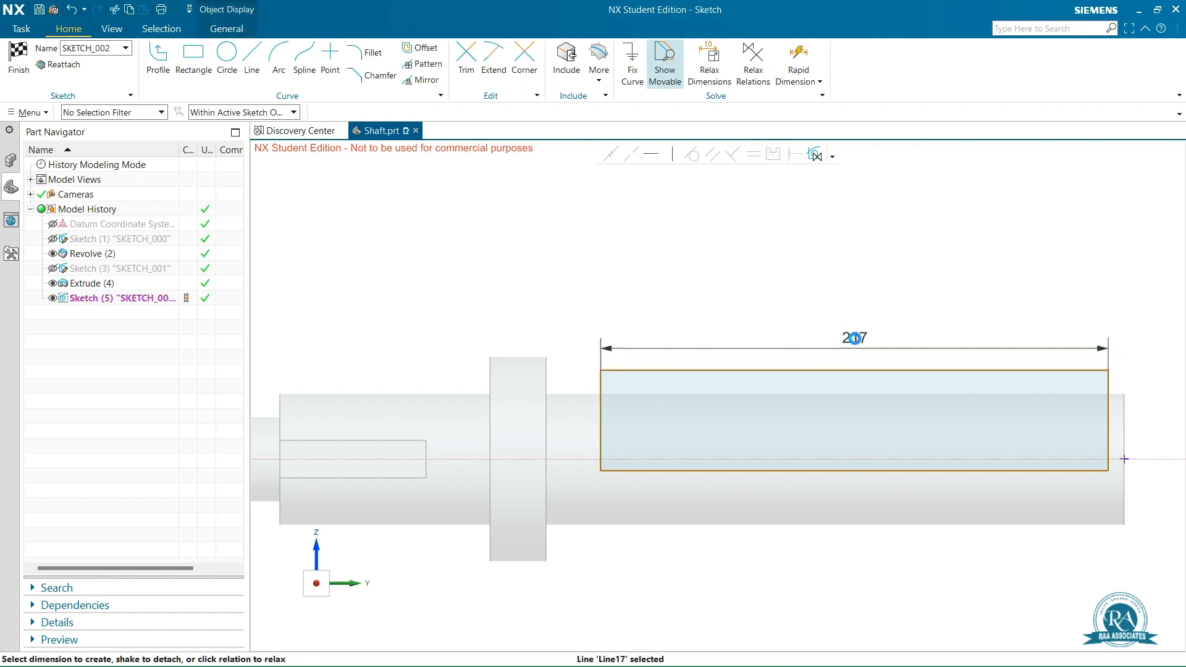
{"action": "left_click", "coordinate": [855, 337]}
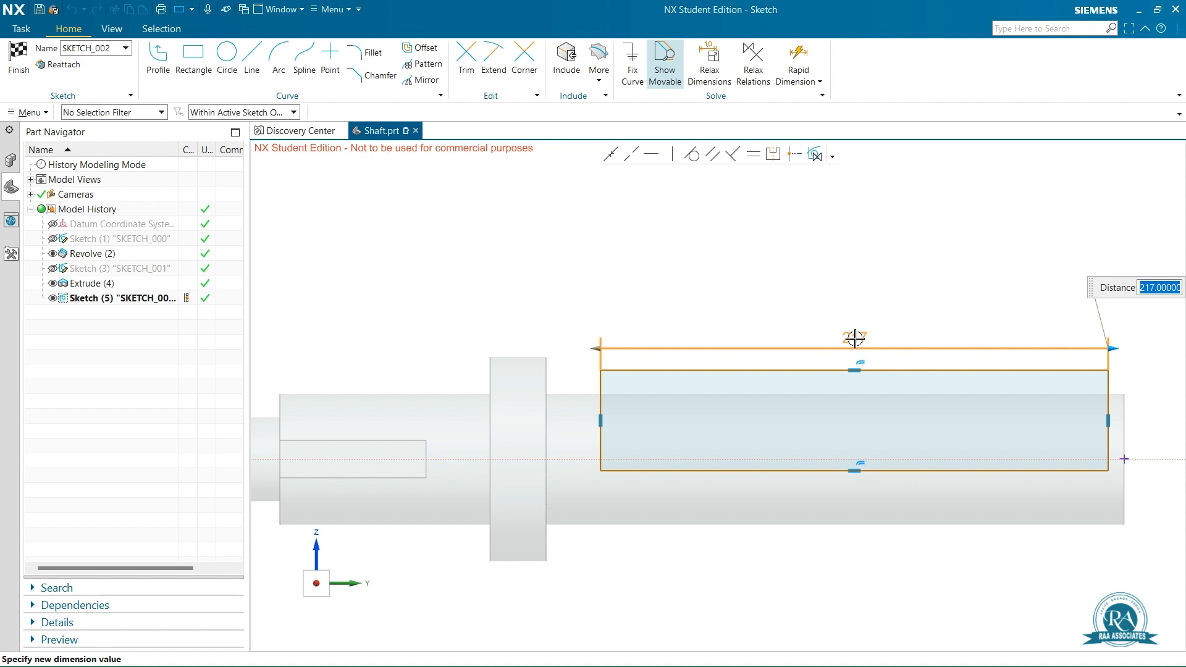
{"action": "type", "text": "193."}
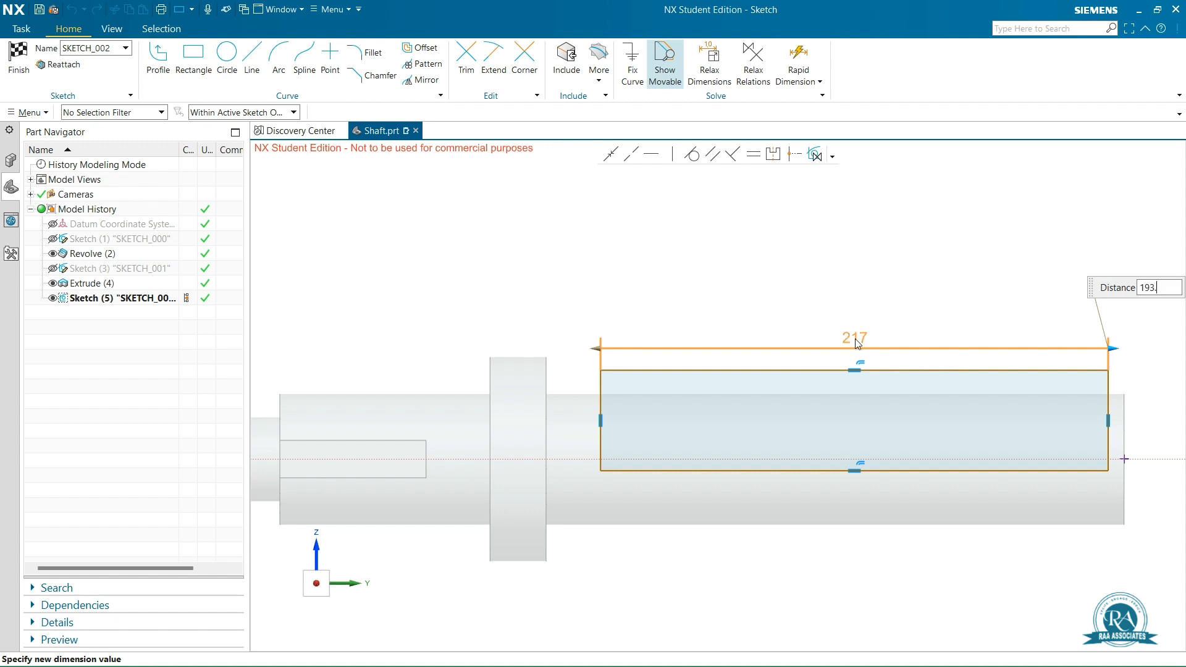
{"action": "type", "text": "8"}
{"action": "key", "text": "Return"}
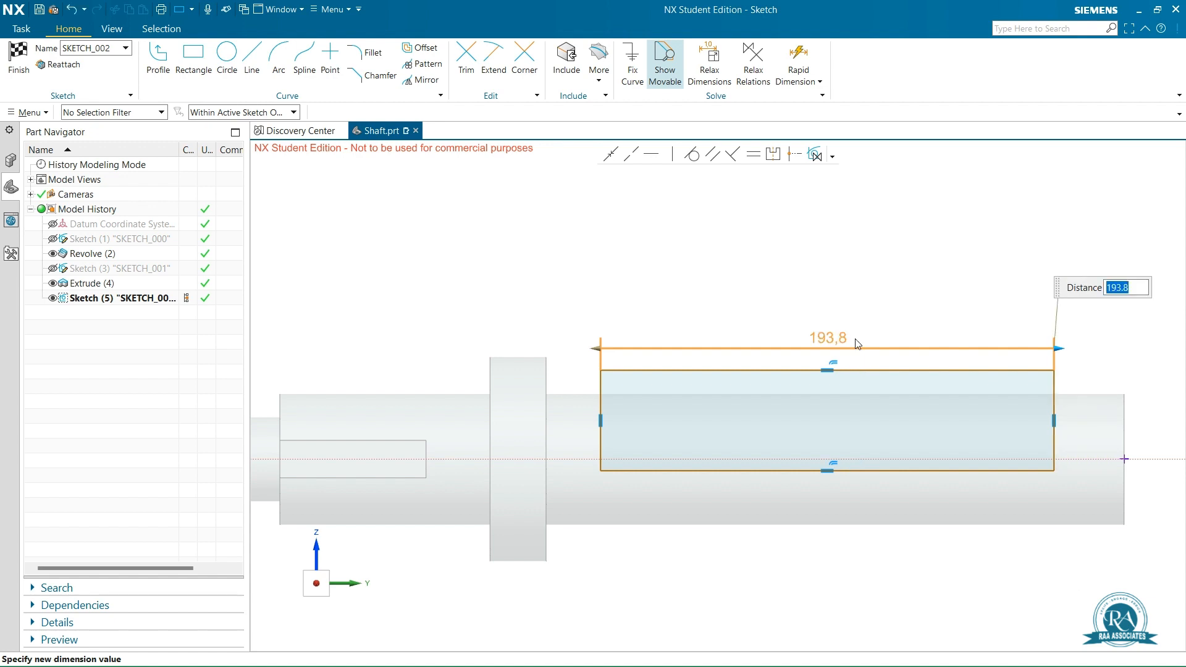
{"action": "key", "text": "Escape"}
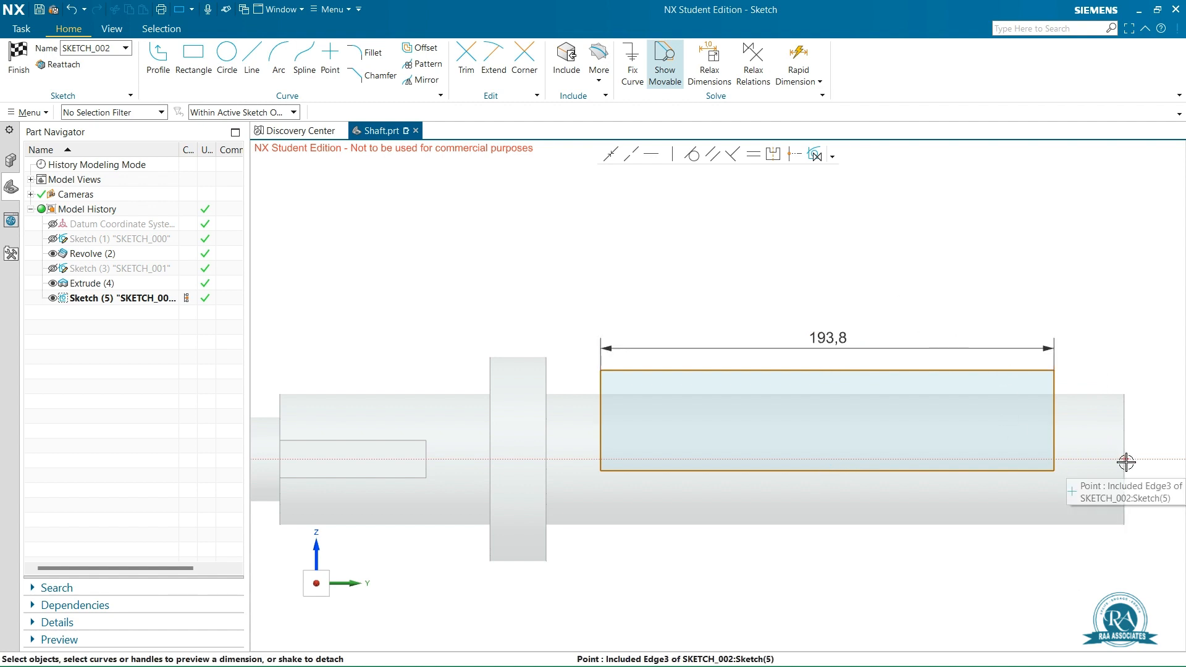
- Dimension the horizontal distance from the rectangle's +Y side to the included end point of the shaft as 15.1 mm
{"action": "left_click", "coordinate": [1126, 462]}
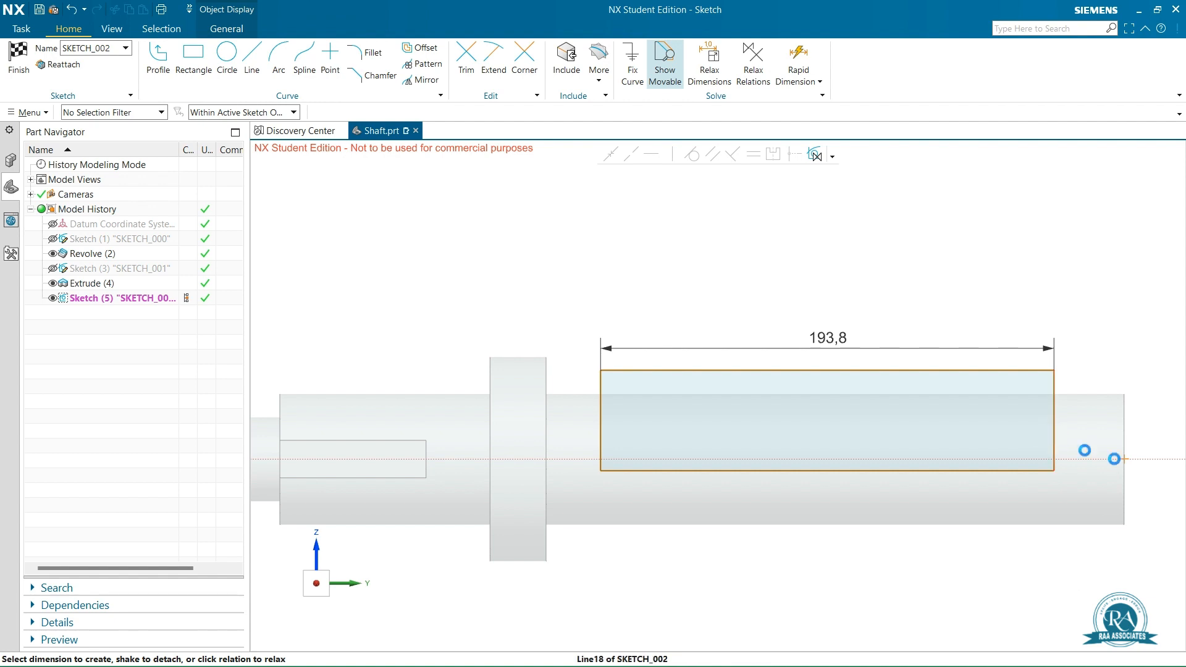
{"action": "left_click", "coordinate": [1085, 451]}
{"action": "left_click", "coordinate": [1090, 339]}
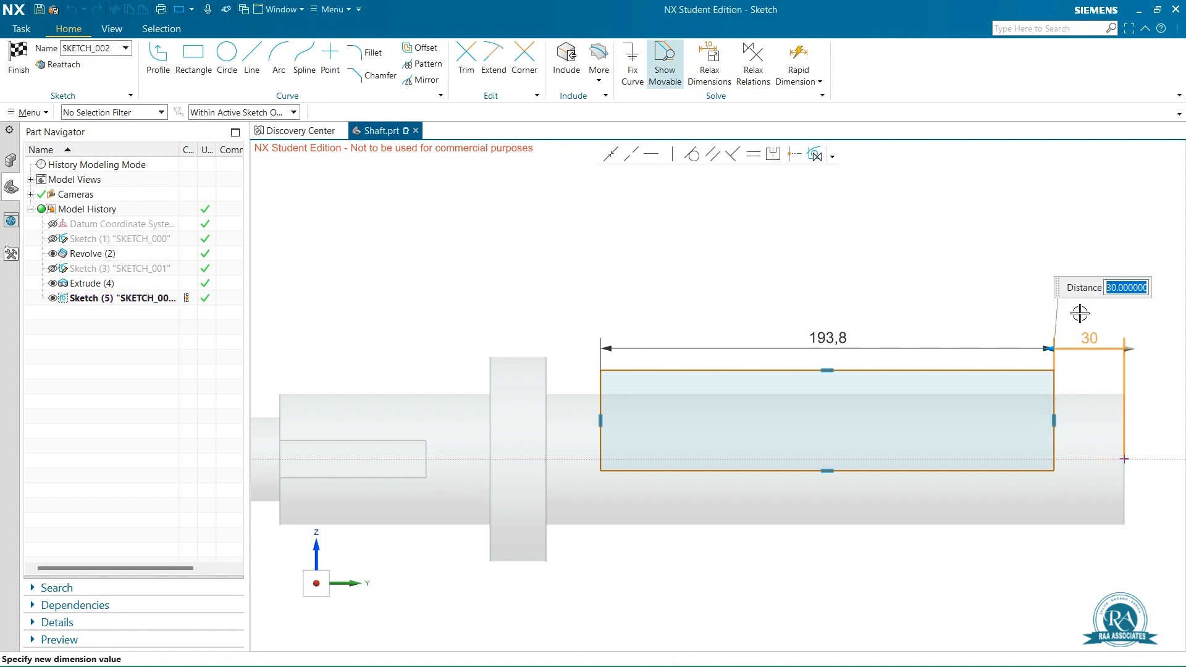
{"action": "type", "text": "15.1"}
{"action": "key", "text": "Return"}
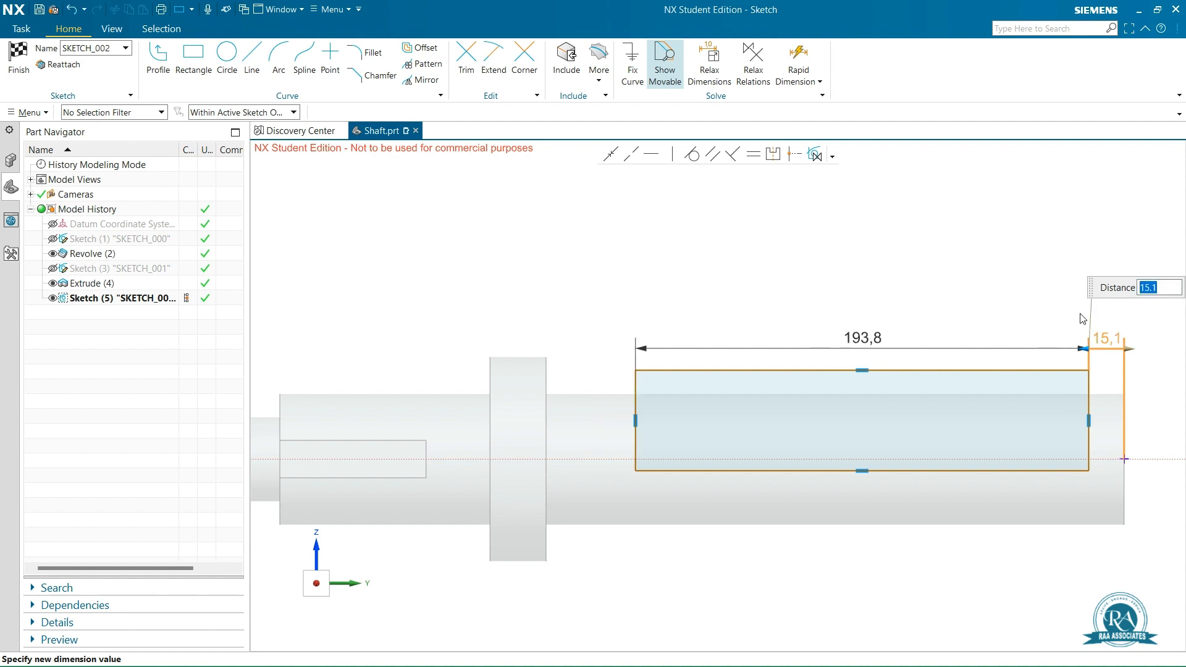
{"action": "left_click", "coordinate": [611, 421]}
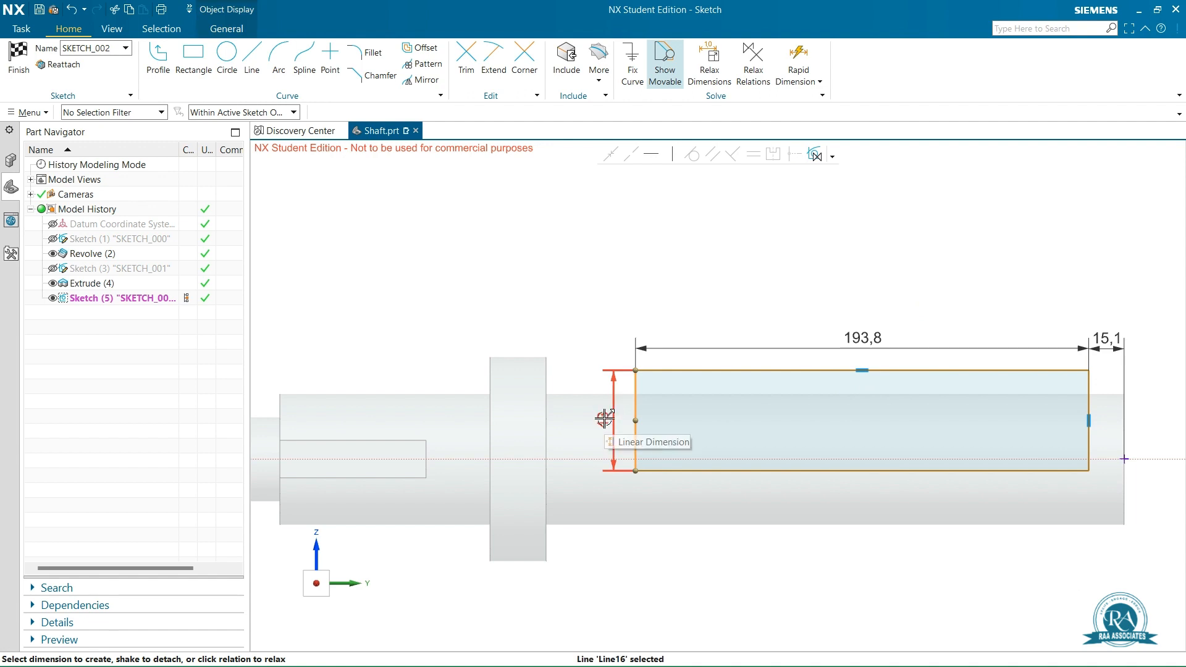
{"action": "key", "text": "Escape"}
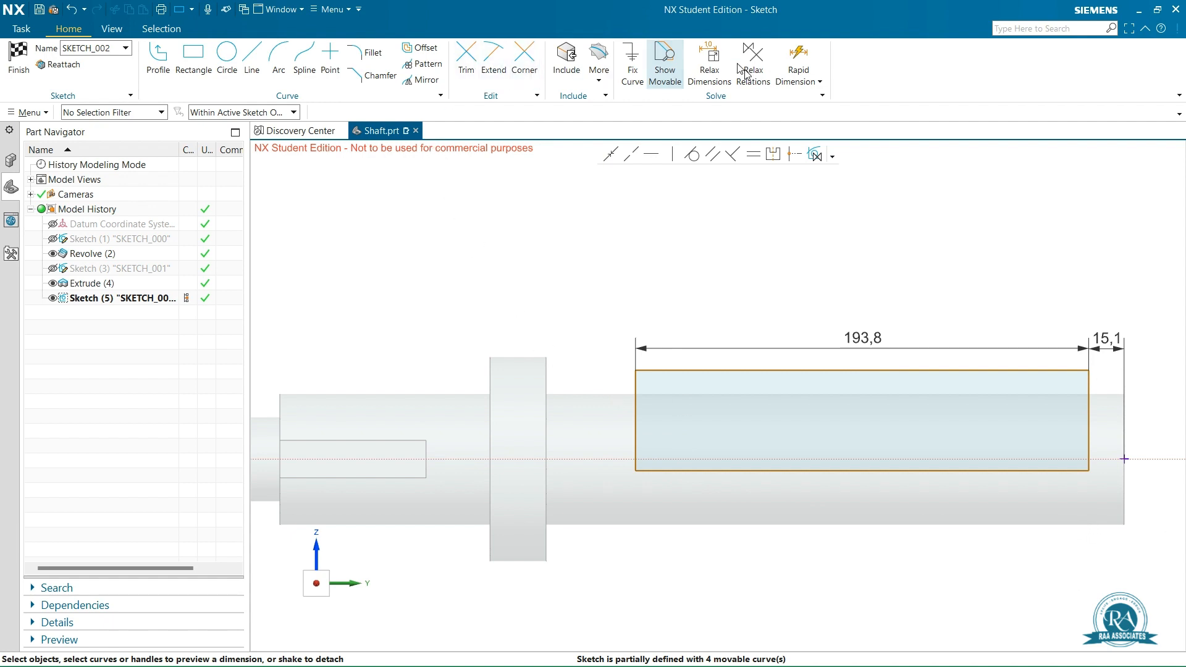
- Project the circular edge of the shaft's +Y end face onto the sketch plane with Project Curve
{"action": "left_click", "coordinate": [567, 58]}
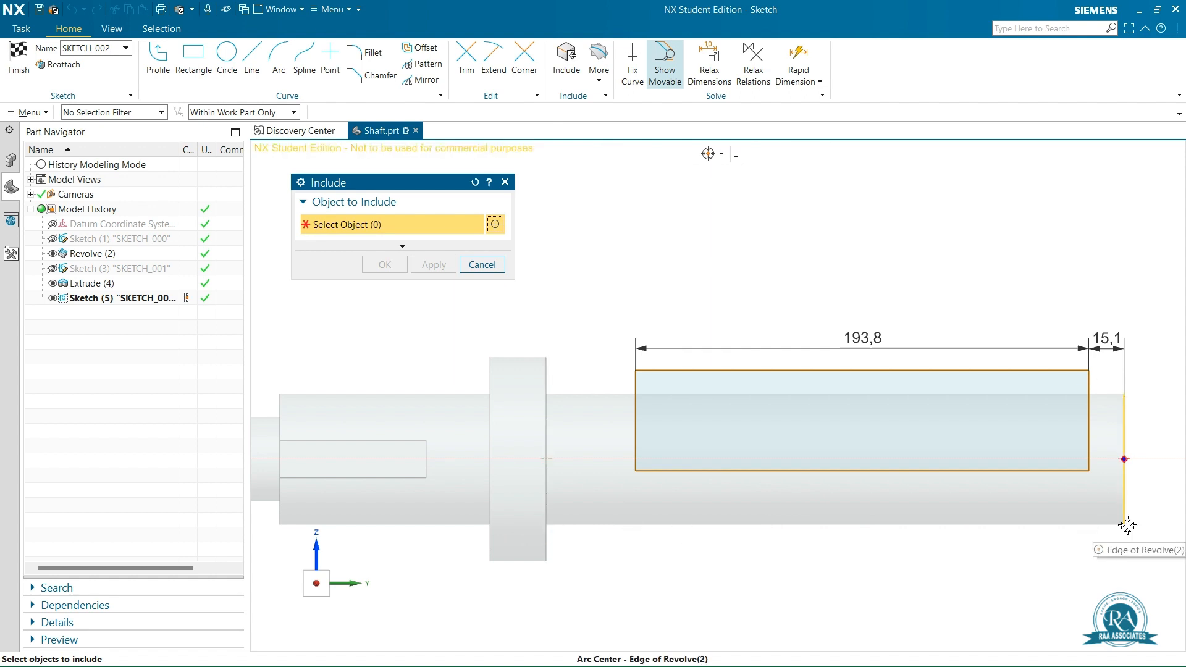
{"action": "left_click", "coordinate": [505, 182]}
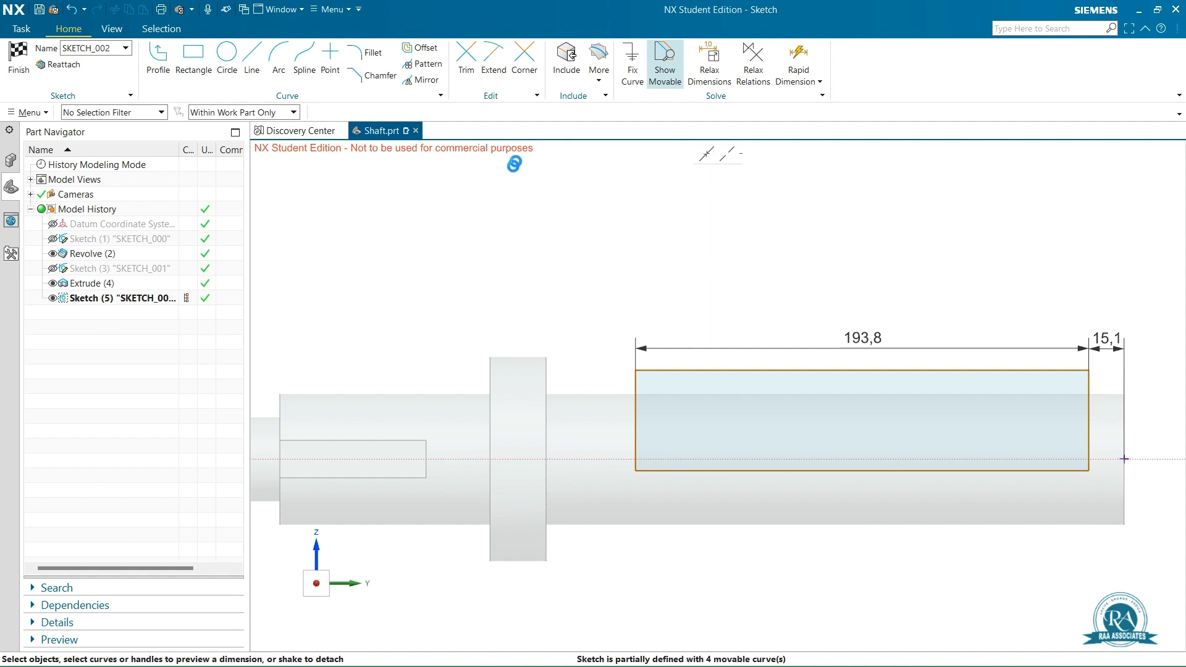
{"action": "left_click", "coordinate": [597, 71]}
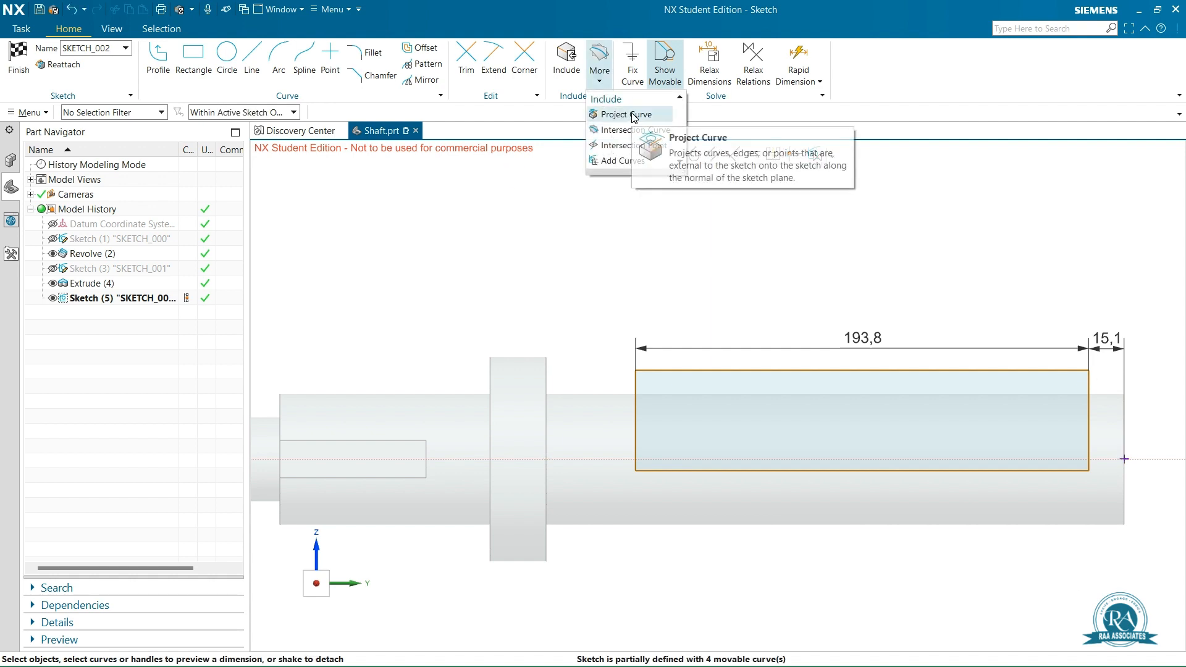
{"action": "left_click", "coordinate": [611, 113]}
{"action": "middle_click_drag", "start_coordinate": [1040, 554], "coordinate": [1058, 512]}
{"action": "left_click", "coordinate": [1088, 510]}
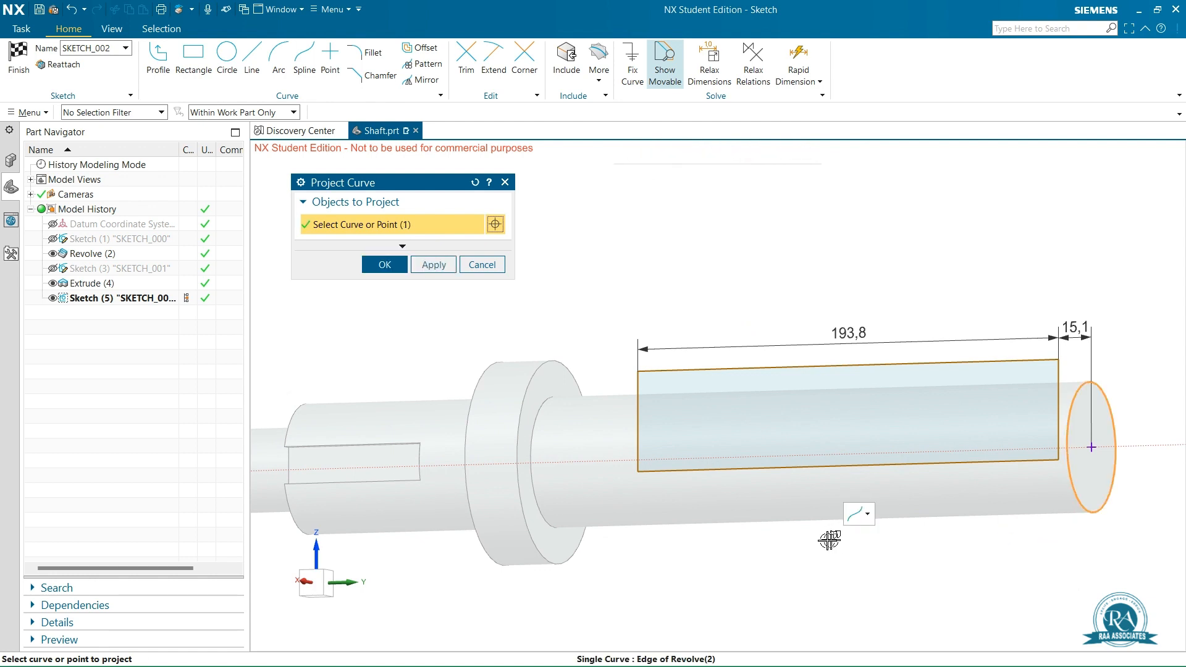
{"action": "left_click", "coordinate": [384, 264]}
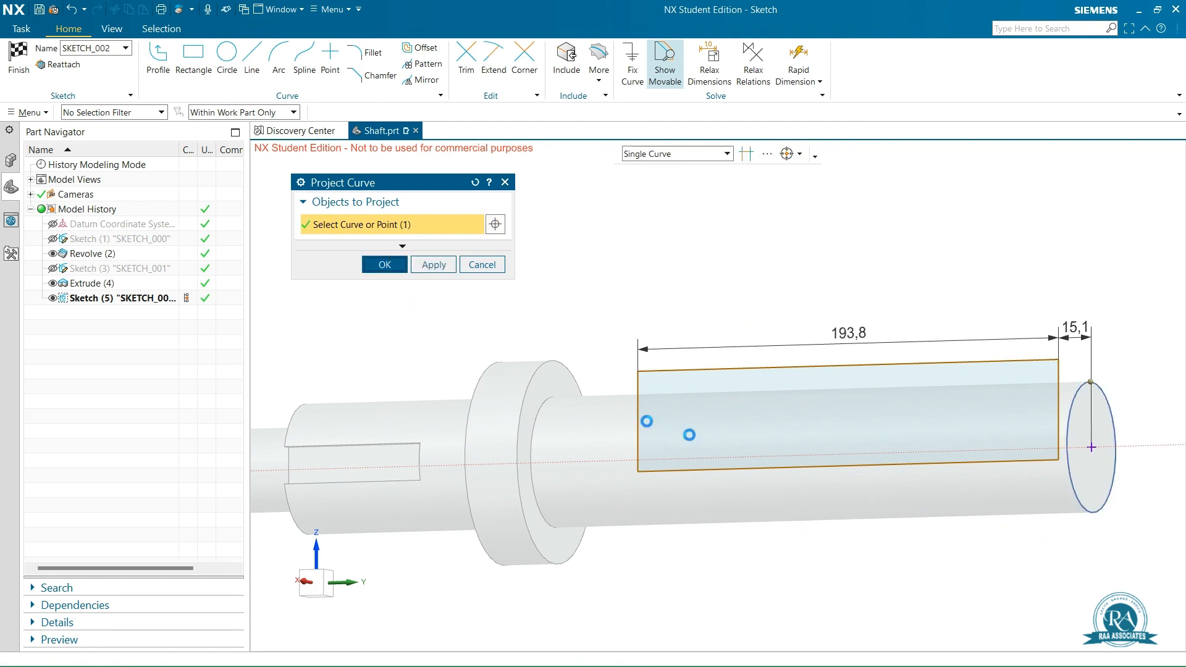
- Orient the view to the sketch and convert the projected end-face line to a reference line
{"action": "middle_click_drag", "start_coordinate": [1107, 484], "coordinate": [1093, 519]}
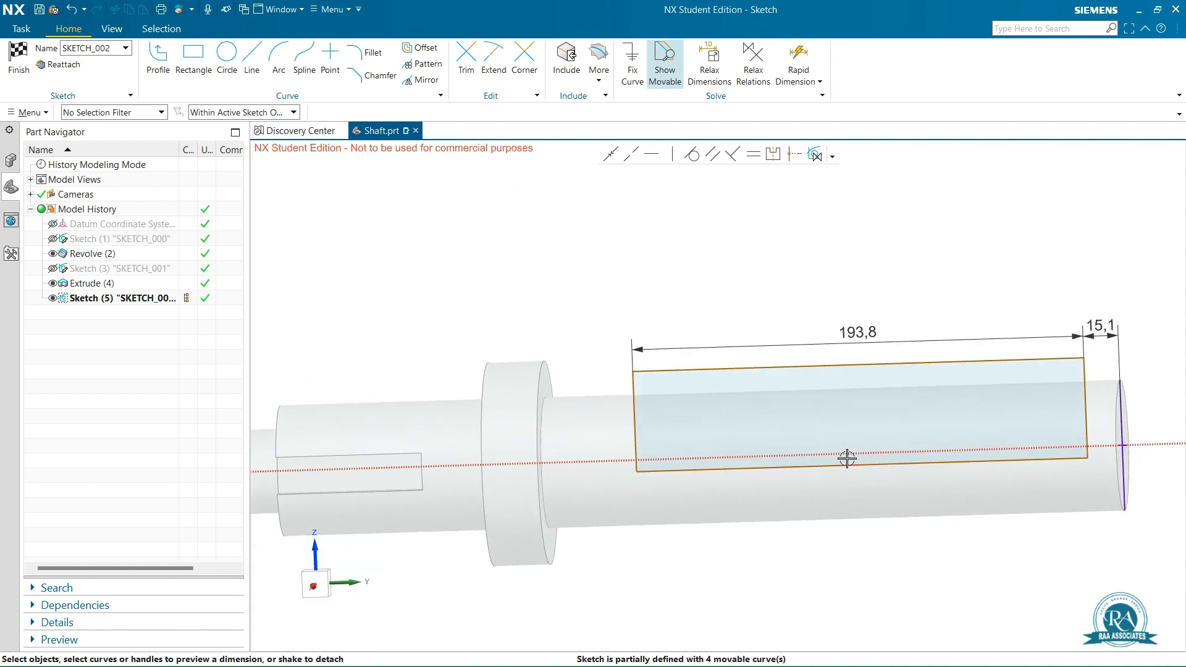
{"action": "right_click", "coordinate": [1098, 551]}
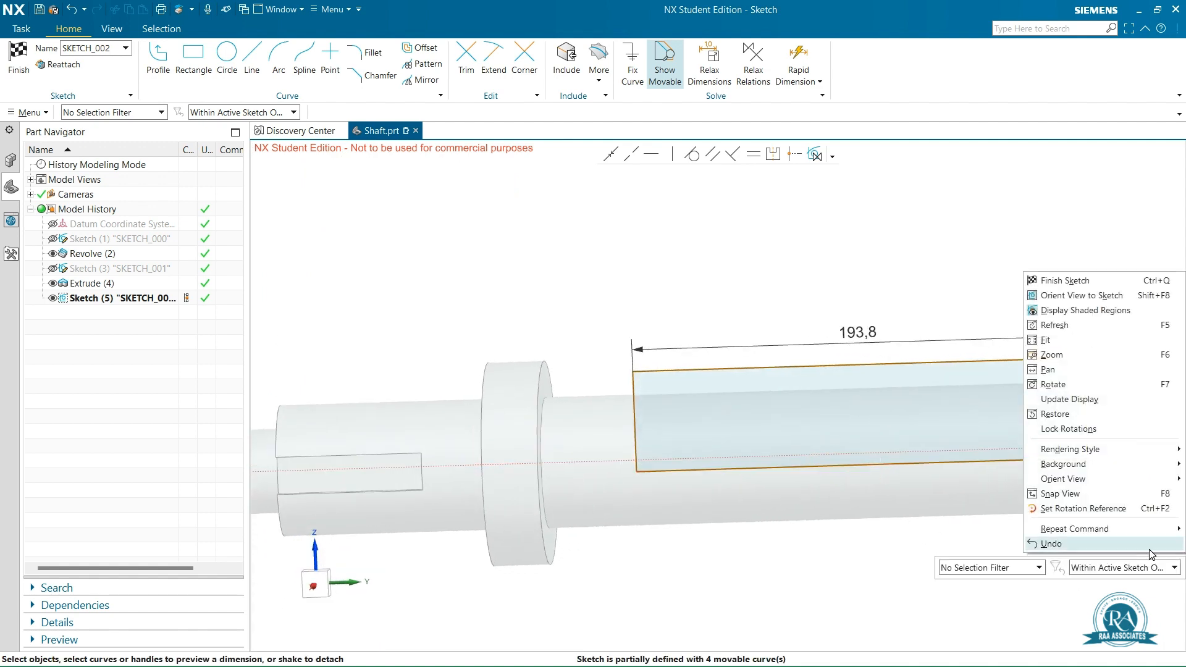
{"action": "left_click", "coordinate": [1095, 296]}
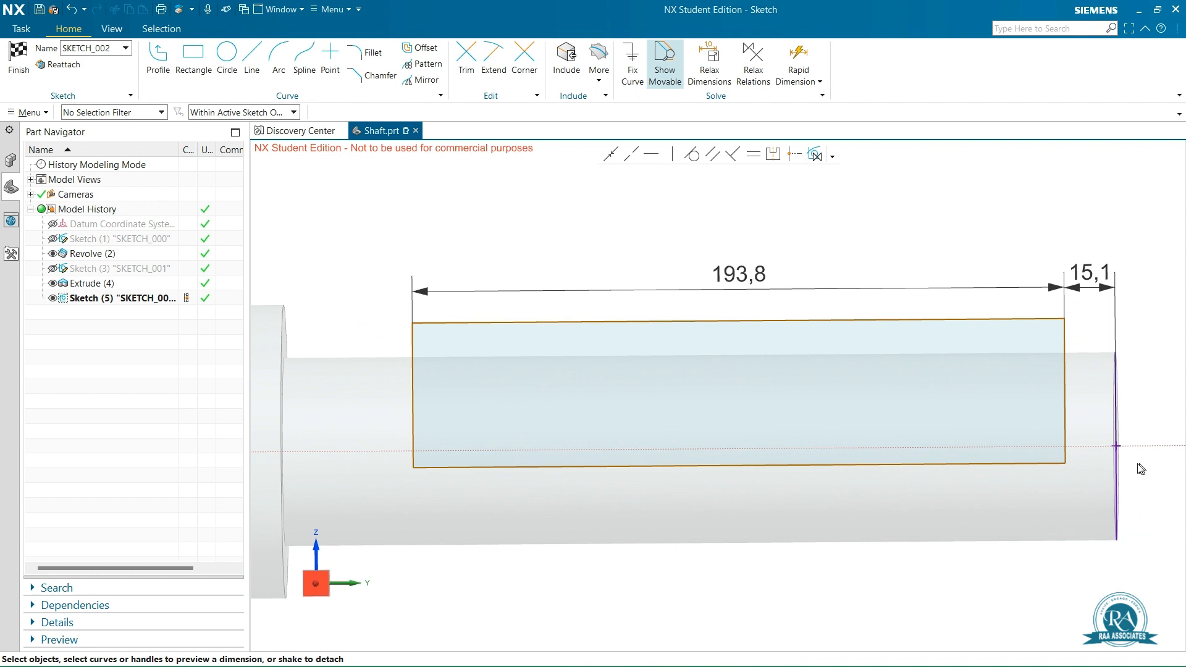
{"action": "right_click", "coordinate": [1113, 504]}
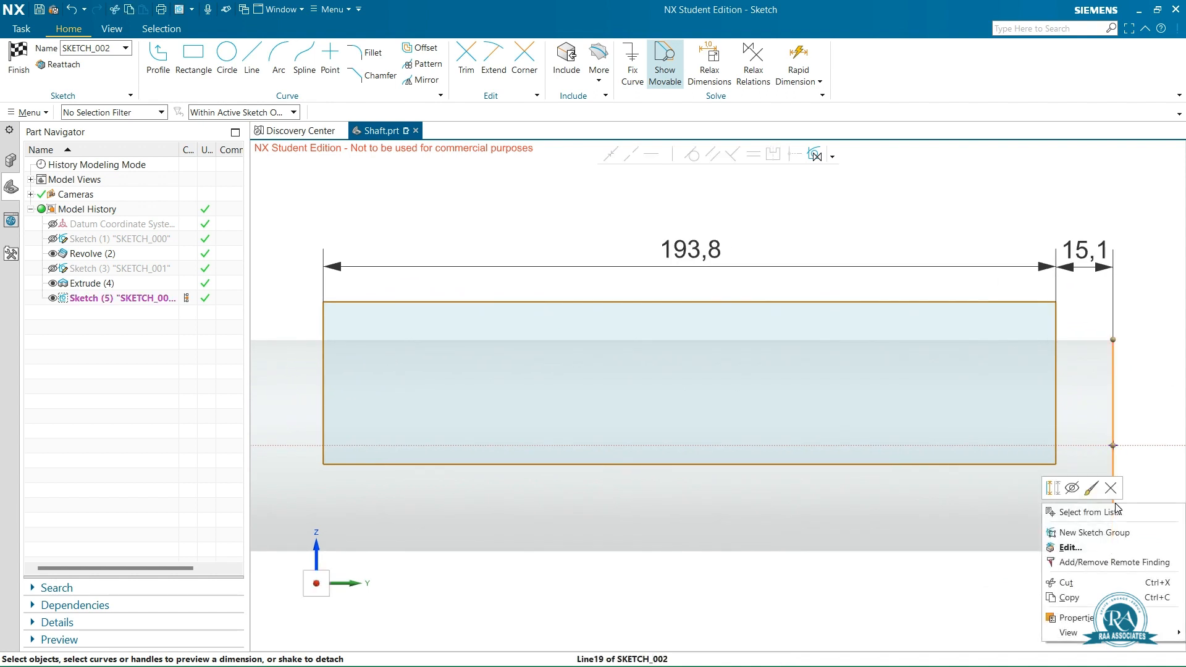
{"action": "left_click", "coordinate": [1053, 488]}
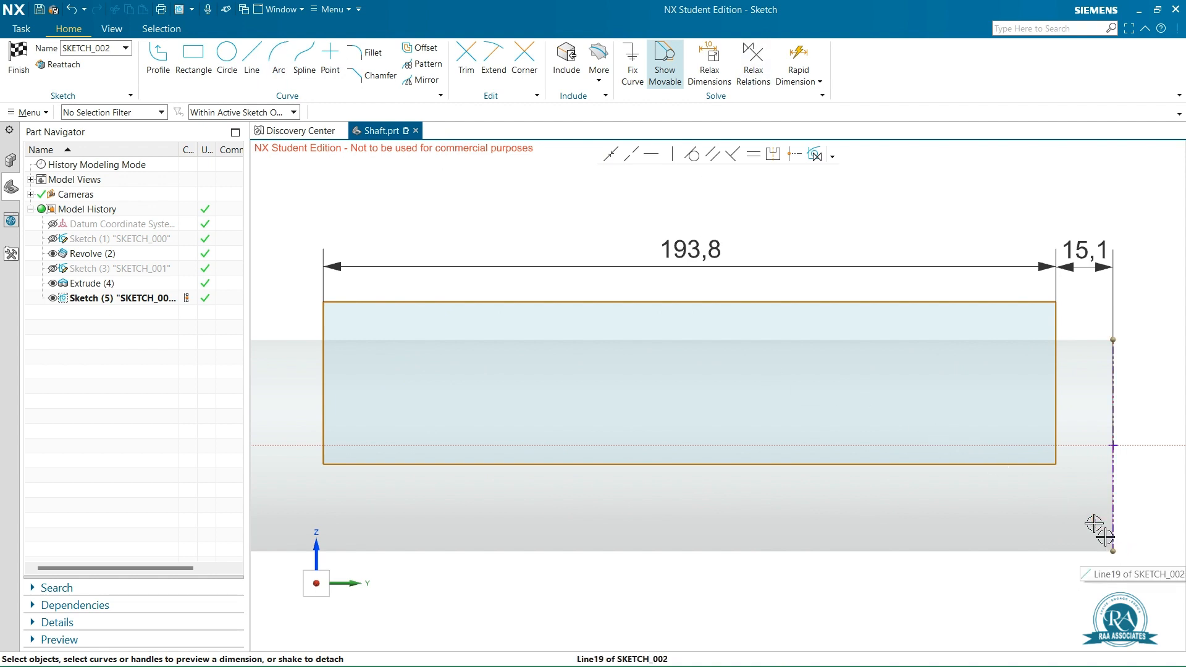
- Set the rectangle's lower line 24.9 mm above the lower end point of the projected reference line, and finish the sketch
{"action": "left_click", "coordinate": [1032, 465]}
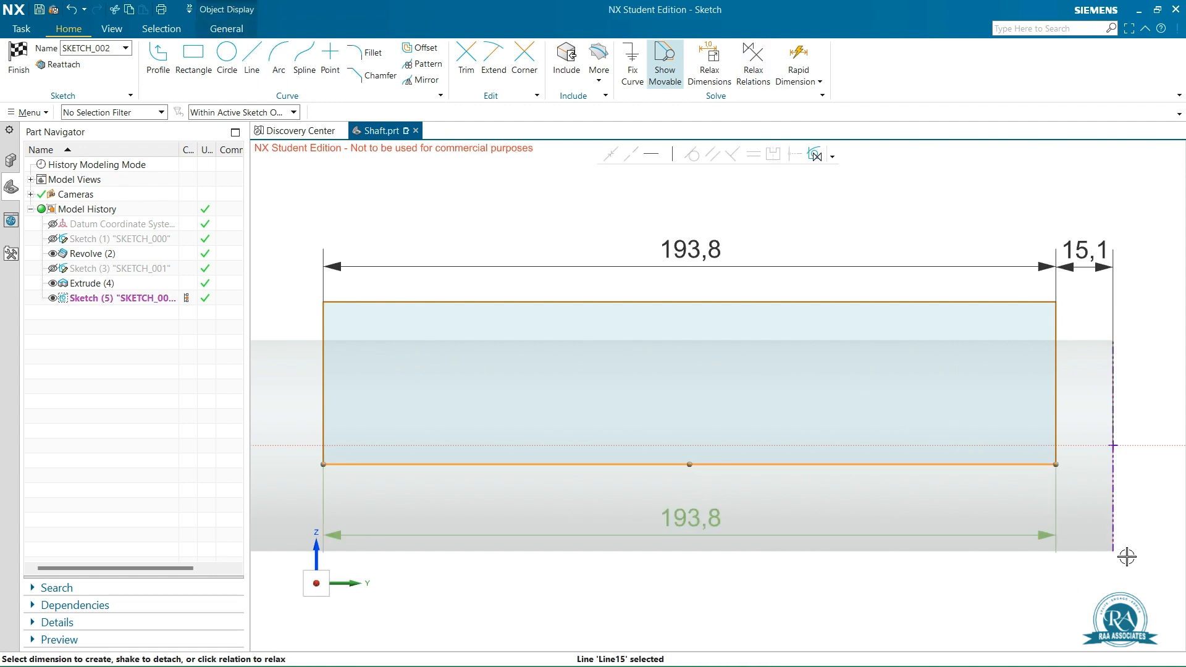
{"action": "left_click", "coordinate": [1113, 552]}
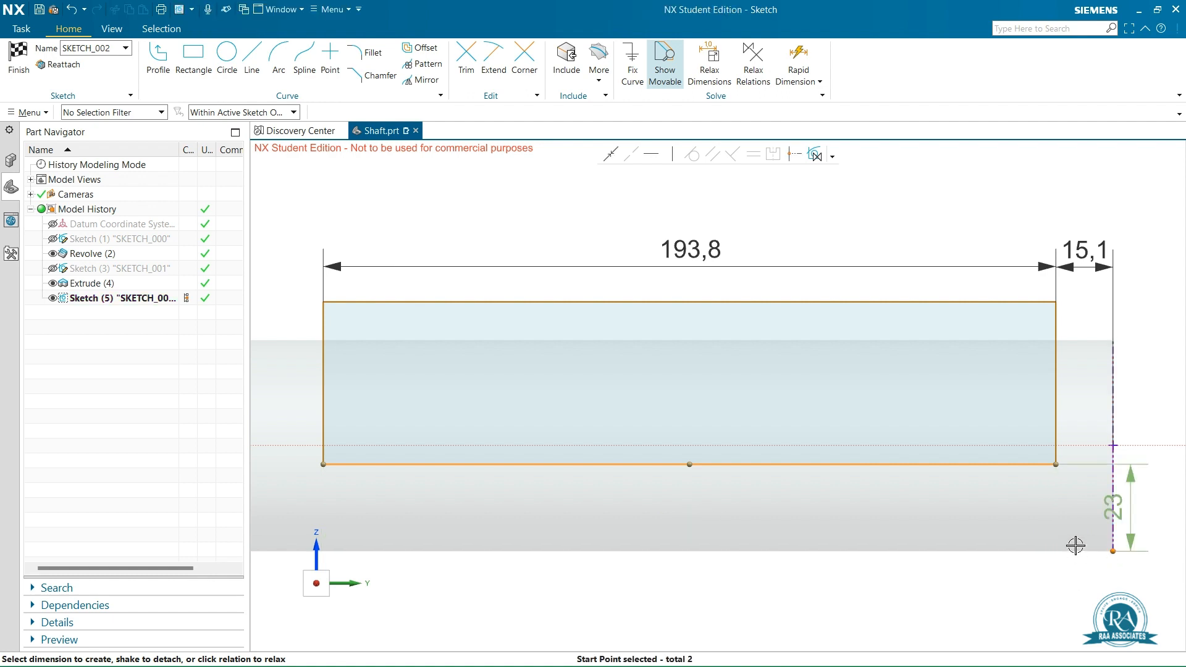
{"action": "mouse_move", "coordinate": [1123, 508]}
{"action": "left_mouse_down"}
{"action": "mouse_move", "coordinate": [1155, 501]}
{"action": "mouse_move", "coordinate": [1131, 508]}
{"action": "left_mouse_up"}
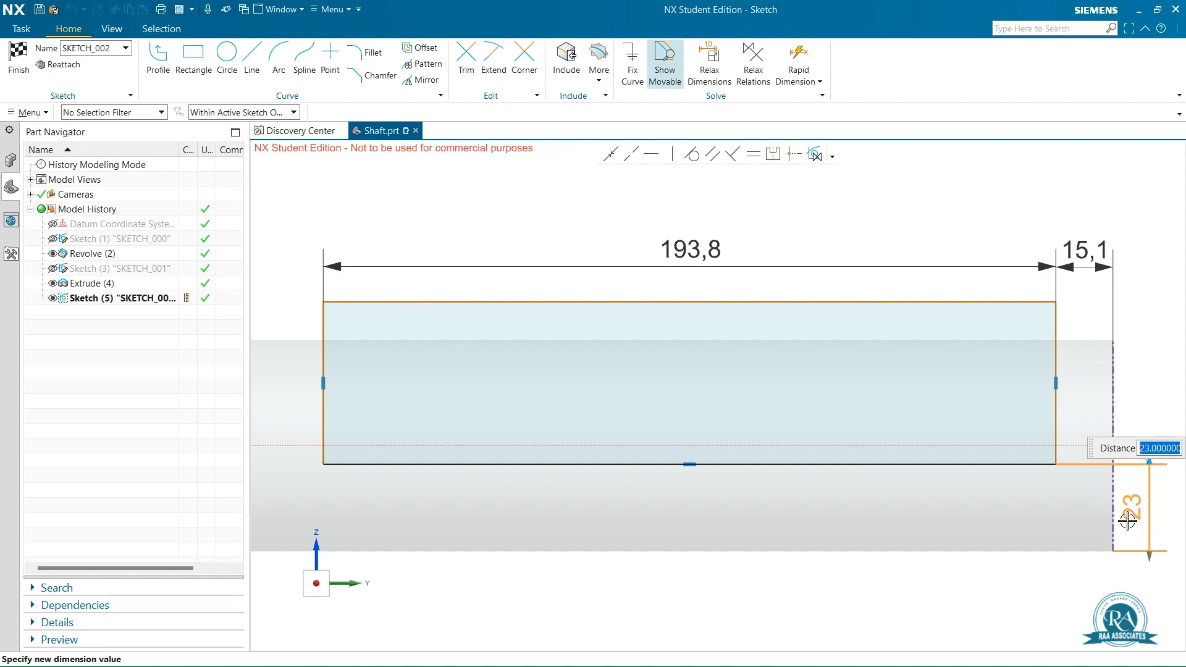
{"action": "type", "text": "24.9"}
{"action": "key", "text": "Return"}
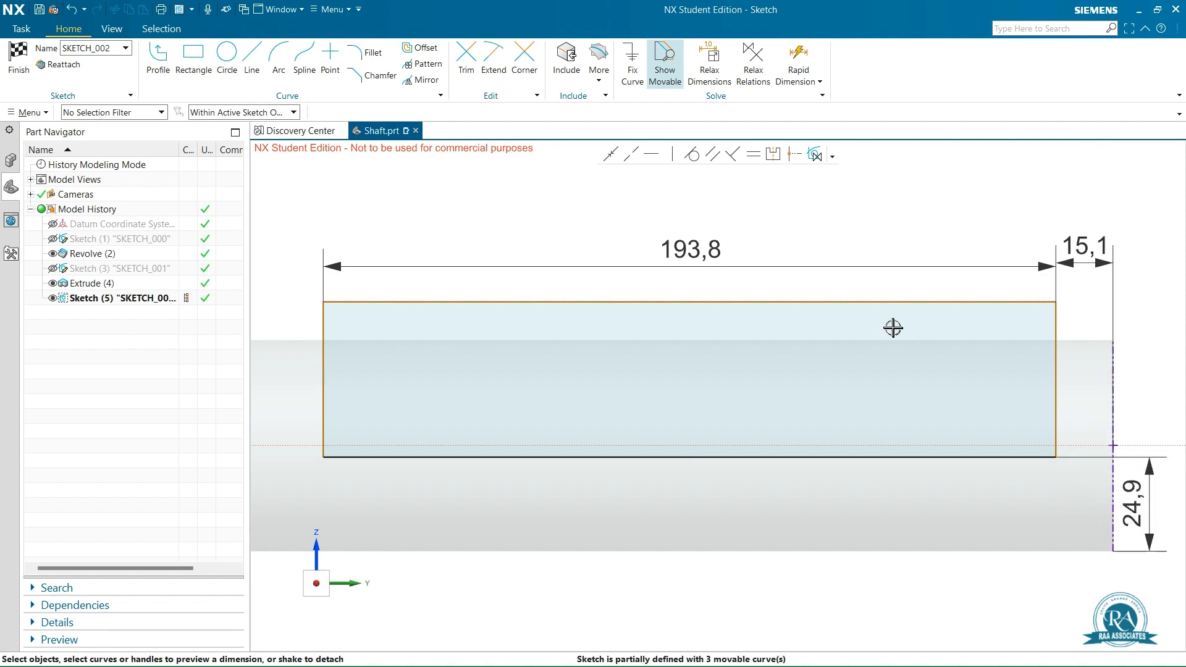
{"action": "scroll", "coordinate": [995, 405], "scroll_direction": "down", "scroll_amount": 6}
{"action": "scroll", "coordinate": [1003, 318], "scroll_direction": "up", "scroll_amount": 2}
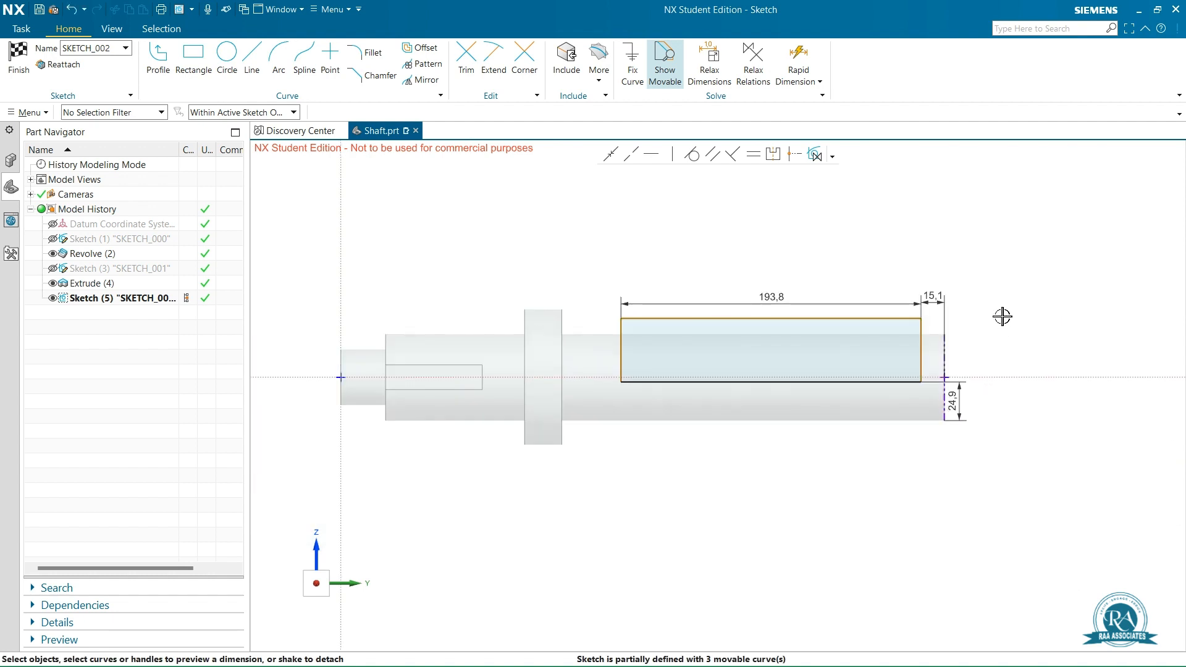
{"action": "right_click", "coordinate": [972, 331]}
{"action": "left_click", "coordinate": [1029, 342]}
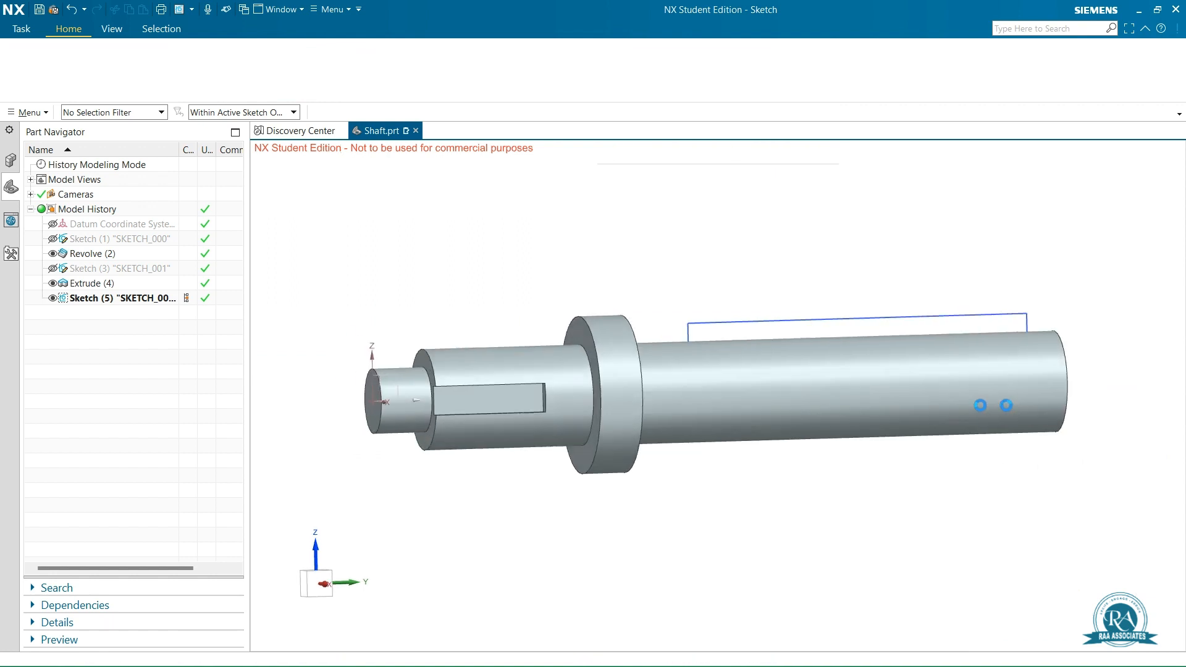
- Extrude the rectangle with a Symmetric Value width of 60 mm and Subtract it from the shaft
{"action": "scroll", "coordinate": [1061, 280], "scroll_direction": "down", "scroll_amount": 2}
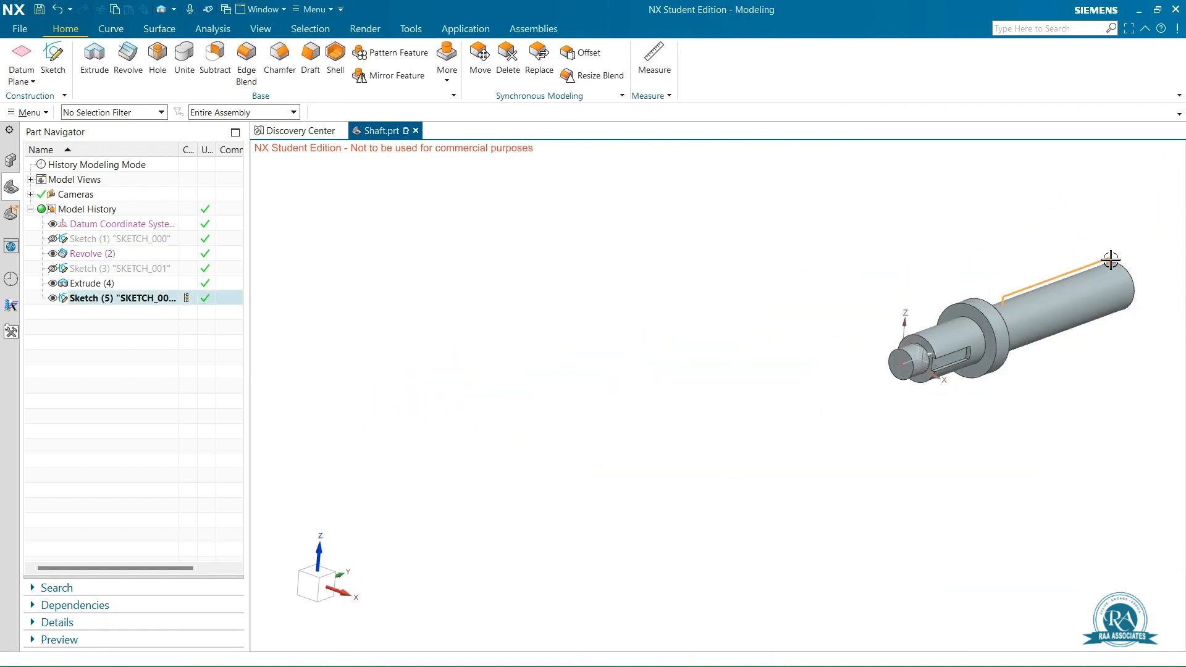
{"action": "left_click", "coordinate": [95, 55]}
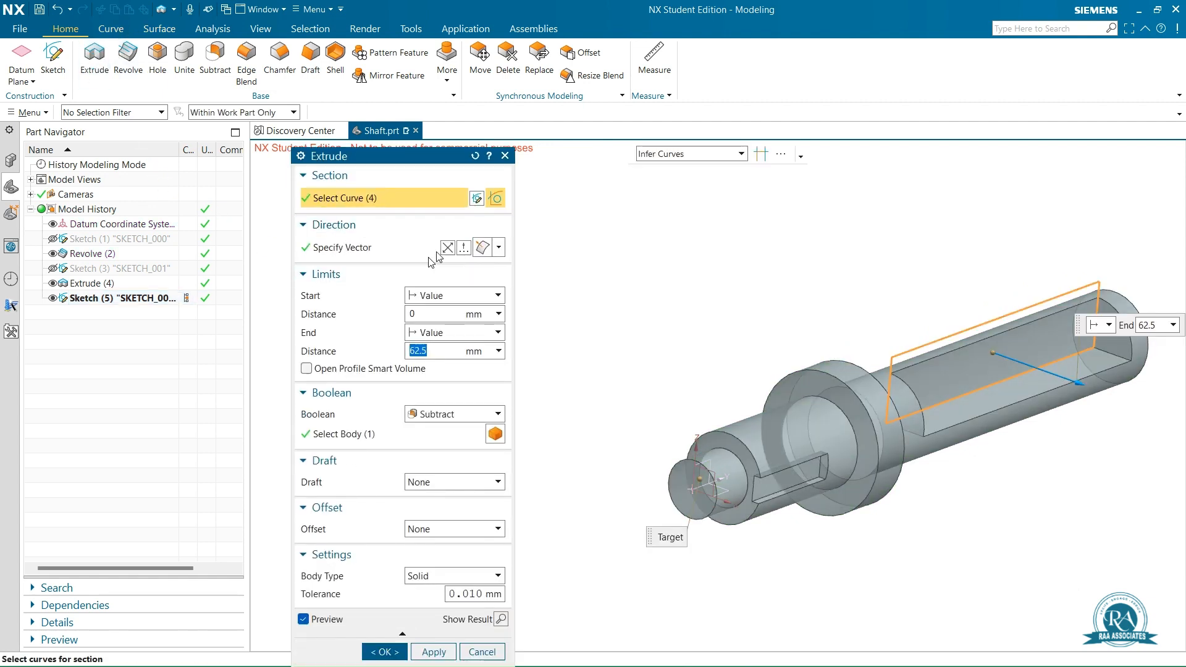
{"action": "left_click", "coordinate": [439, 296]}
{"action": "left_click", "coordinate": [451, 325]}
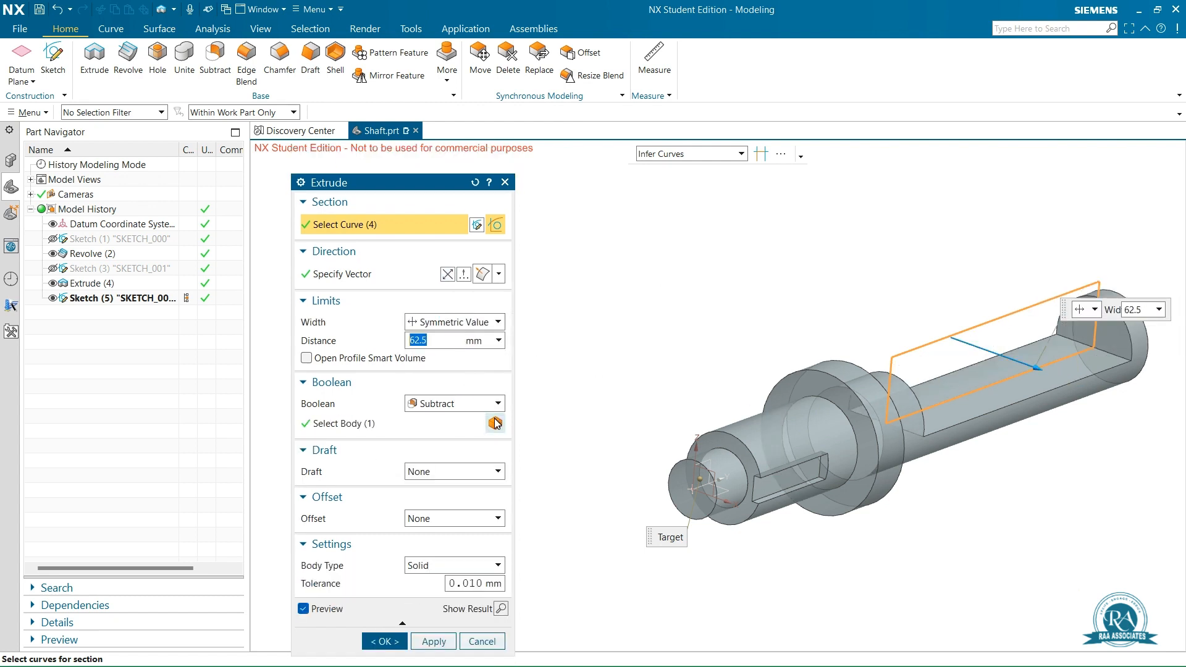
{"action": "left_click", "coordinate": [442, 339]}
{"action": "left_click_drag", "start_coordinate": [442, 339], "coordinate": [396, 334]}
{"action": "type", "text": "60"}
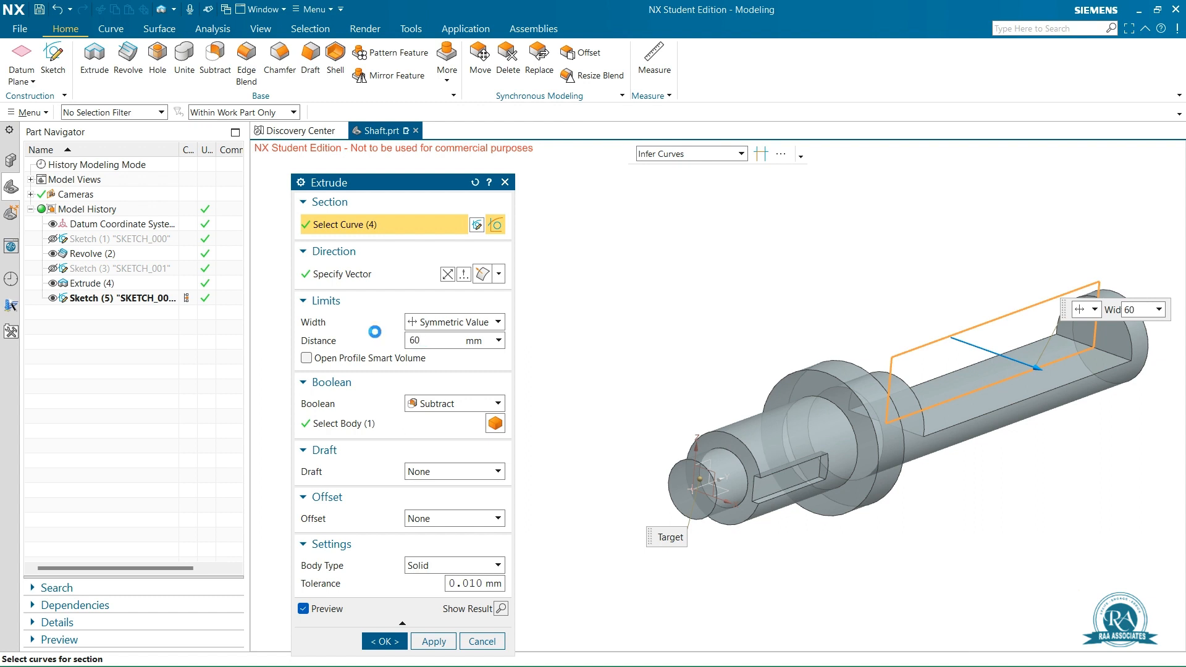
{"action": "key", "text": "Return"}
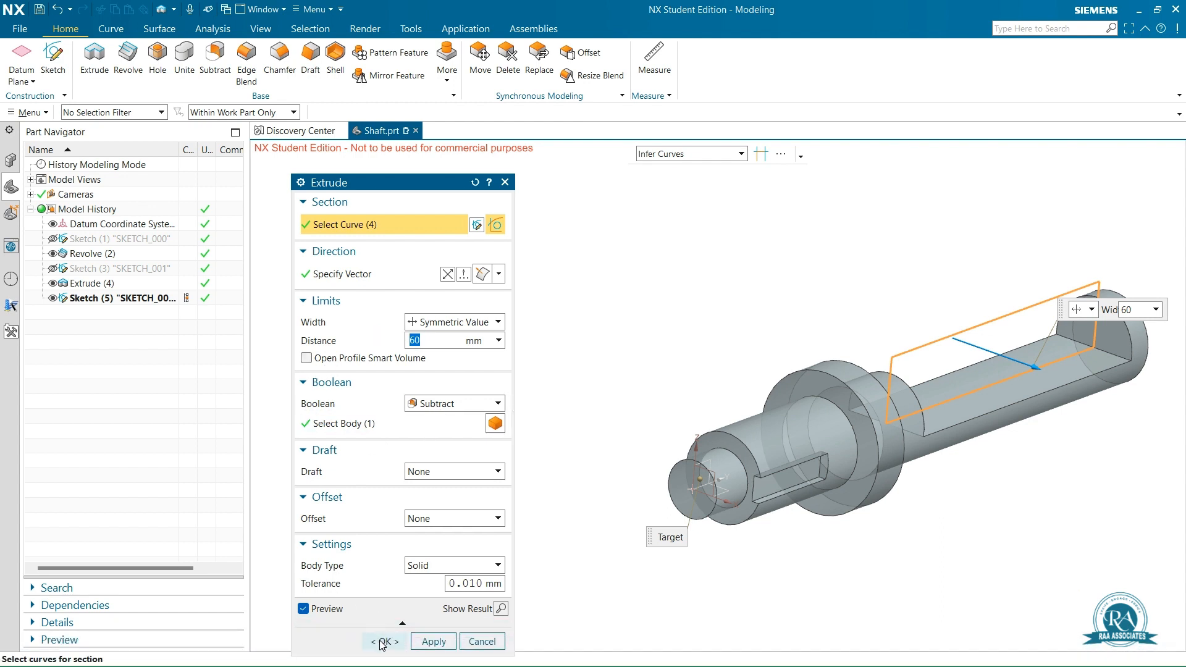
{"action": "left_click", "coordinate": [383, 641]}
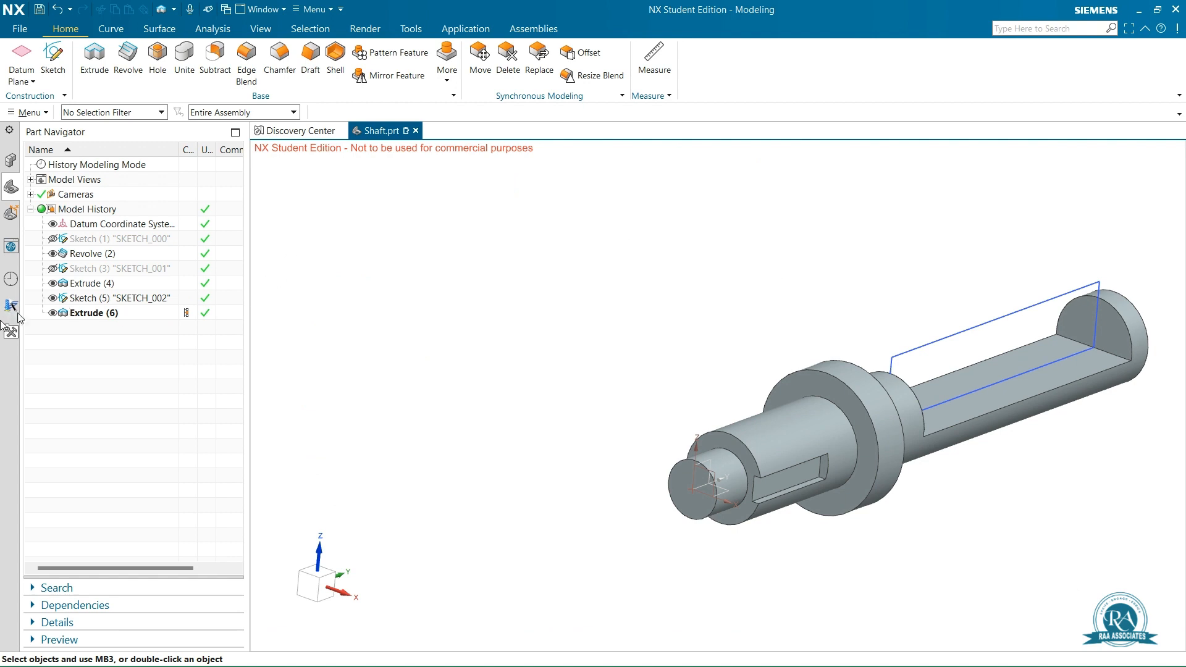
- Hide the rectangle sketch used for the flat cut and return to the trimetric view of the whole shaft
{"action": "left_click", "coordinate": [53, 298]}
{"action": "scroll", "coordinate": [1030, 402], "scroll_direction": "down", "scroll_amount": 1}
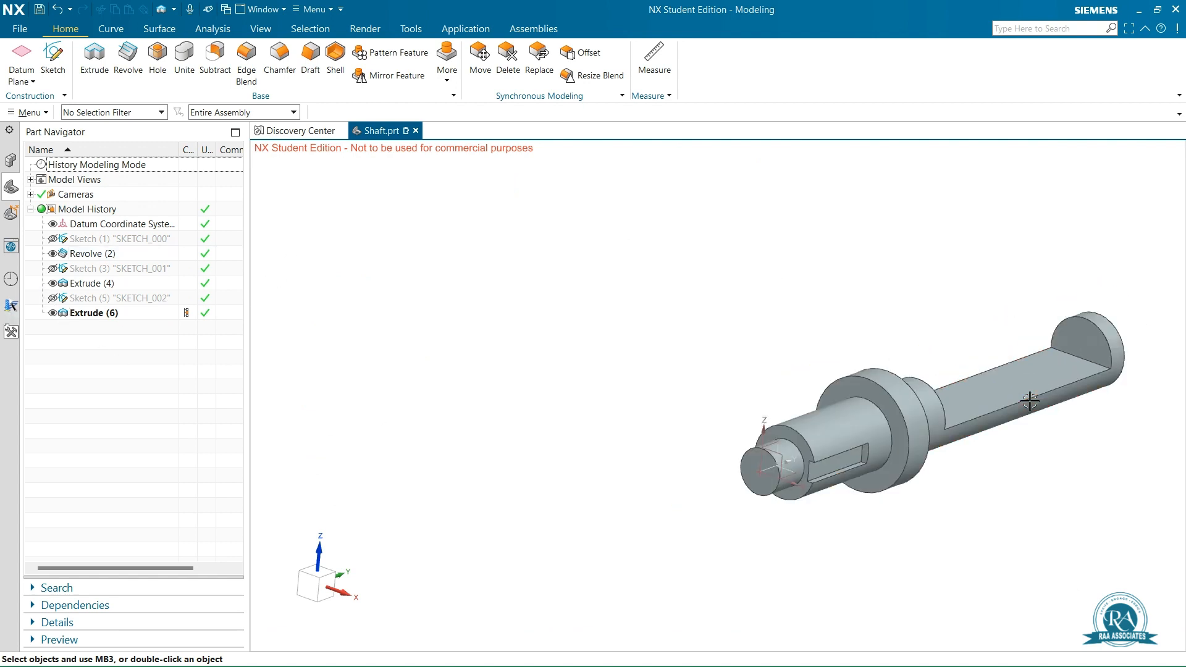
{"action": "key", "text": "Home"}
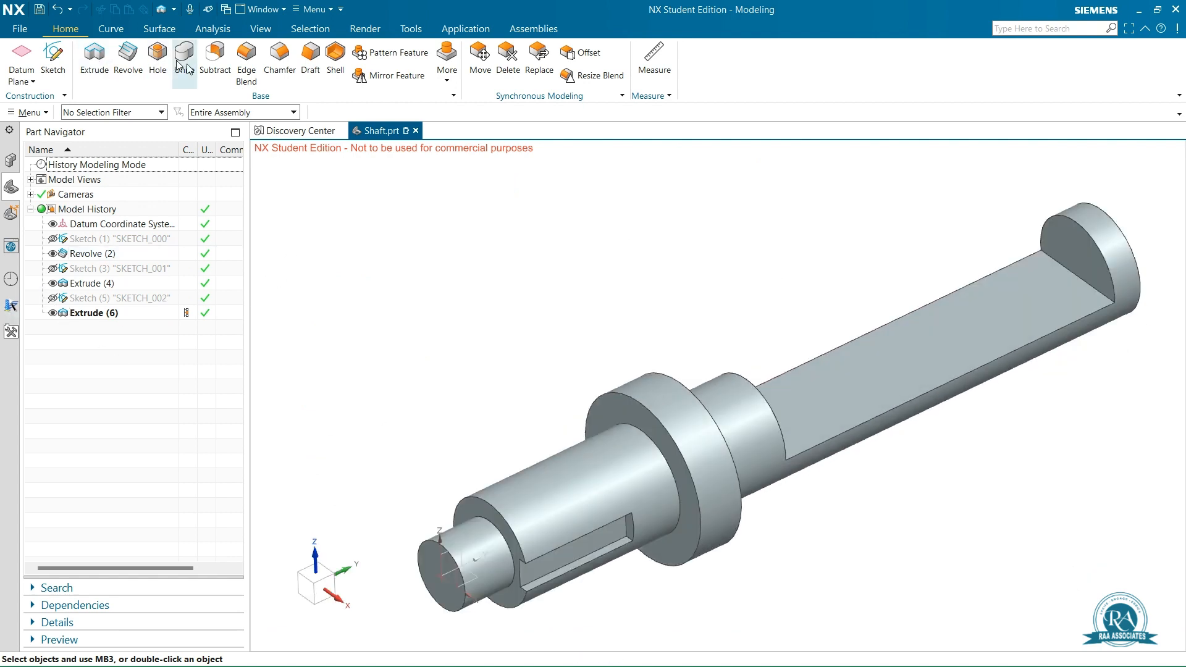
- Chamfer the outer edge of the small end face with Offset and Angle, 3 mm at 45°
{"action": "left_click", "coordinate": [280, 59]}
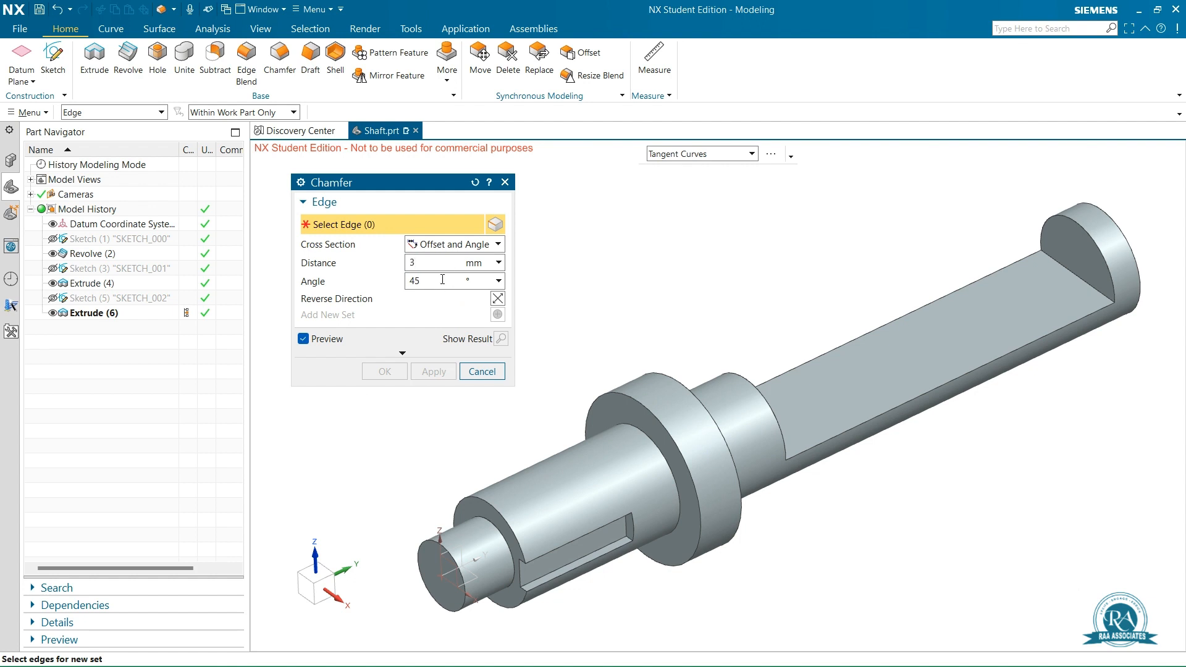
{"action": "left_click", "coordinate": [451, 554]}
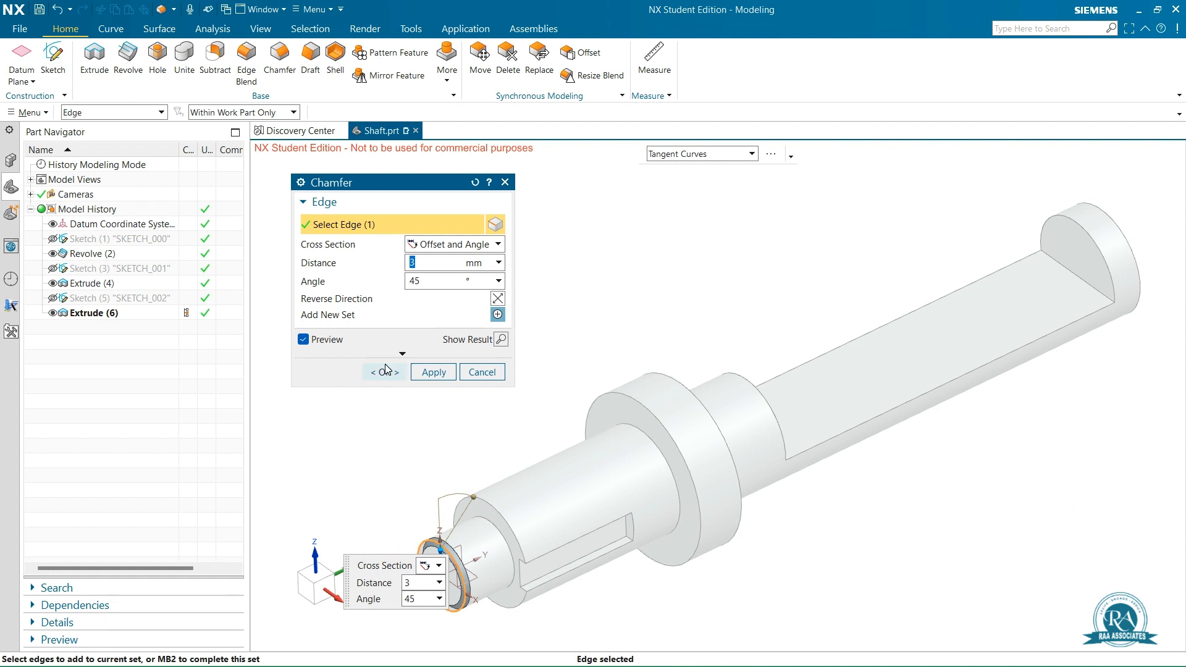
{"action": "left_click", "coordinate": [384, 372]}
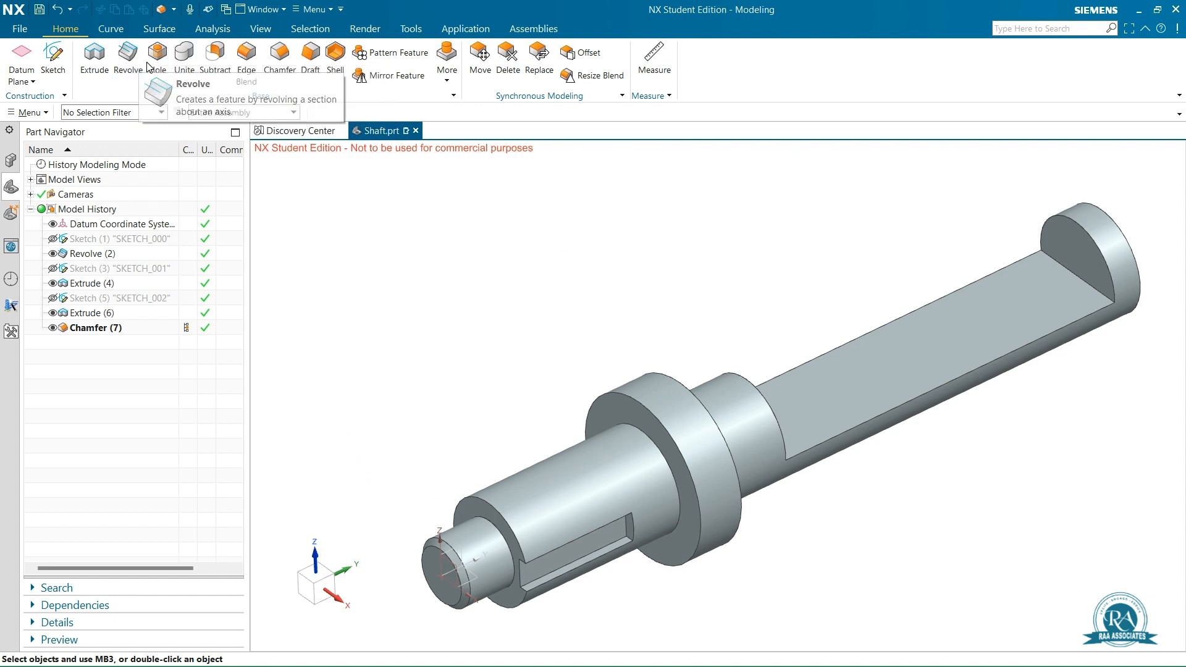
- Start a Symbolic thread on the cylindrical face of the small chamfered shaft end
{"action": "left_click", "coordinate": [1034, 31]}
{"action": "type", "text": "thread"}
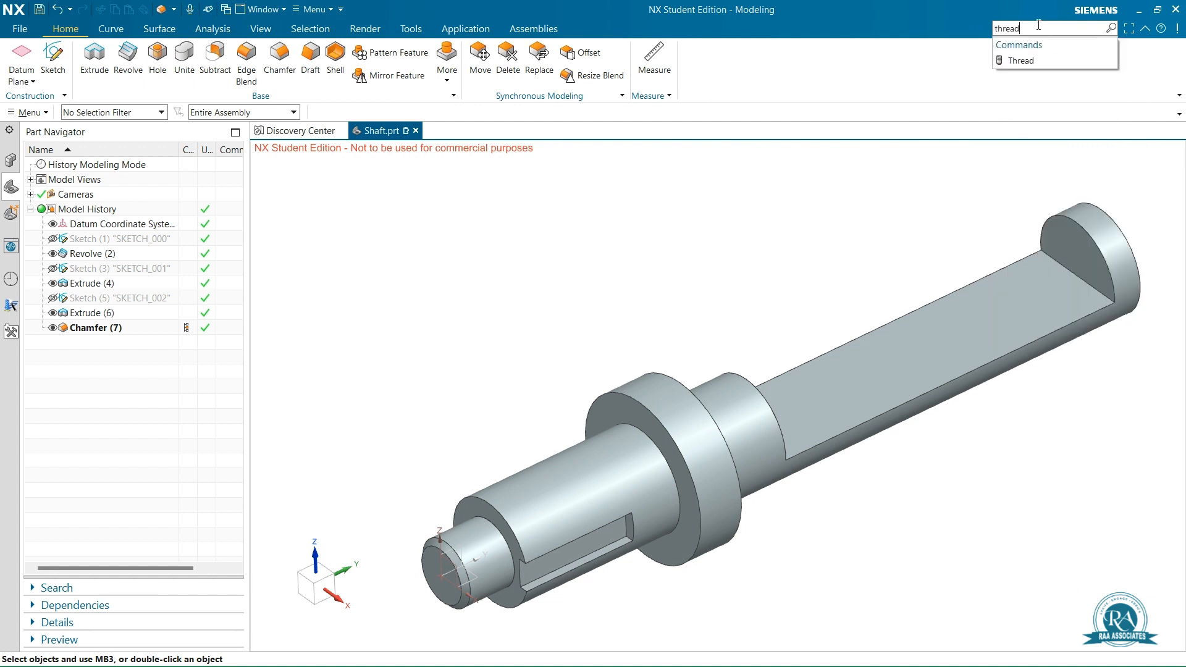
{"action": "left_click", "coordinate": [1020, 60]}
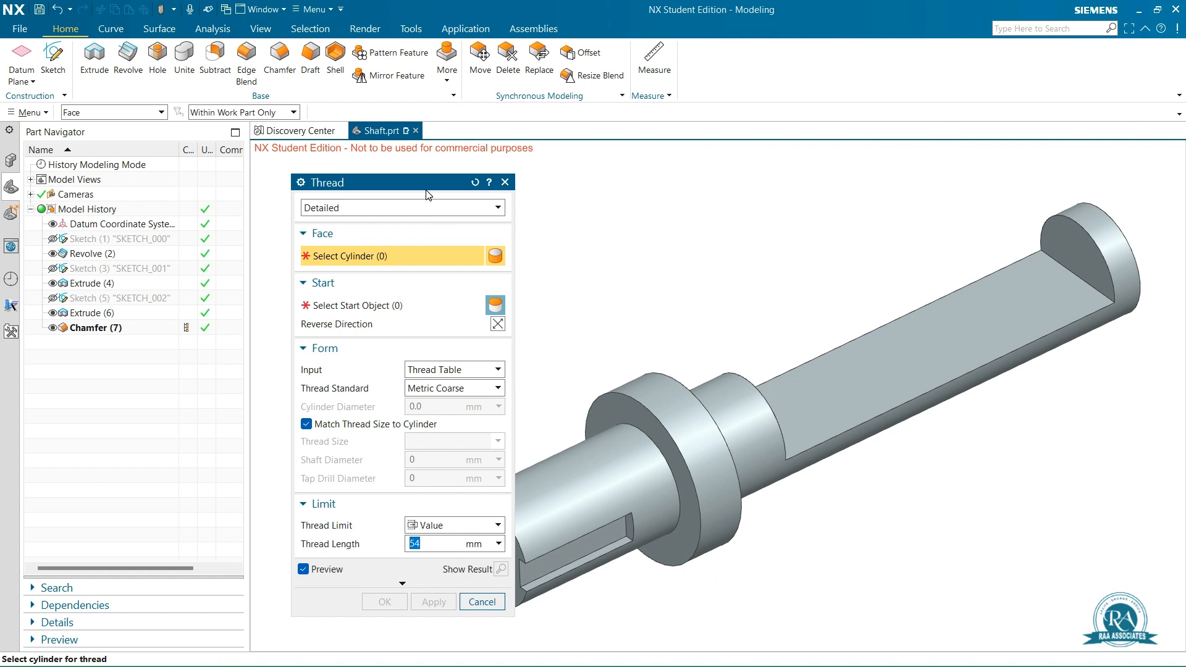
{"action": "left_click_drag", "start_coordinate": [429, 196], "coordinate": [347, 147]}
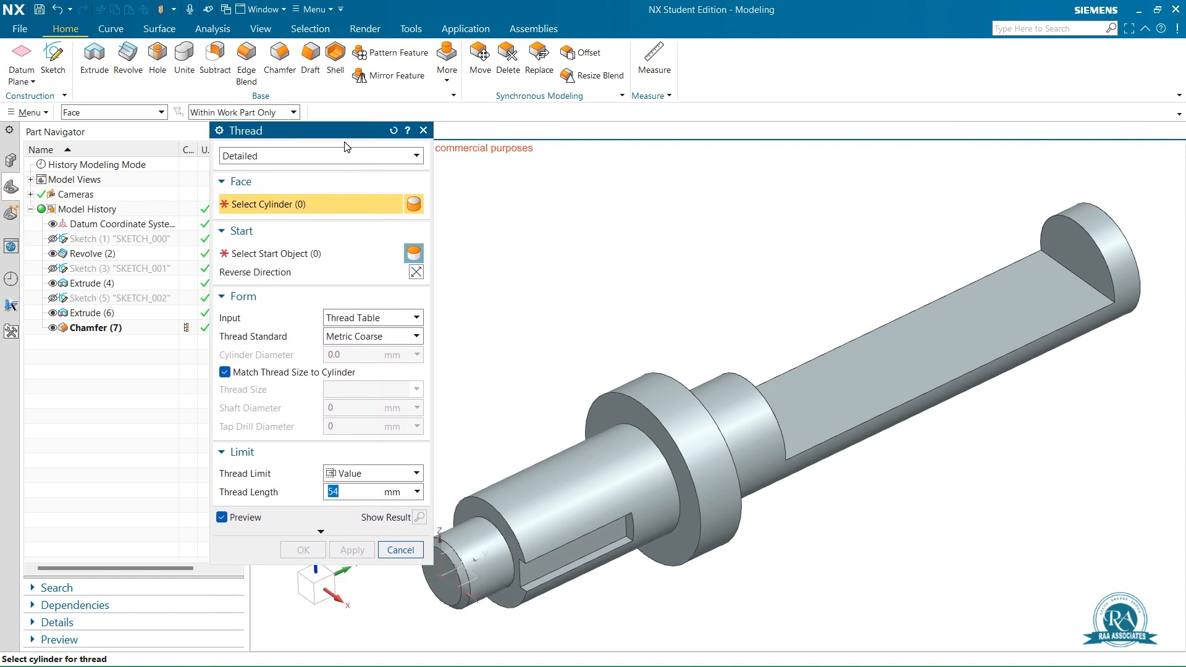
{"action": "left_click", "coordinate": [318, 159]}
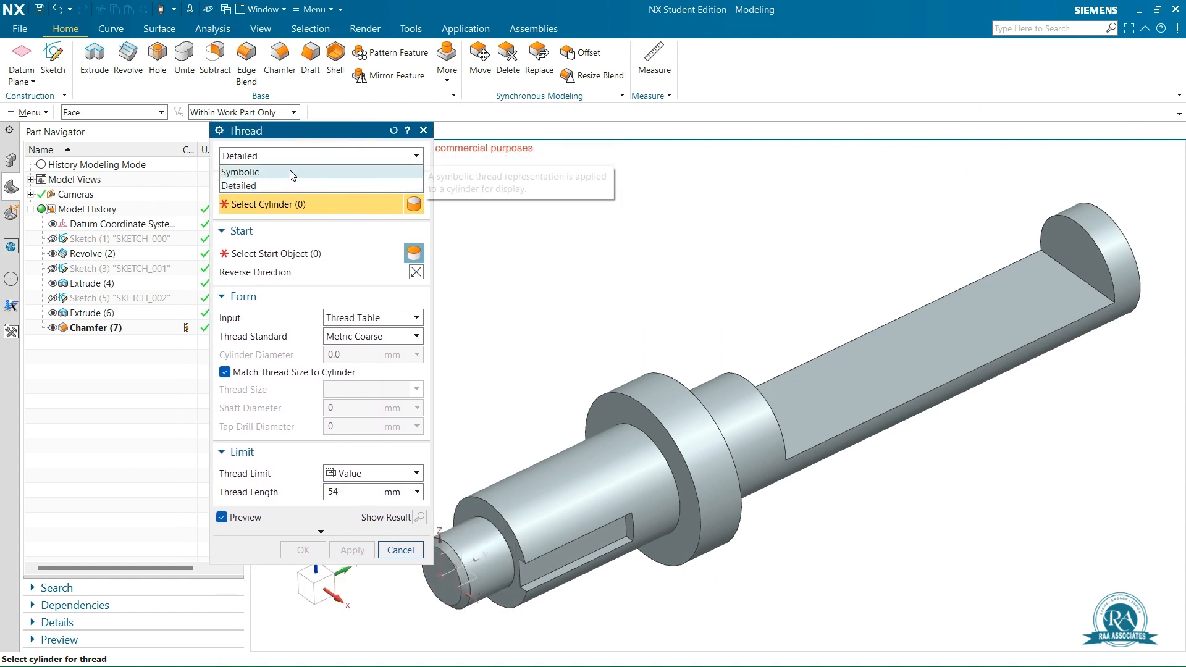
{"action": "left_click", "coordinate": [292, 173]}
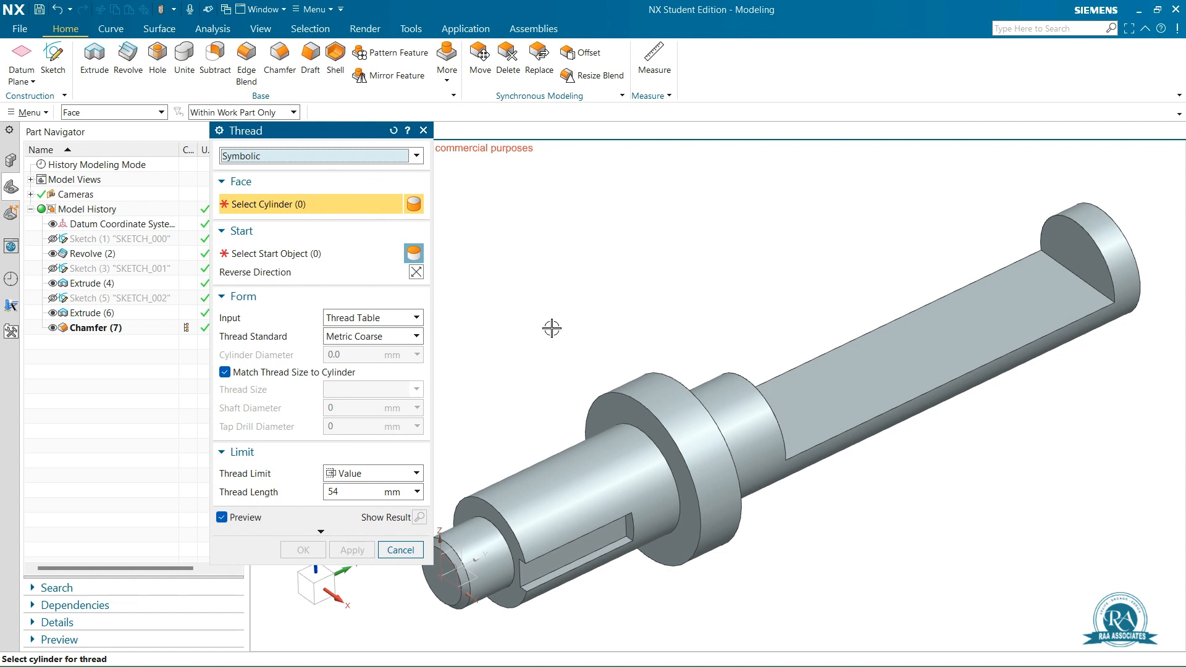
{"action": "scroll", "coordinate": [540, 361], "scroll_direction": "down", "scroll_amount": 5}
{"action": "scroll", "coordinate": [512, 383], "scroll_direction": "up", "scroll_amount": 6}
{"action": "scroll", "coordinate": [494, 395], "scroll_direction": "down", "scroll_amount": 5}
{"action": "scroll", "coordinate": [501, 419], "scroll_direction": "up", "scroll_amount": 3}
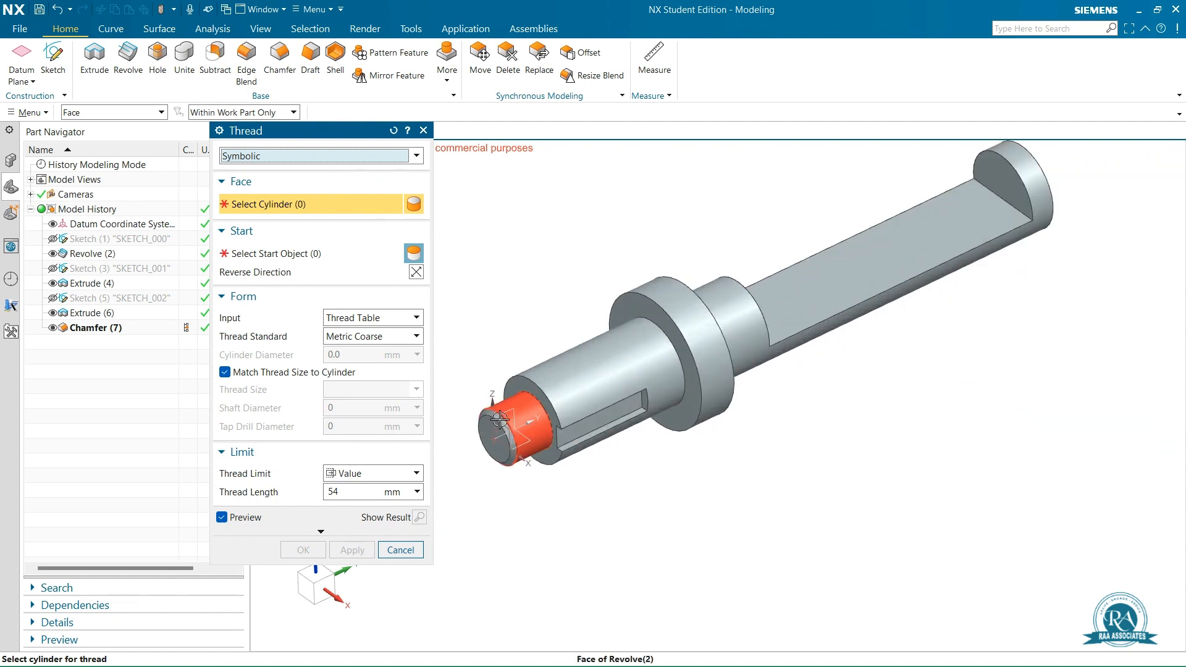
{"action": "left_click", "coordinate": [501, 419]}
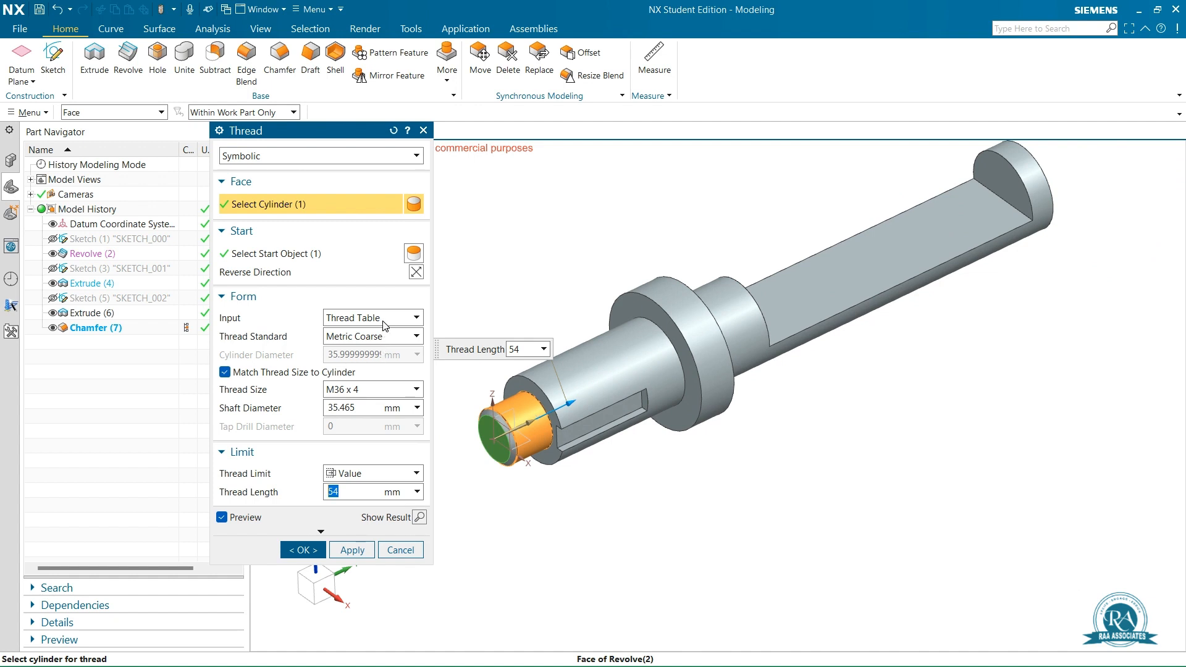
- Choose the Metric Fine thread standard and switch the thread input to Manual
{"action": "left_click", "coordinate": [382, 390]}
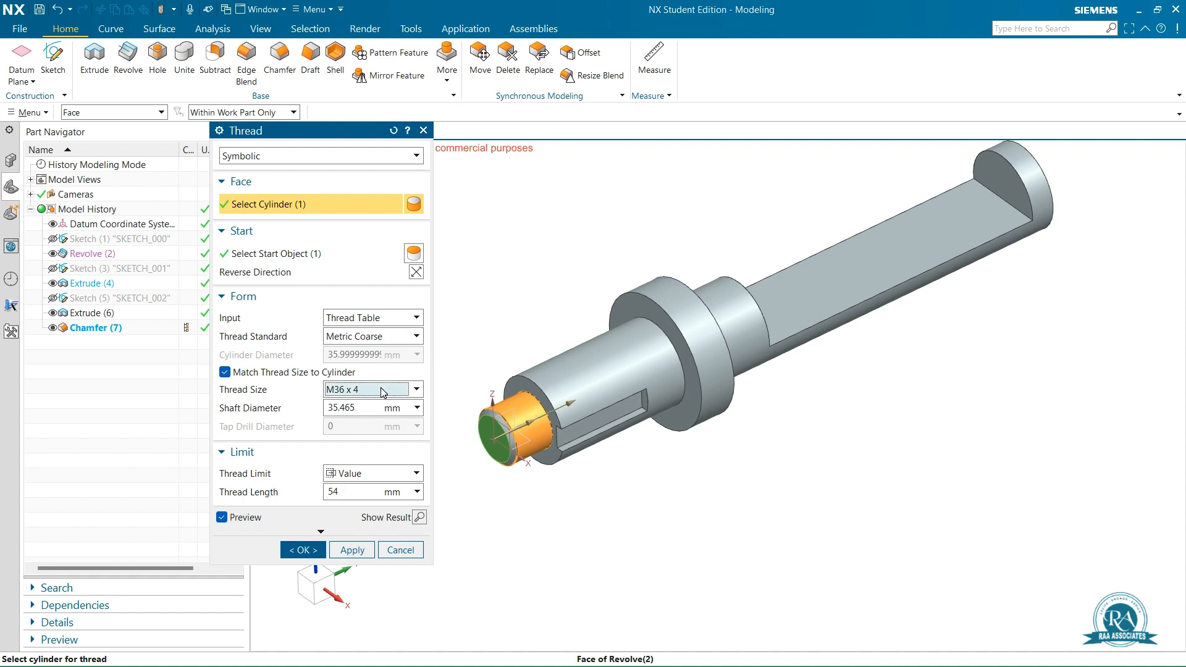
{"action": "left_click", "coordinate": [392, 338]}
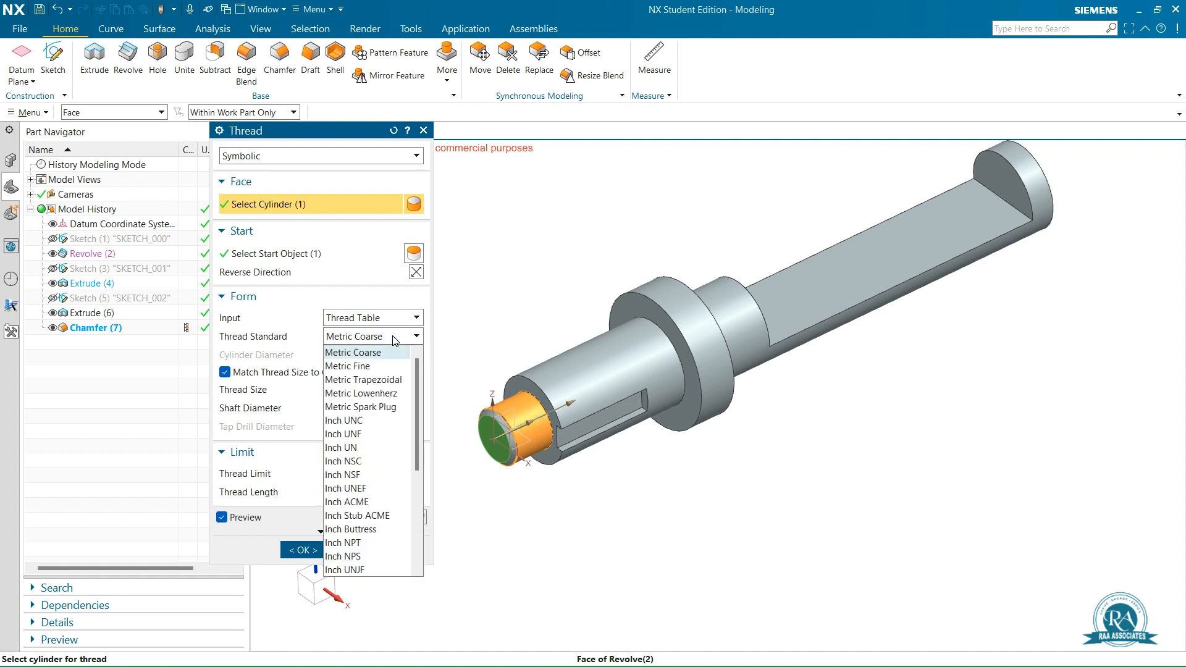
{"action": "left_click", "coordinate": [378, 367]}
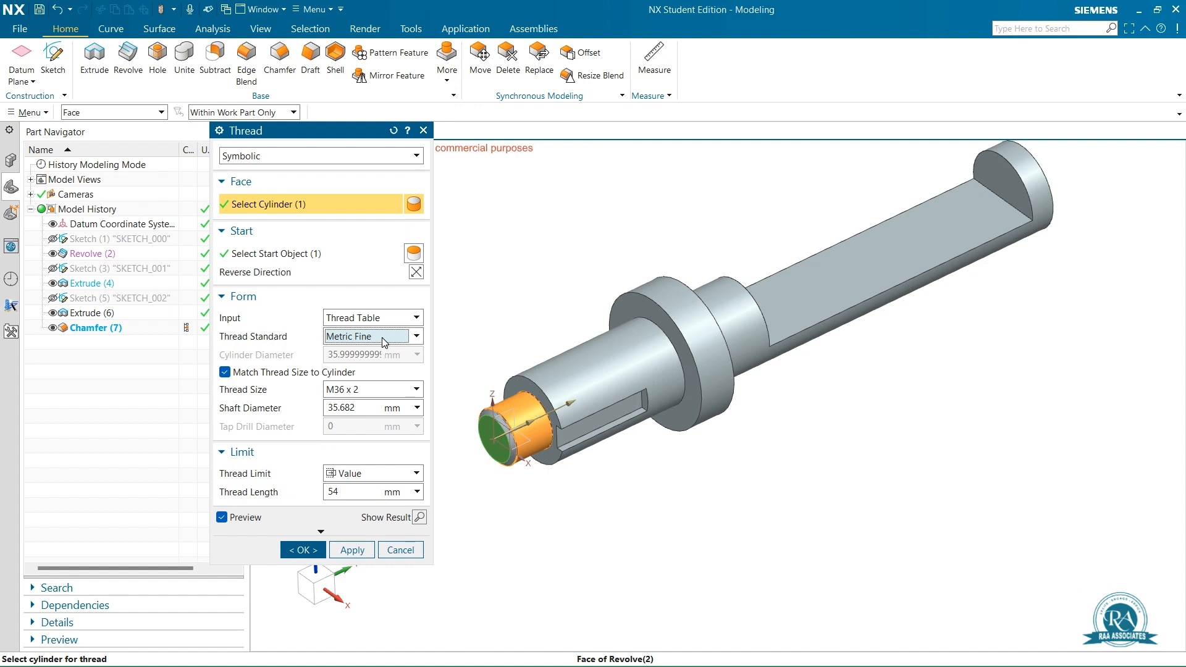
{"action": "left_click", "coordinate": [375, 390]}
{"action": "left_click", "coordinate": [375, 390]}
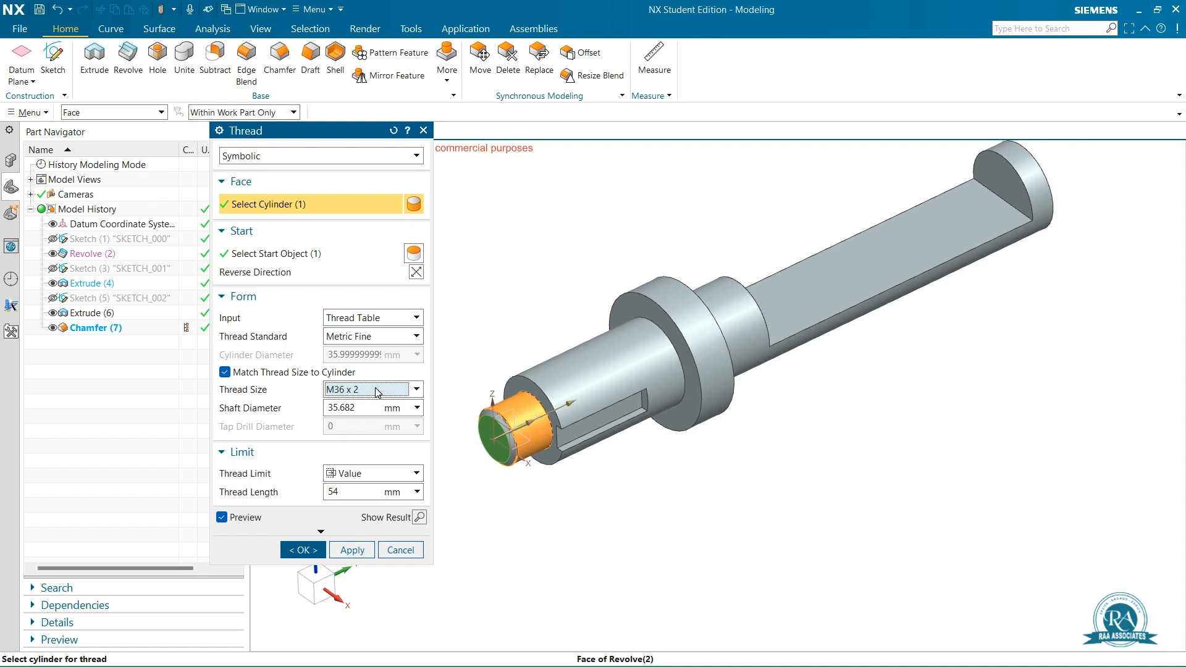
{"action": "left_click", "coordinate": [386, 319]}
{"action": "left_click", "coordinate": [375, 342]}
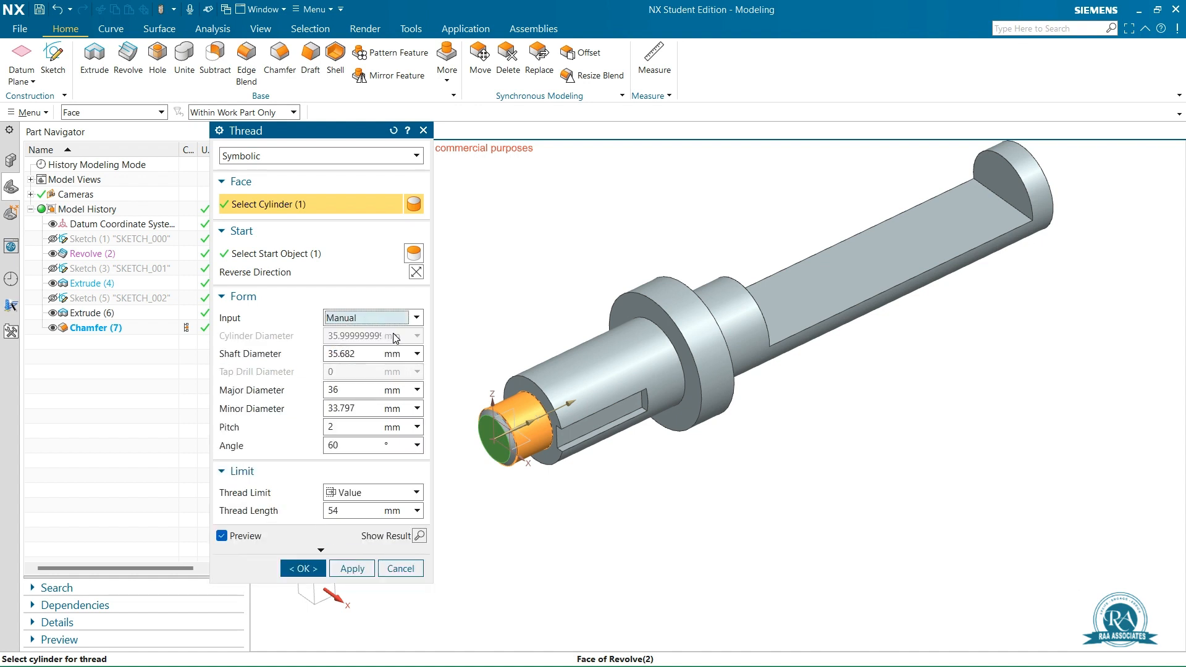
- Set the thread pitch to 3 mm and the thread length to 28.9 mm, and create the thread
{"action": "left_click", "coordinate": [340, 428]}
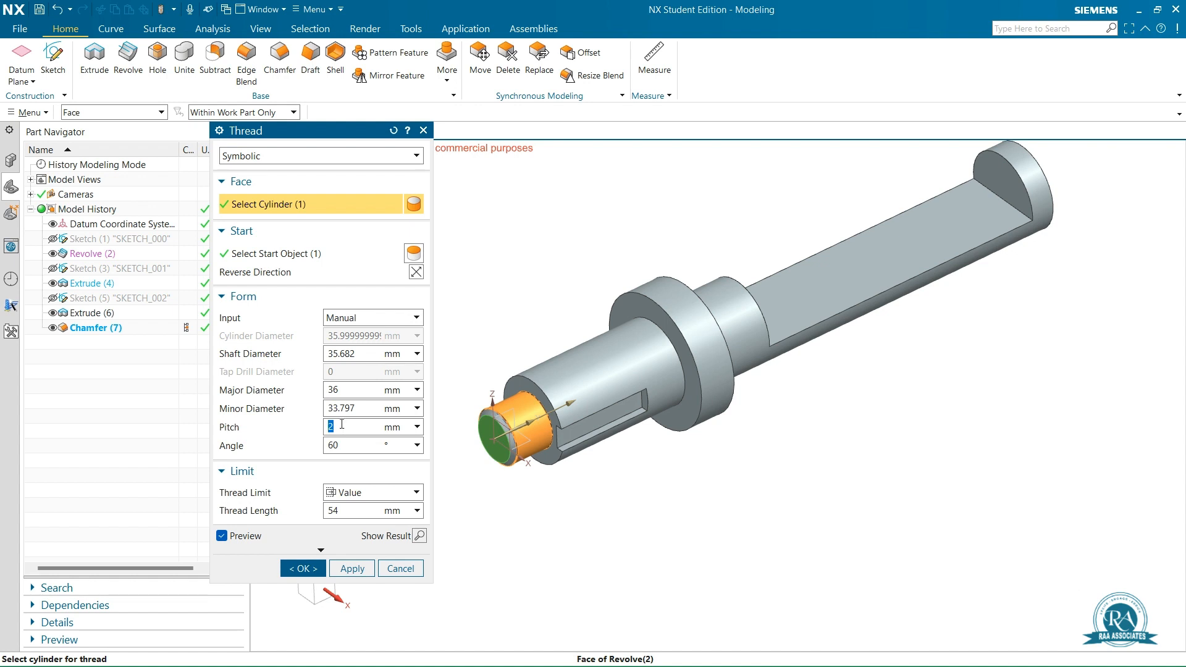
{"action": "left_click", "coordinate": [358, 511]}
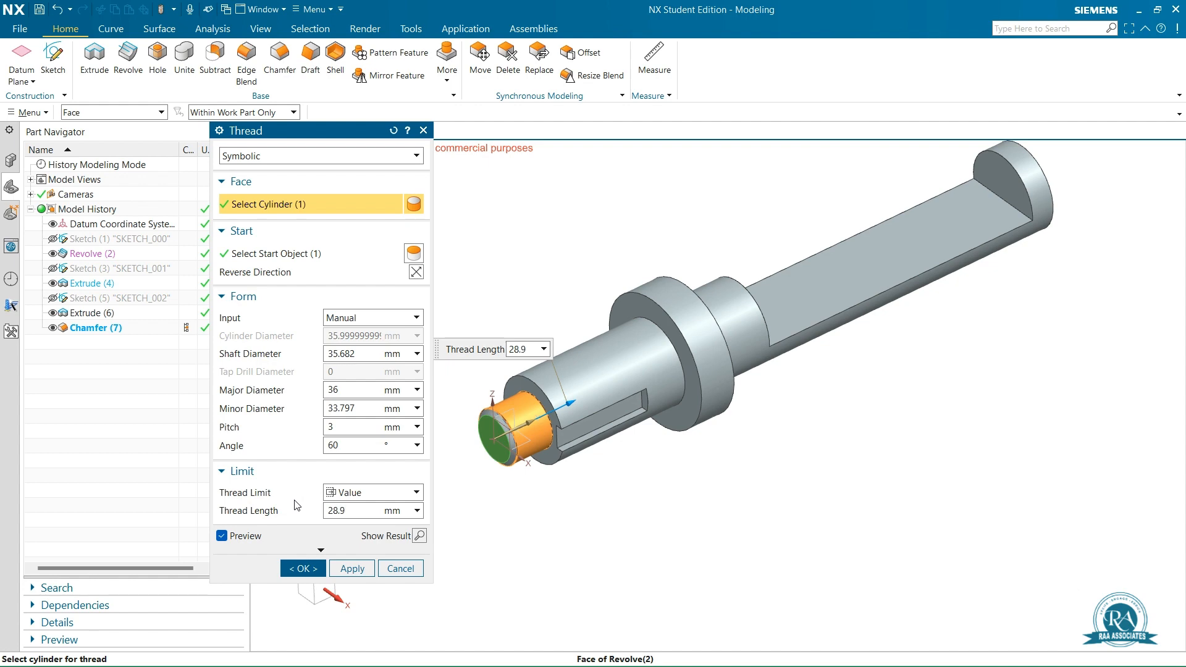
{"action": "key", "text": "Return"}
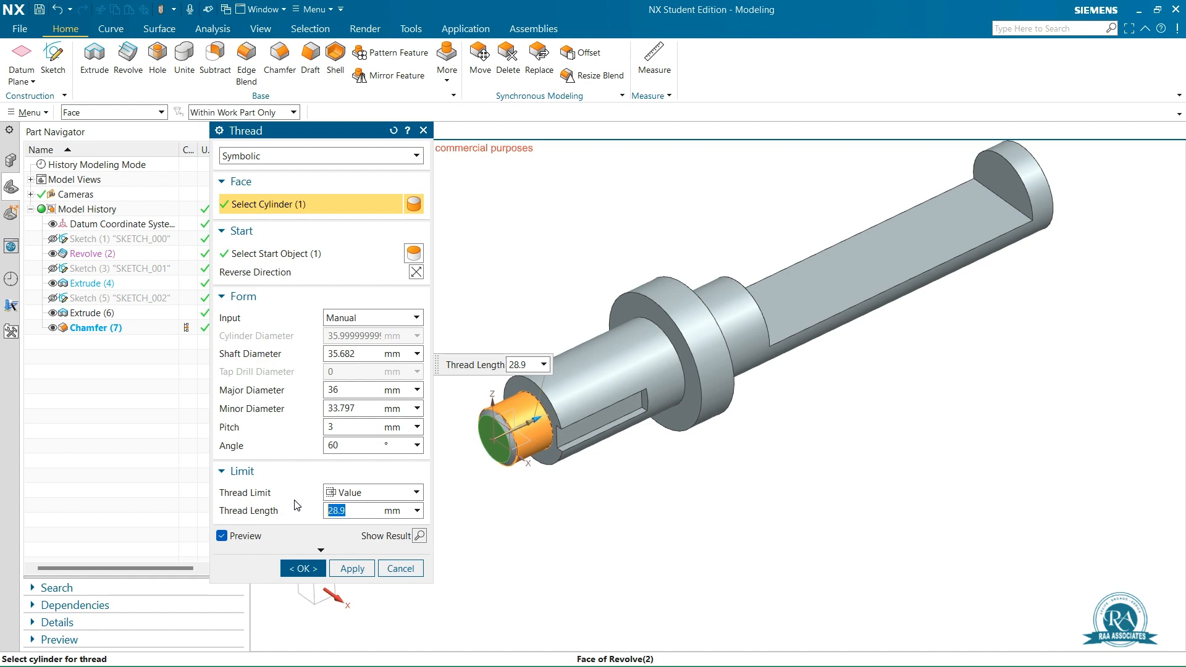
{"action": "left_click", "coordinate": [302, 569]}
- Examine the threaded and chamfered shaft end up close, and fit the whole shaft in view
{"action": "scroll", "coordinate": [498, 430], "scroll_direction": "up", "scroll_amount": 5}
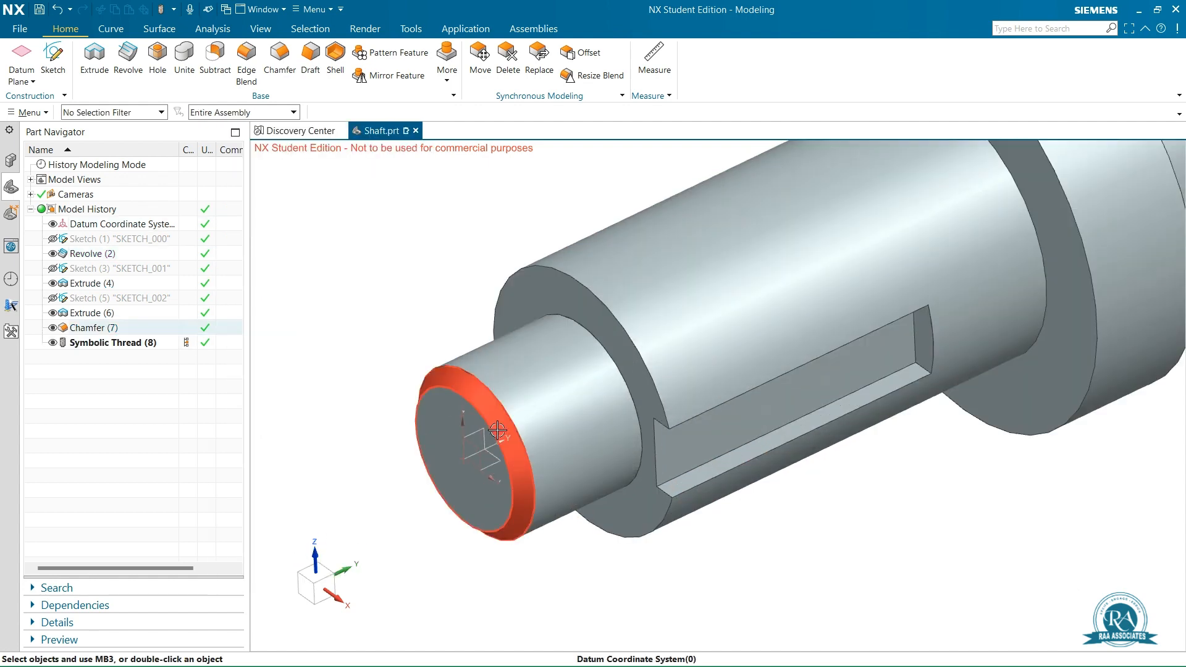
{"action": "scroll", "coordinate": [498, 429], "scroll_direction": "up", "scroll_amount": 4}
{"action": "scroll", "coordinate": [587, 346], "scroll_direction": "down", "scroll_amount": 6}
{"action": "middle_click_drag", "start_coordinate": [588, 442], "coordinate": [666, 400]}
{"action": "scroll", "coordinate": [1051, 229], "scroll_direction": "up", "scroll_amount": 5}
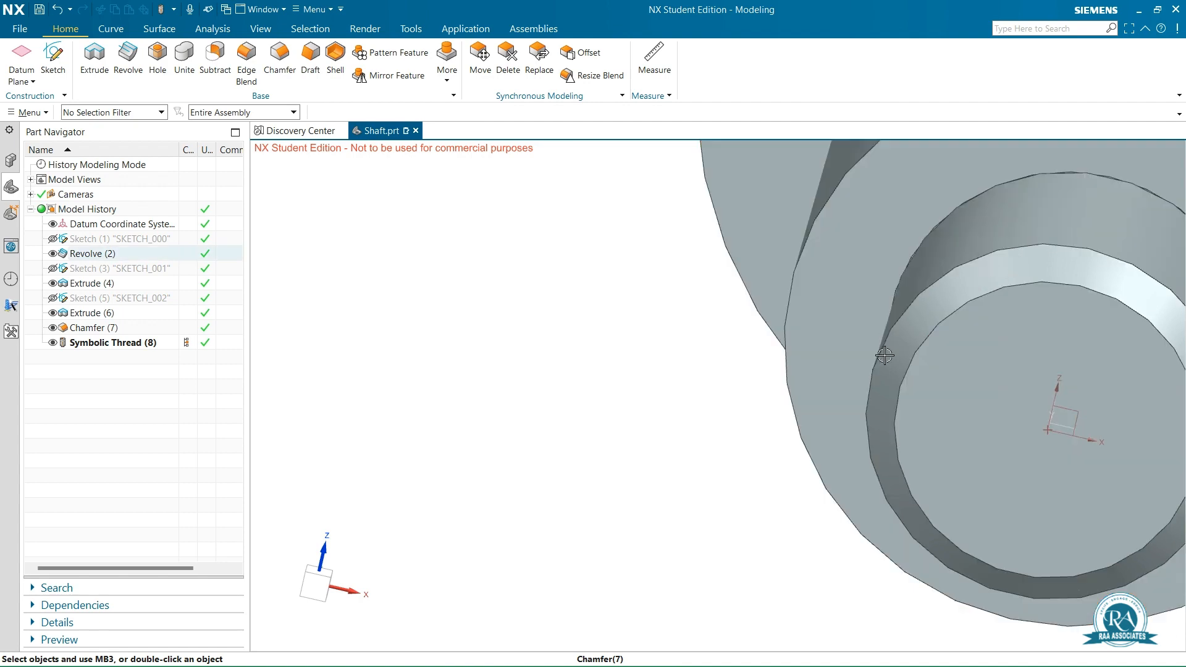
{"action": "scroll", "coordinate": [886, 361], "scroll_direction": "down", "scroll_amount": 5}
{"action": "right_click", "coordinate": [891, 394]}
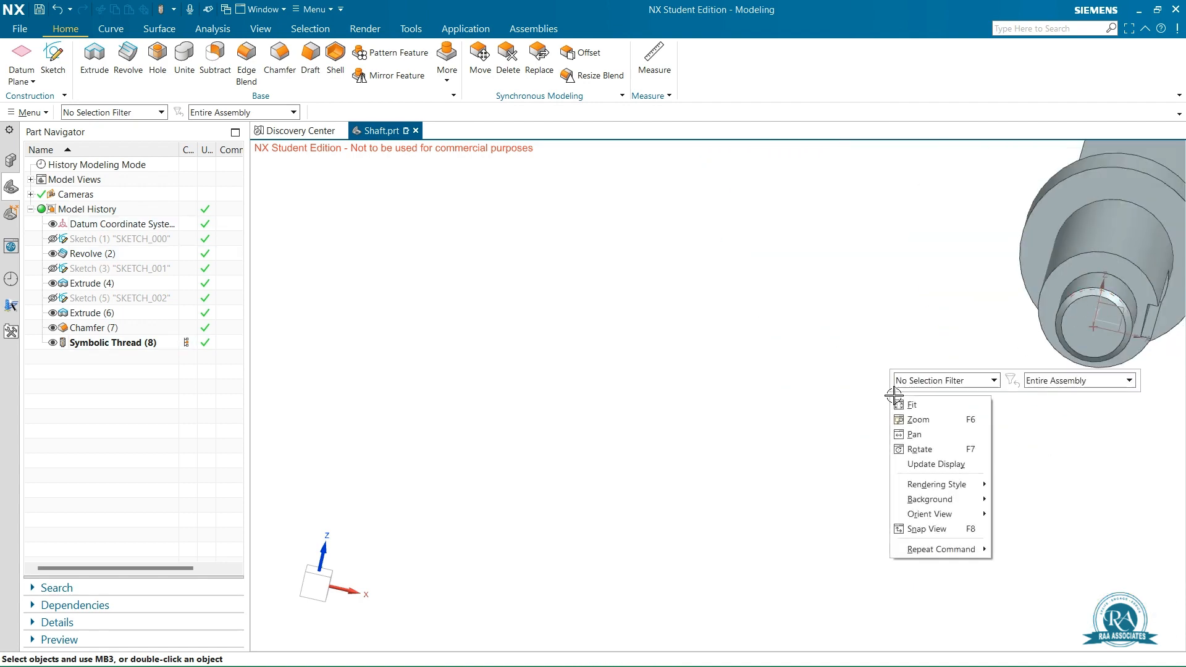
{"action": "left_click", "coordinate": [933, 407]}
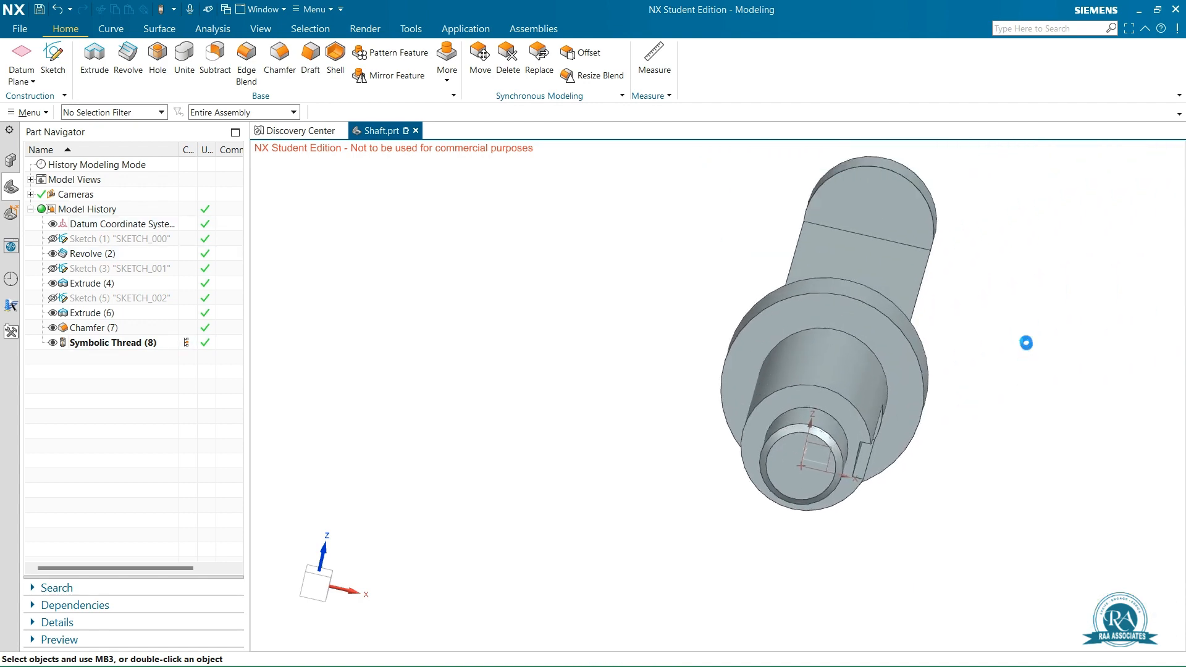
- Set up a Simple hole with a custom diameter of 12 mm
{"action": "middle_click_drag", "start_coordinate": [1027, 339], "coordinate": [772, 358]}
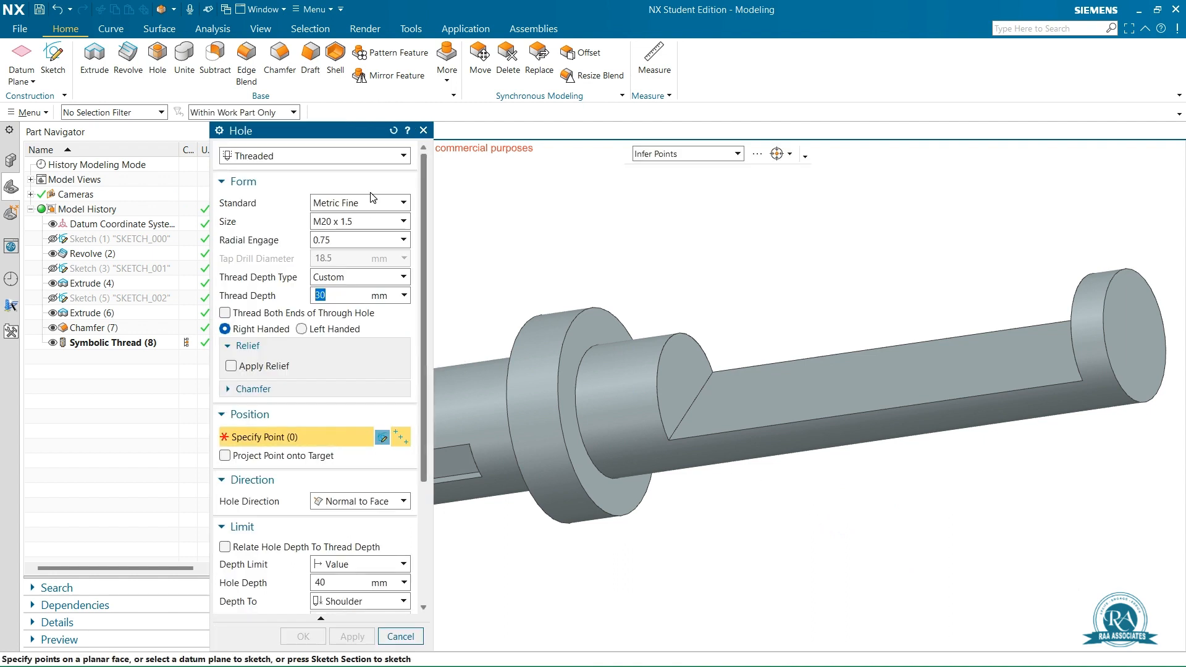
{"action": "left_click", "coordinate": [338, 157]}
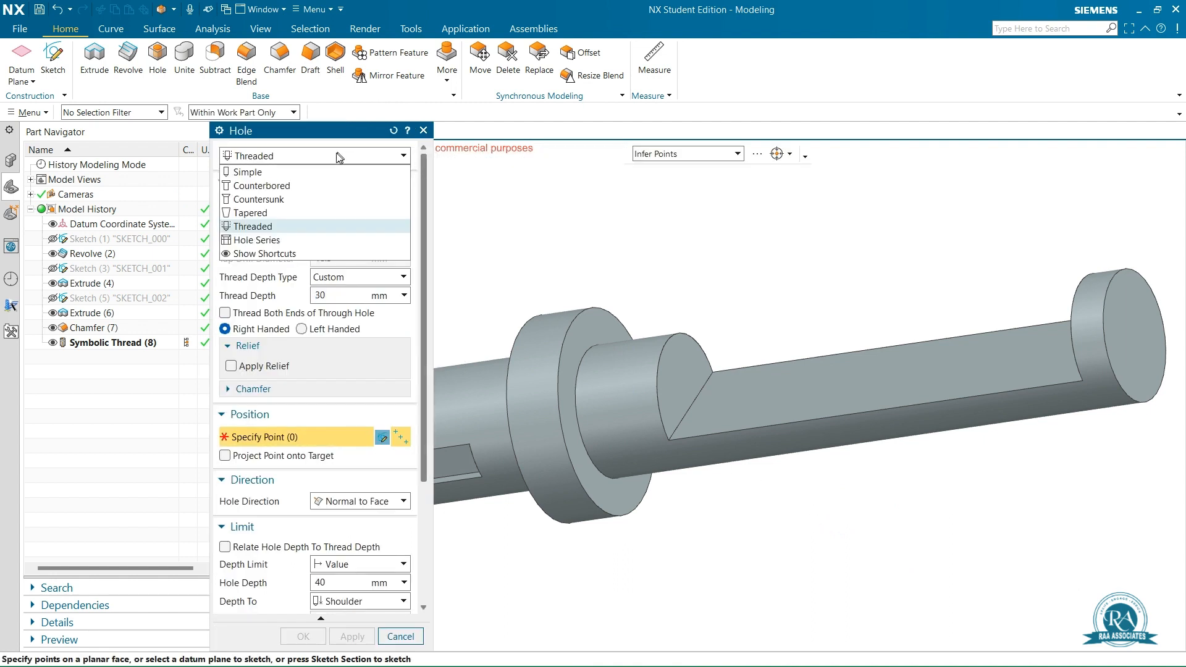
{"action": "left_click", "coordinate": [301, 174]}
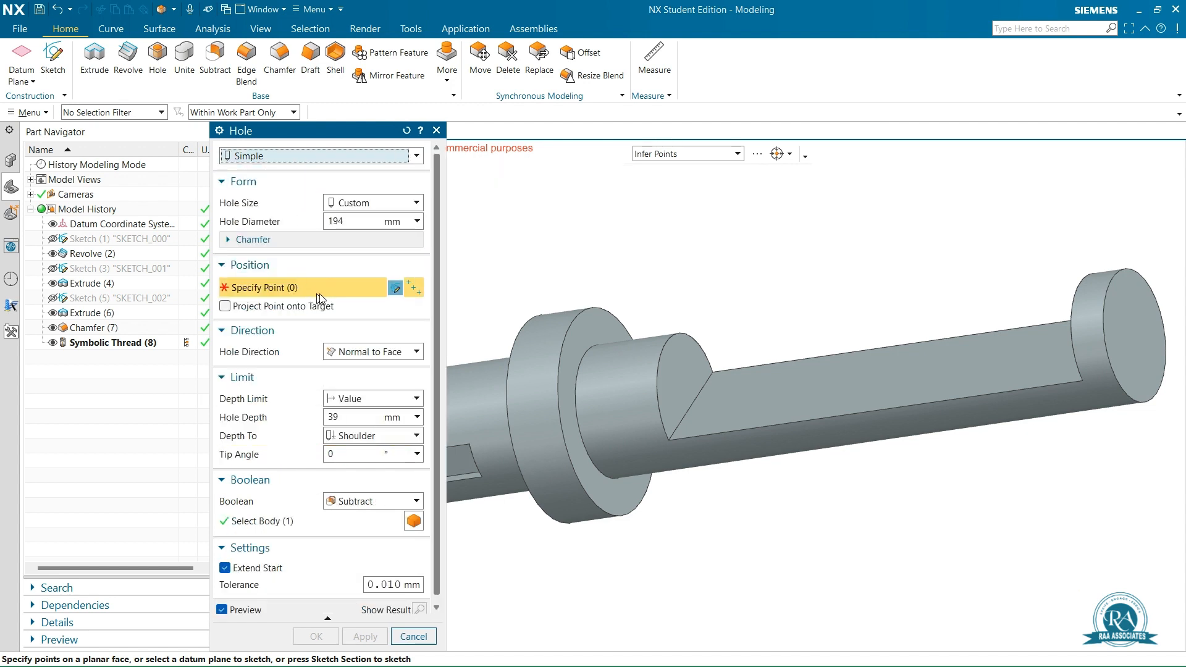
{"action": "left_click", "coordinate": [363, 220]}
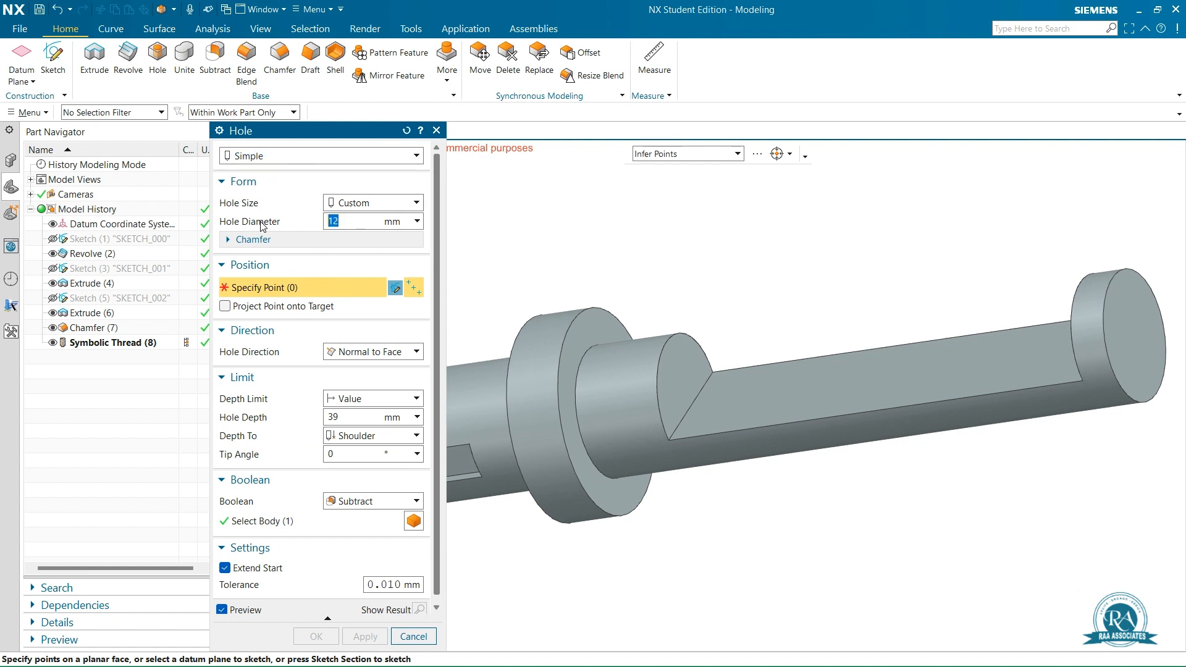
- Create the hole's position sketch on the long flat face of the shaft and leave the point command
{"action": "left_click", "coordinate": [395, 288]}
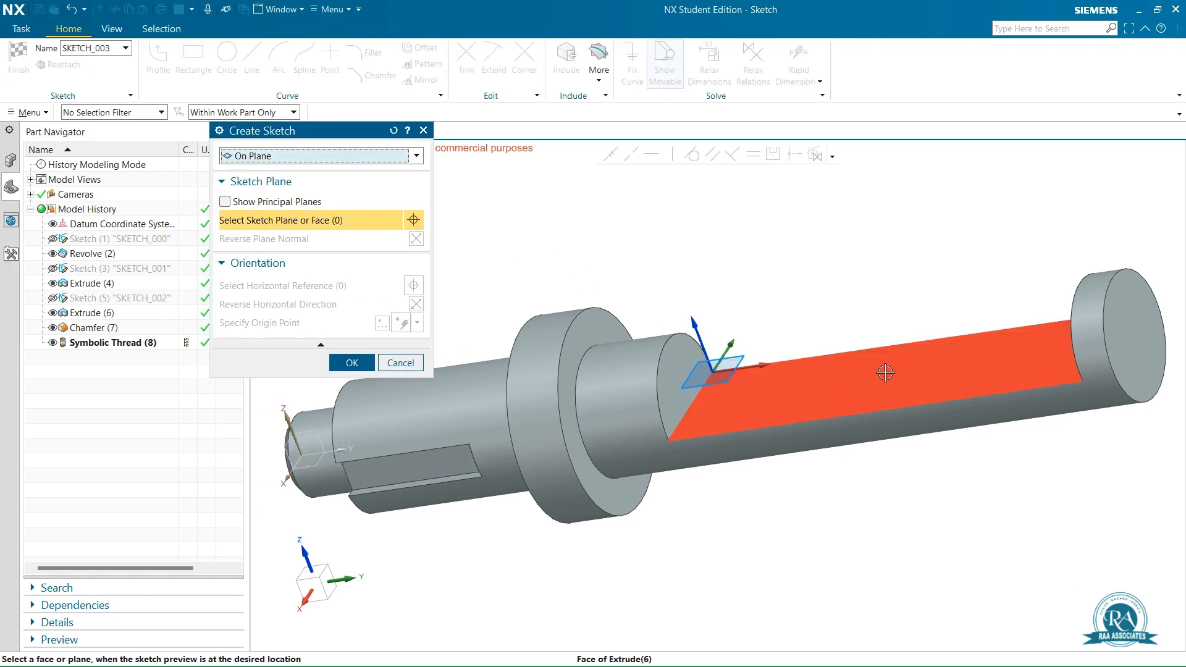
{"action": "middle_click_drag", "start_coordinate": [862, 220], "coordinate": [859, 272]}
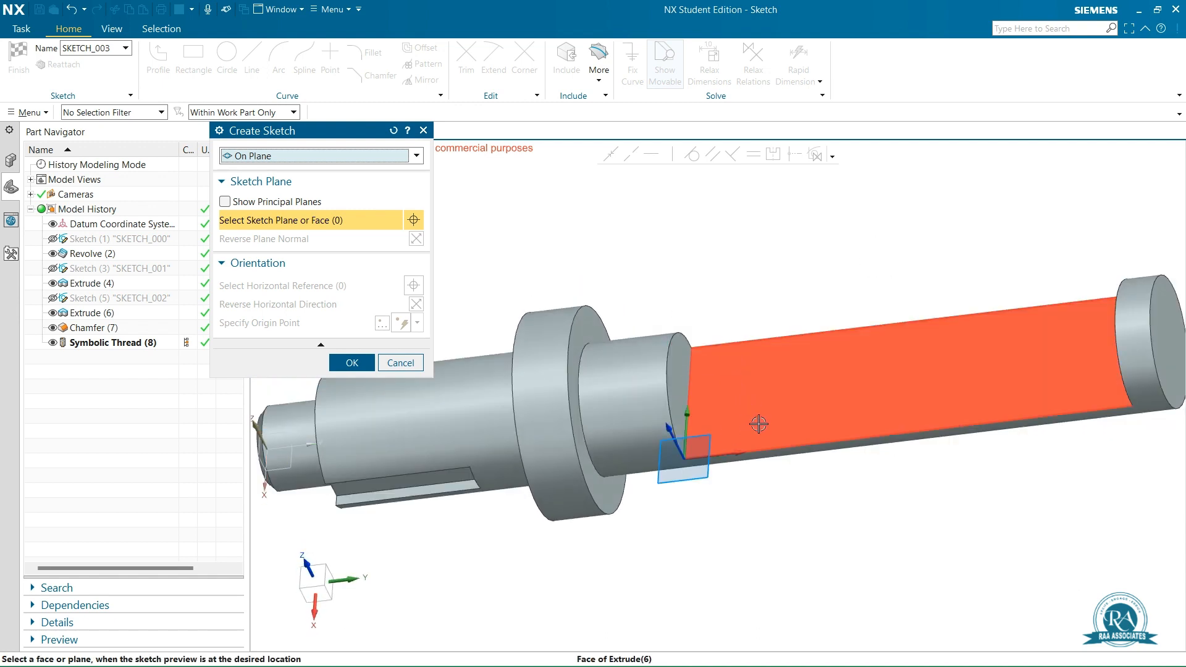
{"action": "left_click", "coordinate": [760, 419]}
{"action": "left_click", "coordinate": [352, 363]}
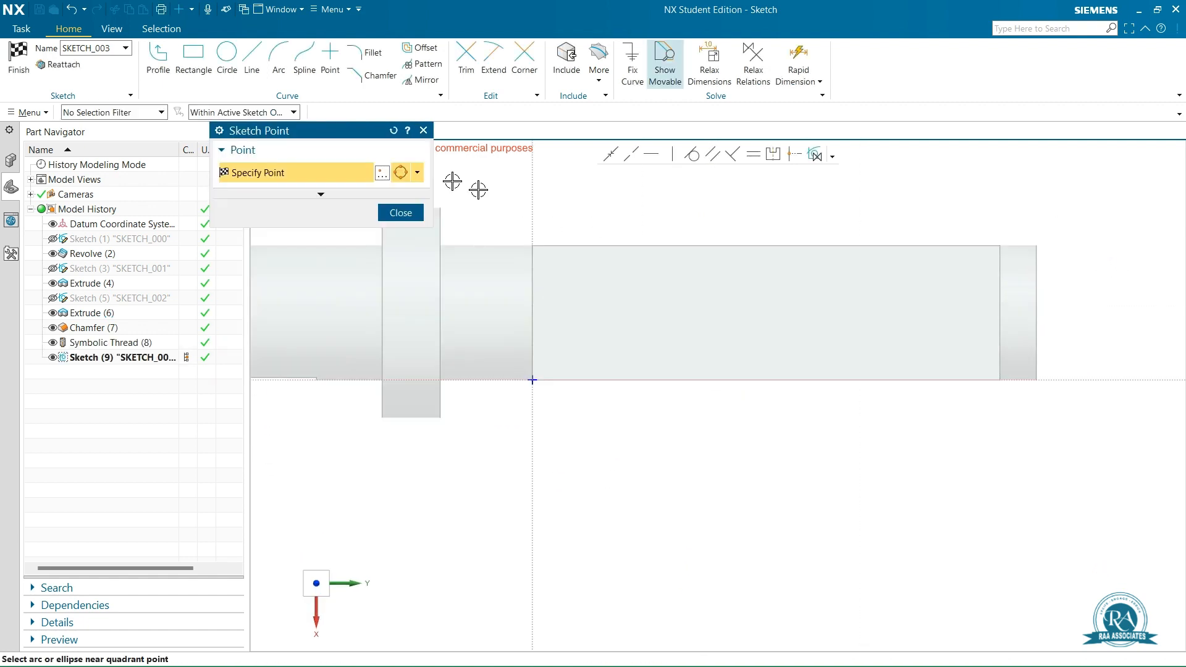
{"action": "left_click", "coordinate": [424, 130]}
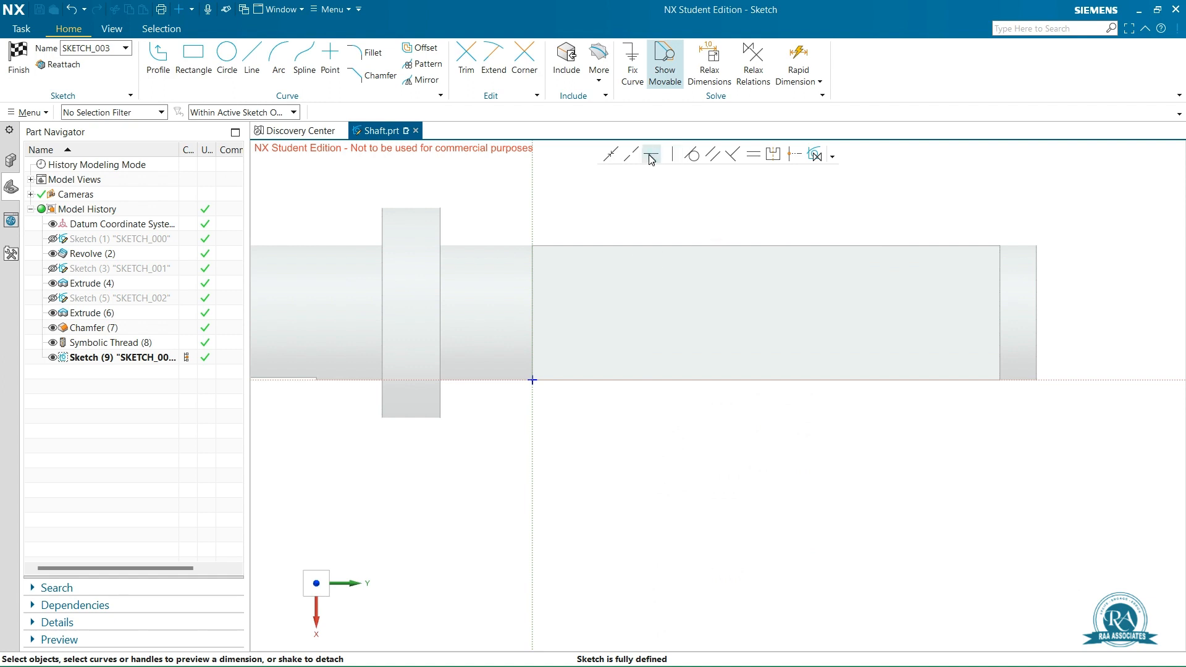
- Sketch a horizontal line along the middle of the flat, extending past both of its ends, and convert it to reference
{"action": "left_click", "coordinate": [251, 59]}
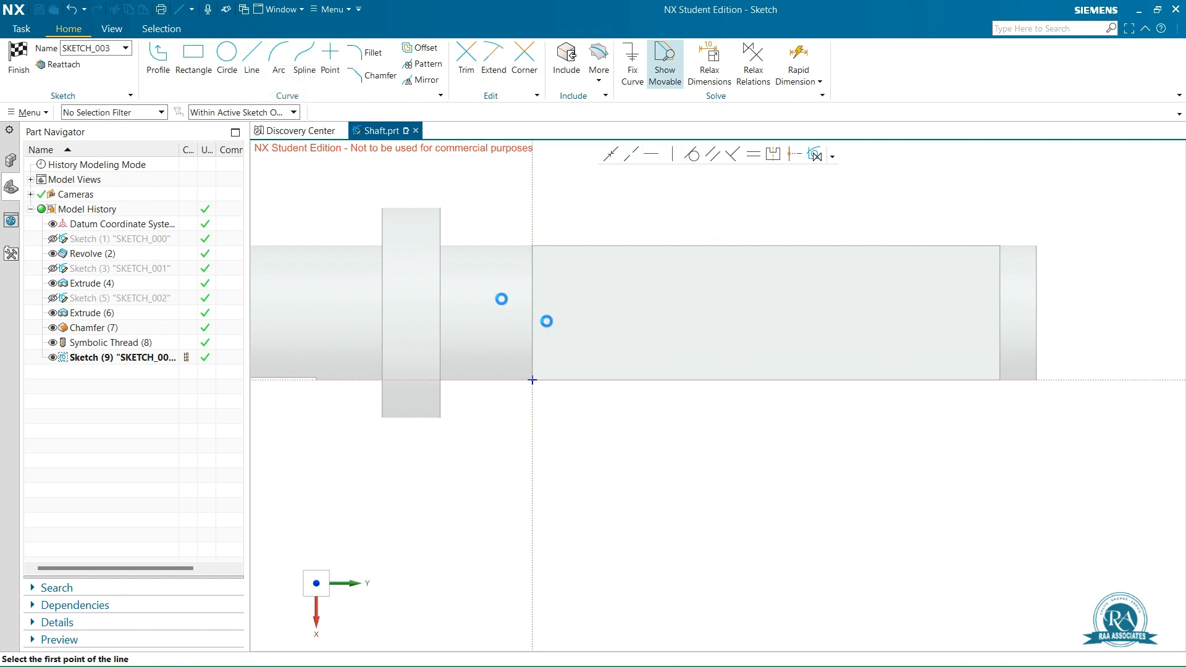
{"action": "left_click", "coordinate": [498, 312]}
{"action": "left_click", "coordinate": [1074, 312]}
{"action": "key", "text": "Escape"}
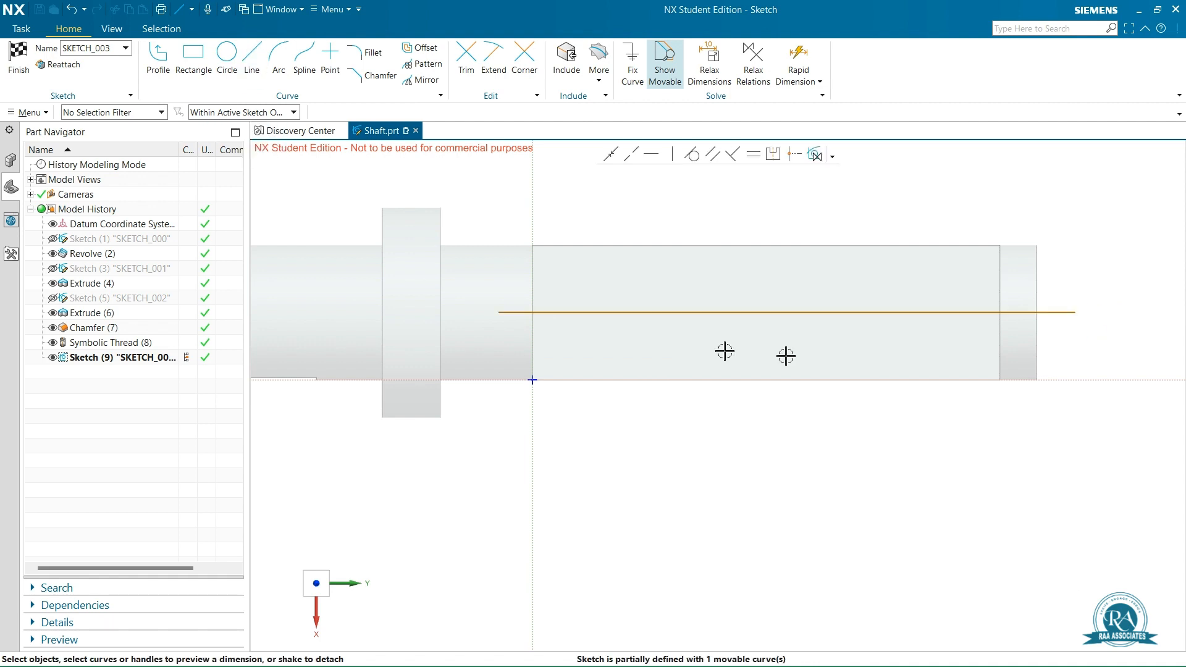
{"action": "right_click", "coordinate": [686, 312]}
{"action": "left_click", "coordinate": [755, 296]}
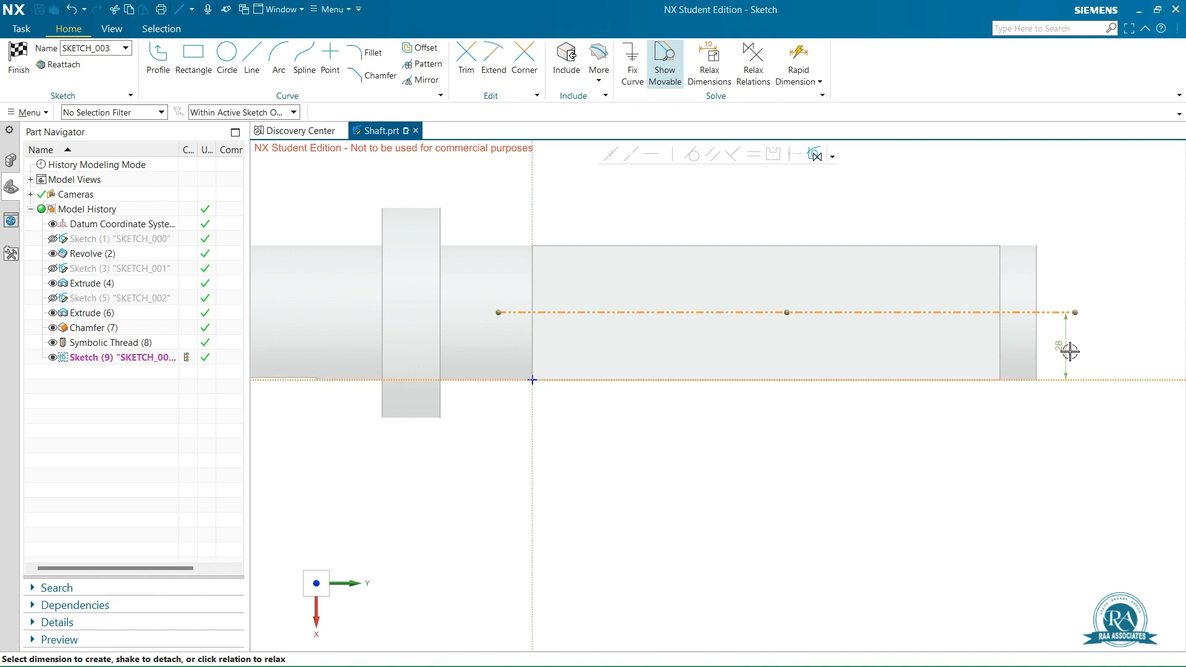
- Dimension the reference line 28 mm from the sketch's horizontal axis
{"action": "left_click", "coordinate": [1075, 349]}
{"action": "double_click", "coordinate": [1075, 350]}
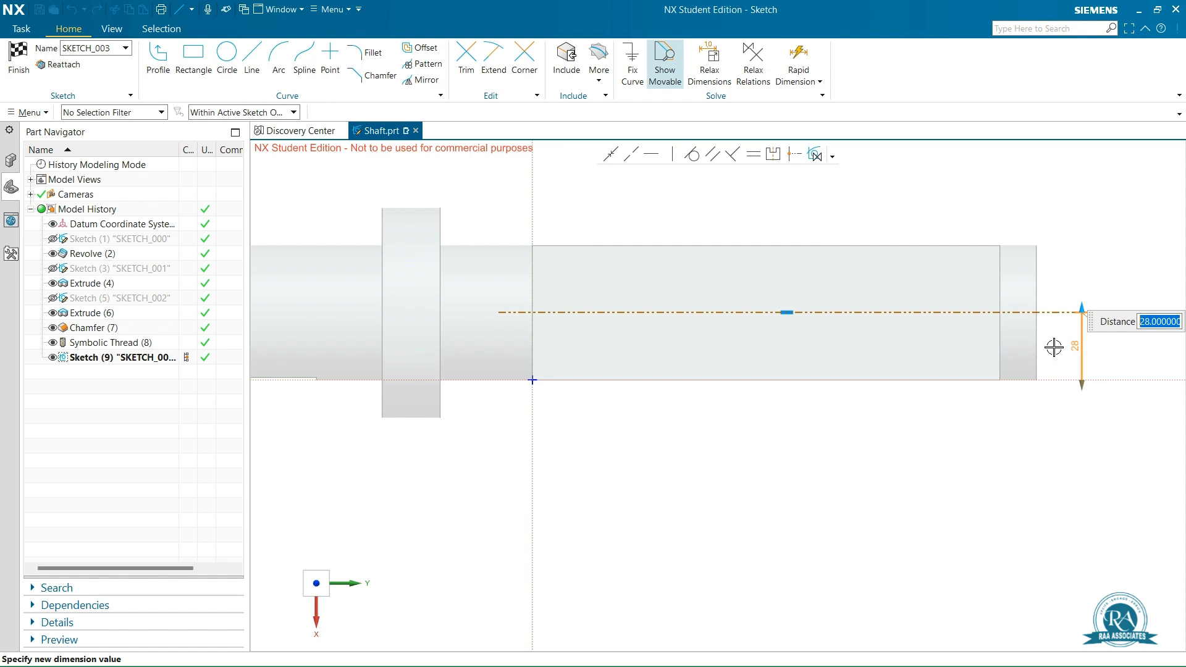
{"action": "type", "text": "28"}
{"action": "key", "text": "Return"}
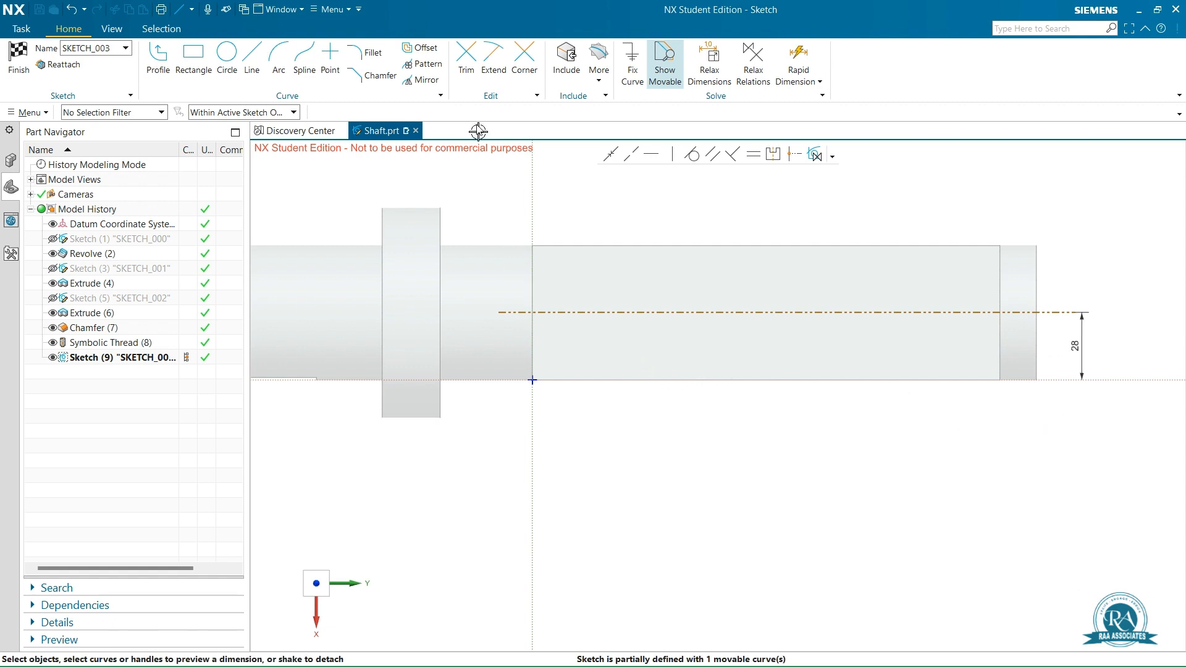
- Place two sketch points by cursor location along the horizontal reference line, one near each end of the flat
{"action": "left_click", "coordinate": [330, 56]}
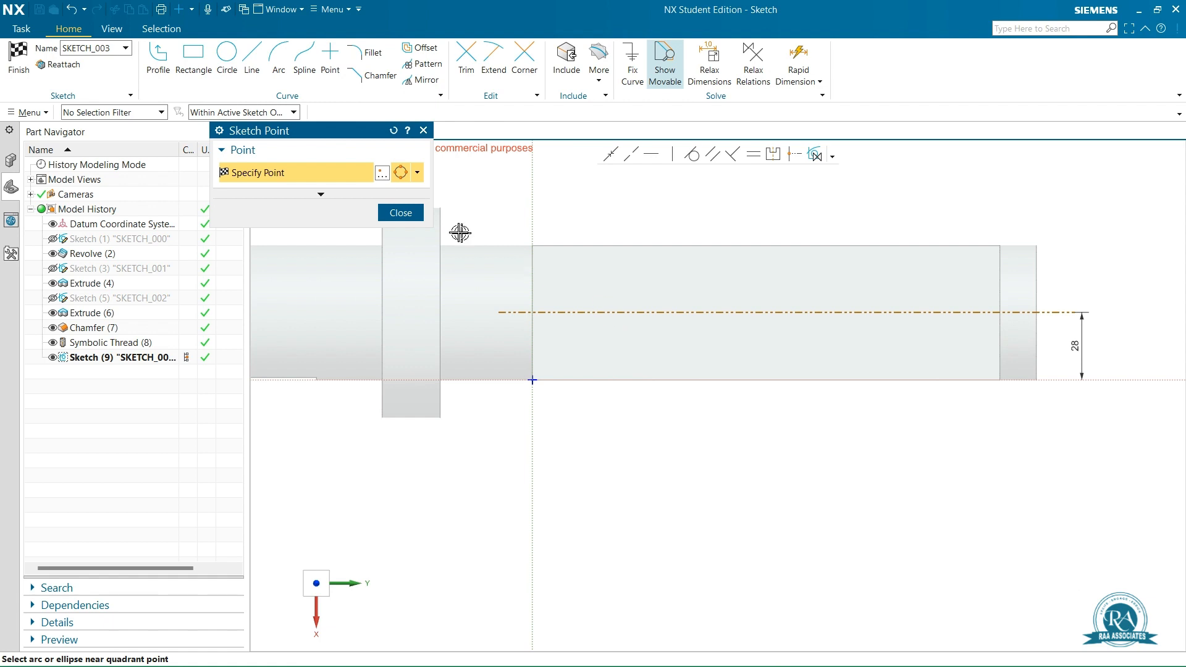
{"action": "left_click", "coordinate": [417, 173]}
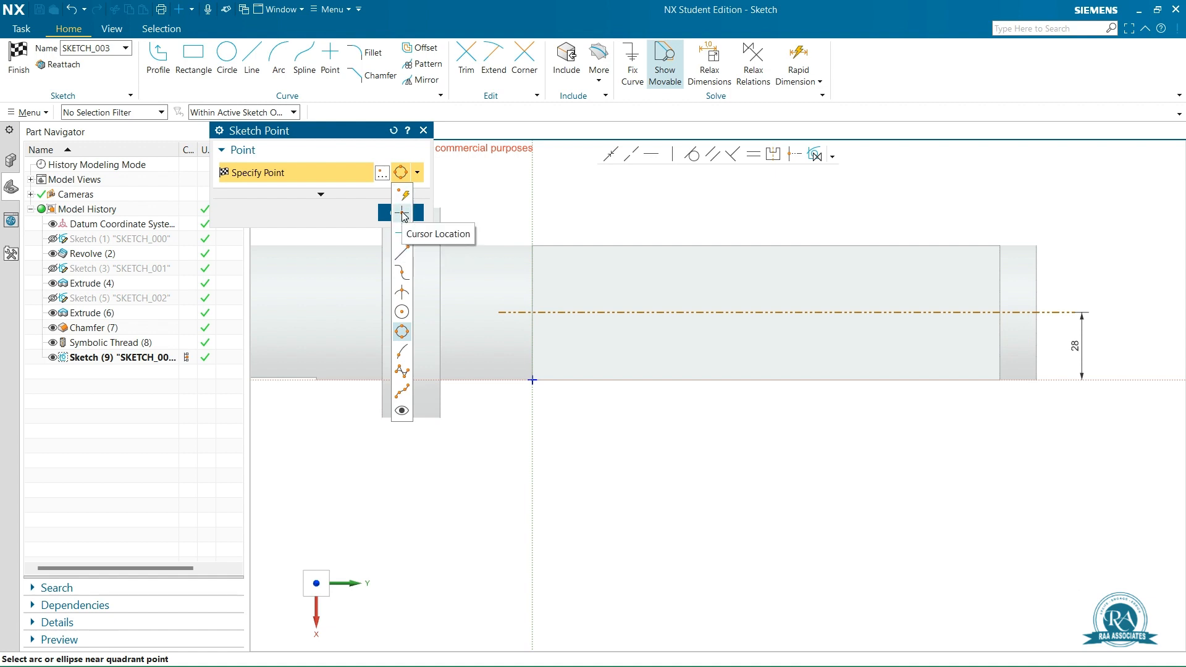
{"action": "left_click", "coordinate": [402, 213]}
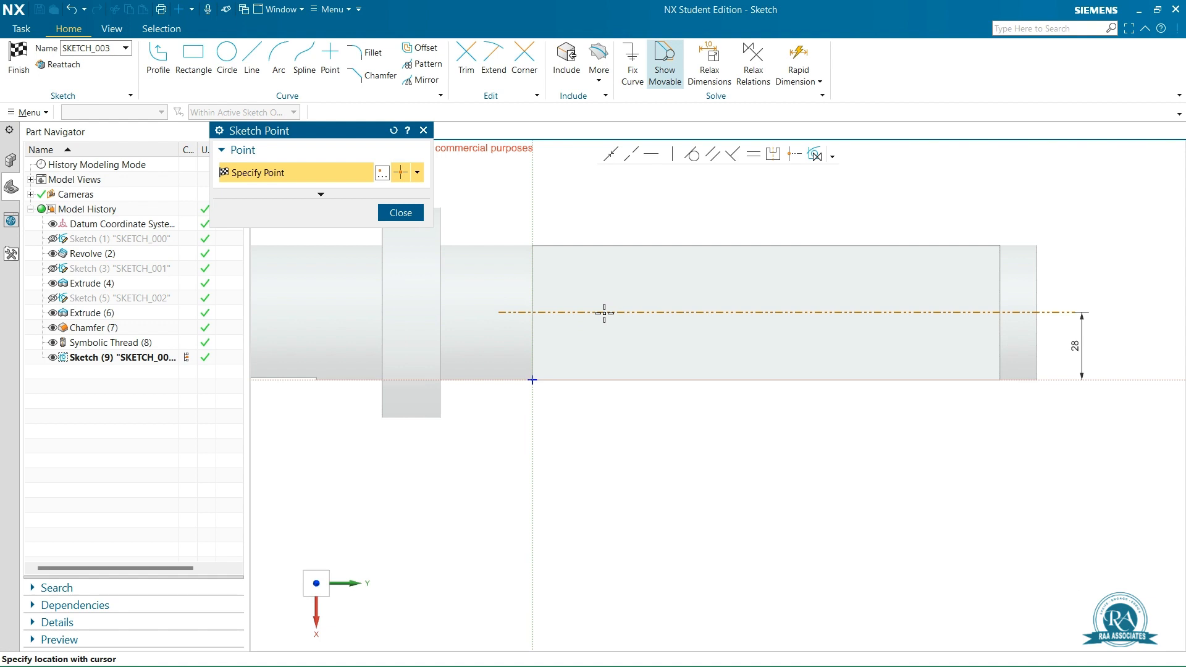
{"action": "left_click", "coordinate": [604, 312]}
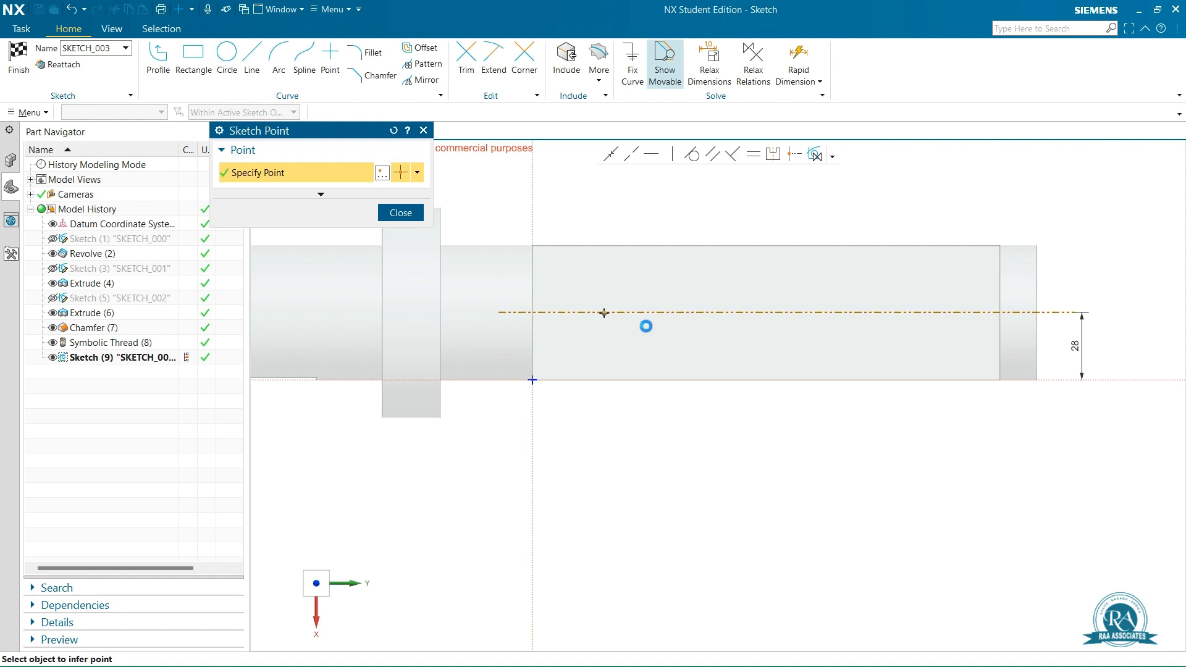
{"action": "left_click", "coordinate": [881, 313]}
{"action": "left_click", "coordinate": [401, 213]}
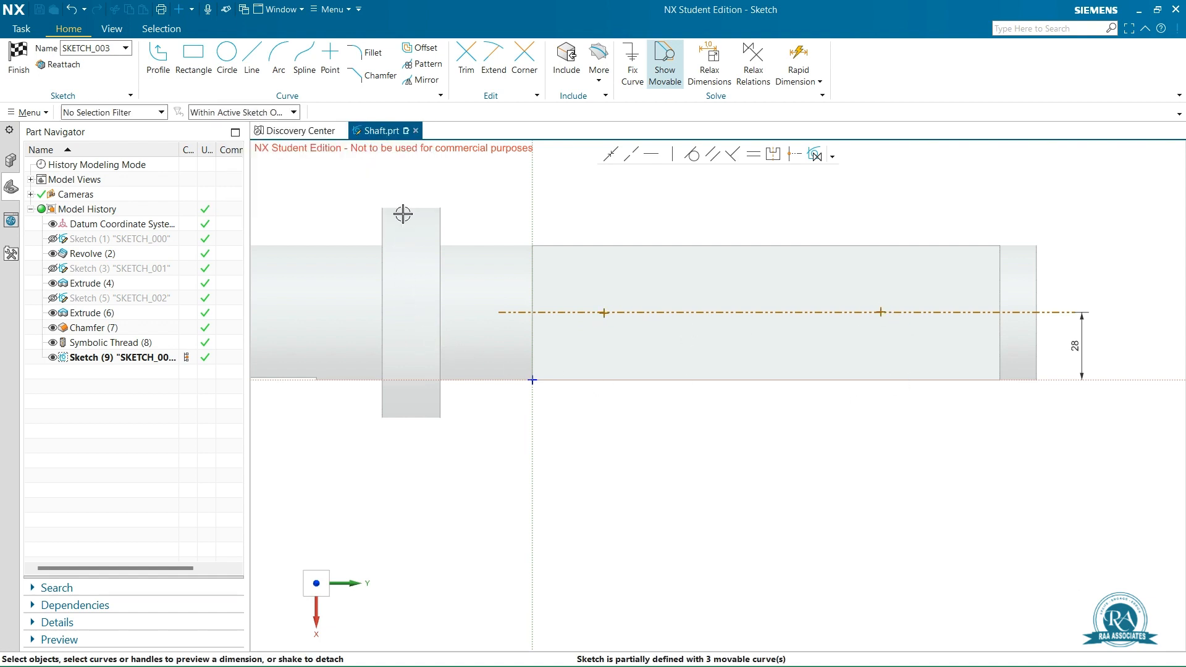
{"action": "left_click", "coordinate": [533, 437]}
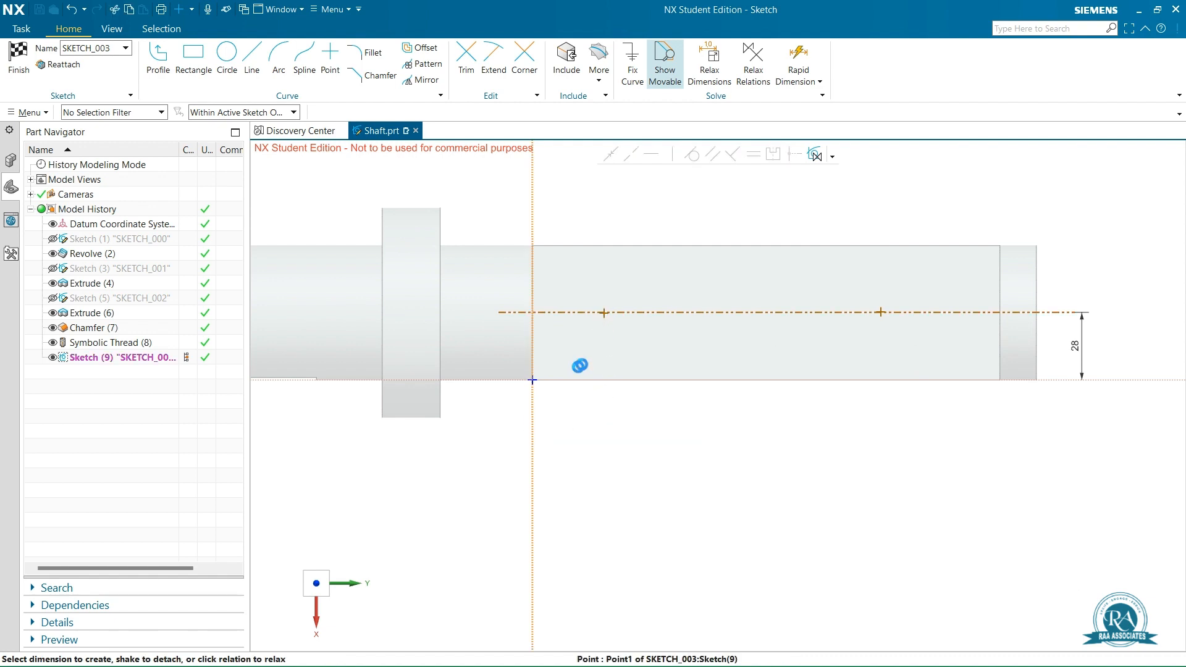
{"action": "left_click", "coordinate": [604, 312]}
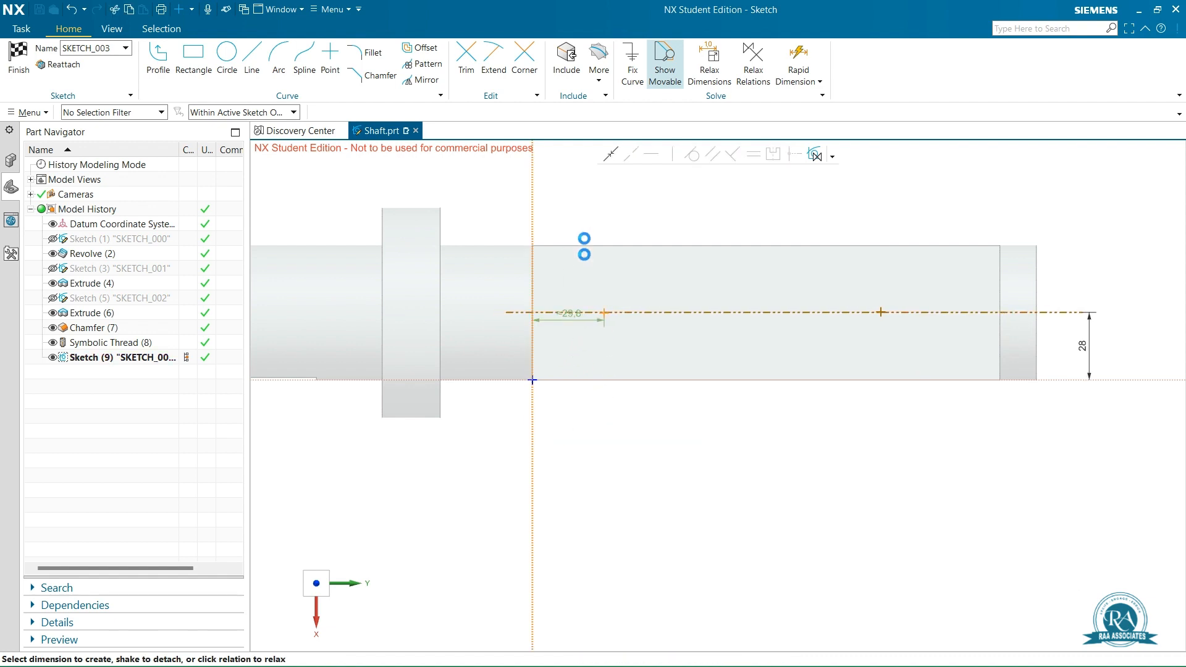
{"action": "key", "text": "Escape"}
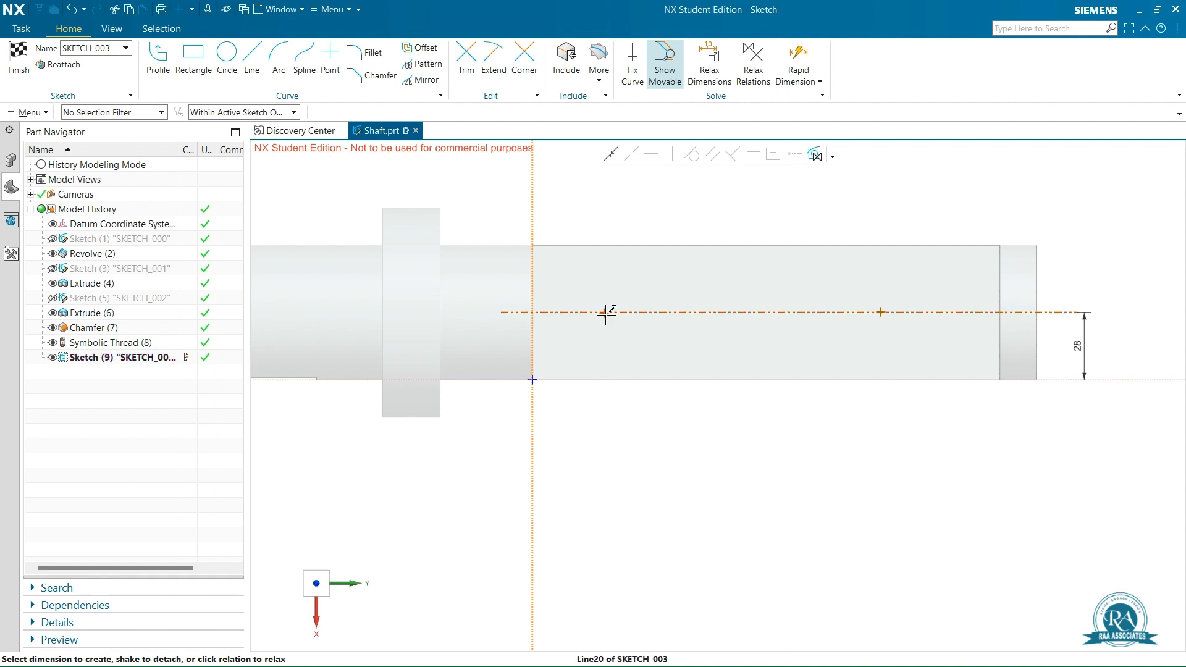
- Dimension the point nearer the collar 46.9 mm horizontally from the sketch's vertical axis
{"action": "left_click", "coordinate": [532, 457]}
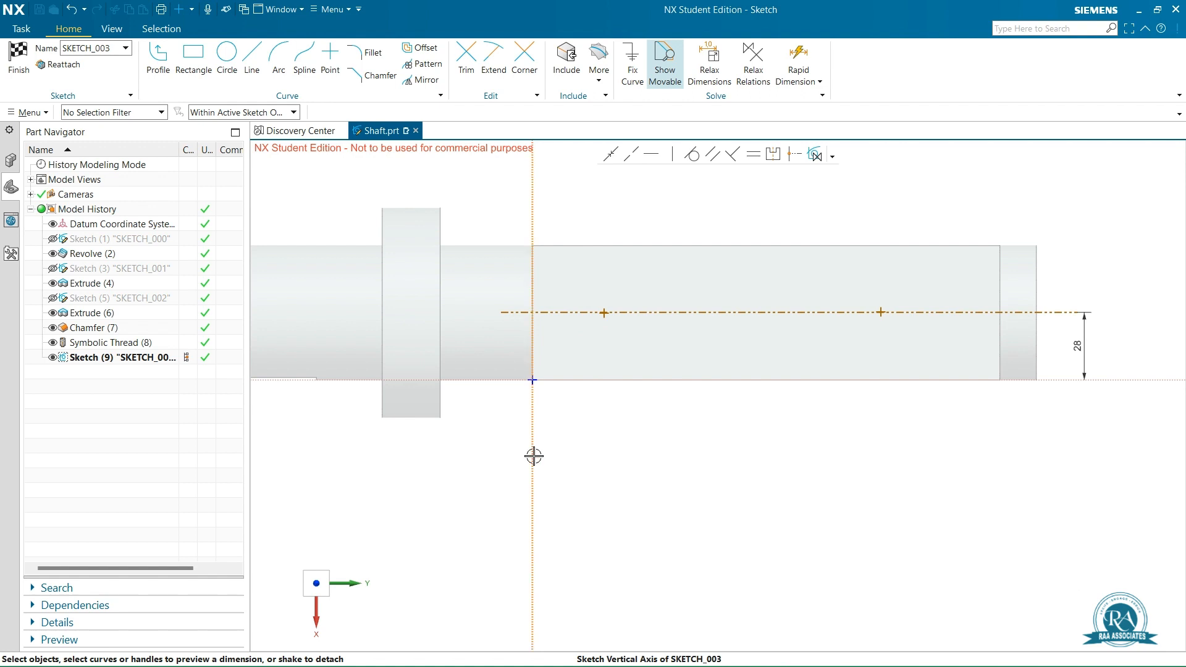
{"action": "left_click", "coordinate": [604, 312]}
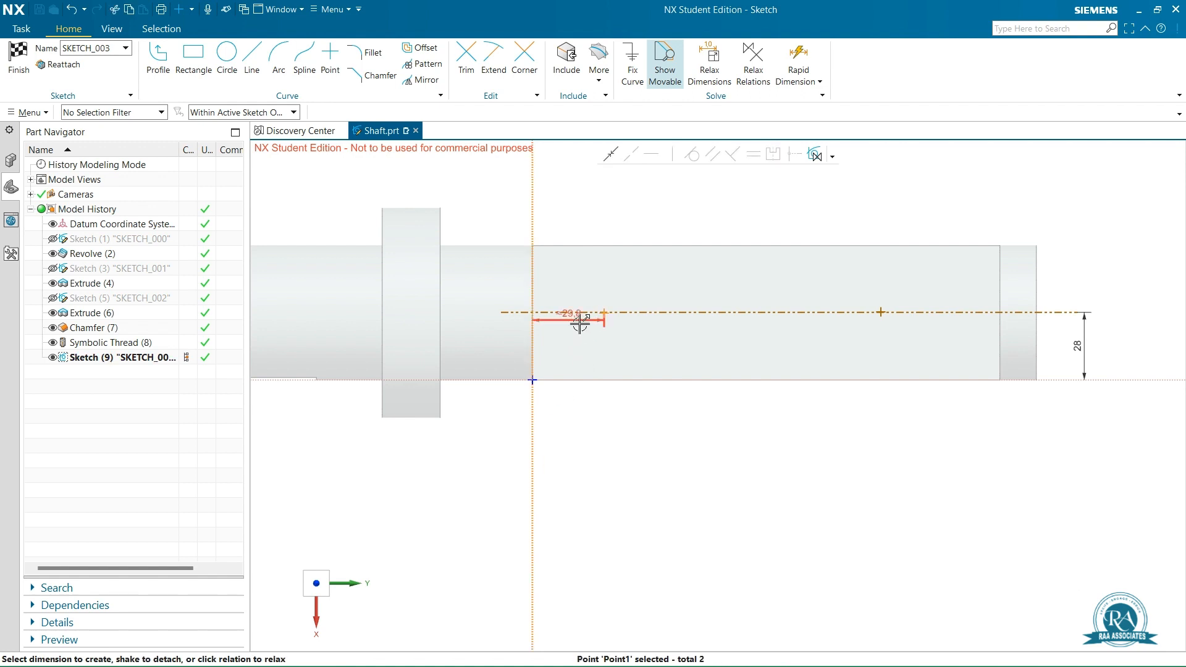
{"action": "left_click", "coordinate": [569, 425]}
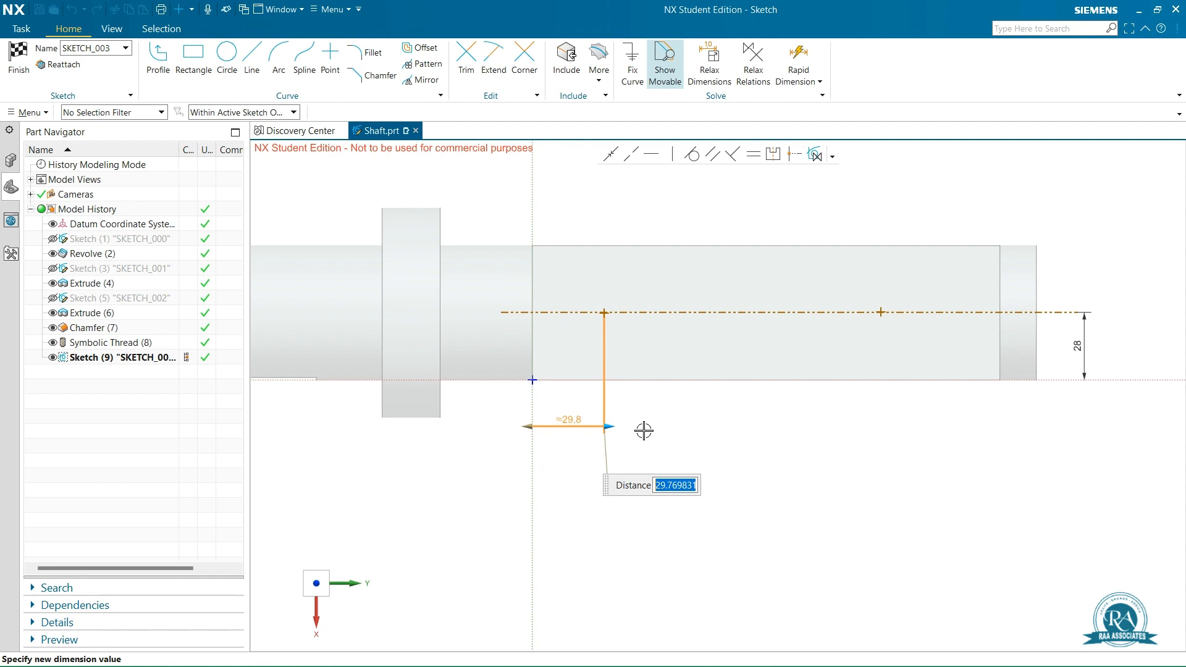
{"action": "type", "text": "46.9"}
{"action": "key", "text": "Return"}
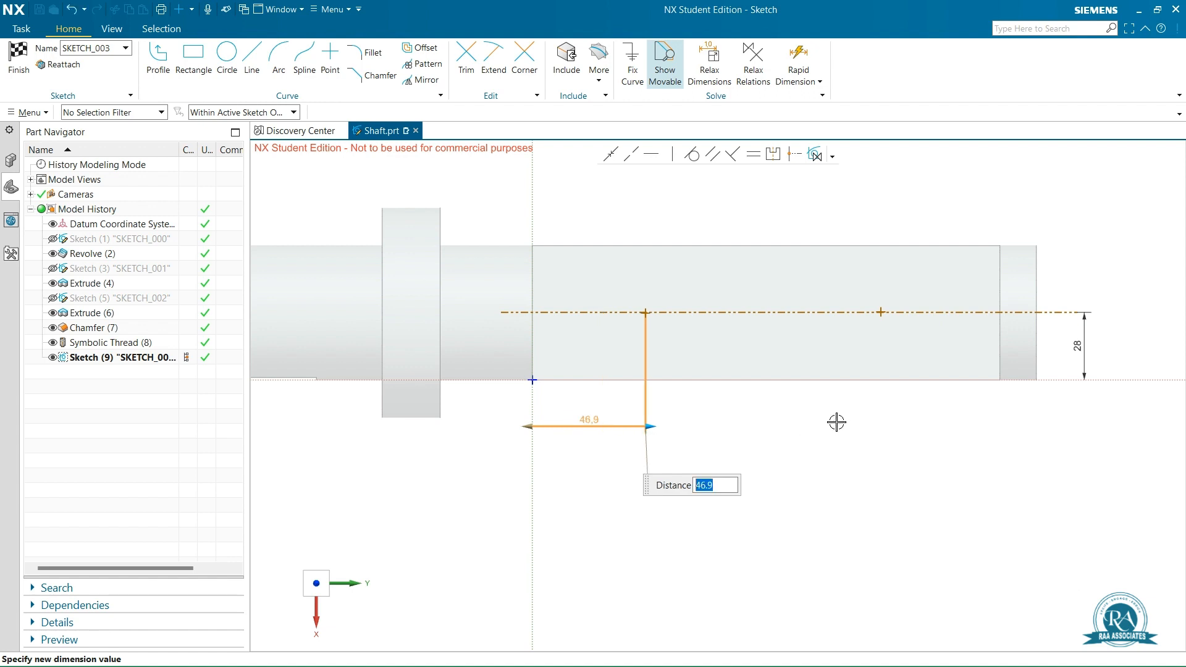
{"action": "left_click", "coordinate": [705, 331]}
- Dimension the point nearer the collar to the horizontal reference line with a distance of 0
{"action": "scroll", "coordinate": [663, 338], "scroll_direction": "up", "scroll_amount": 4}
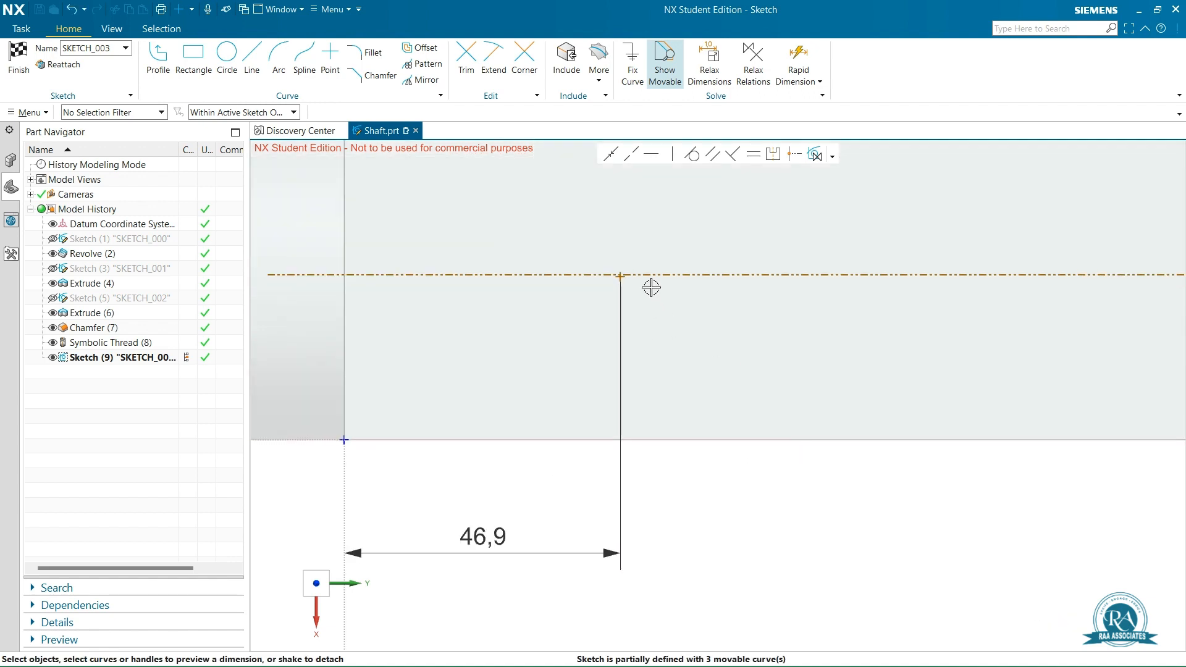
{"action": "scroll", "coordinate": [651, 287], "scroll_direction": "up", "scroll_amount": 5}
{"action": "left_click", "coordinate": [469, 289]}
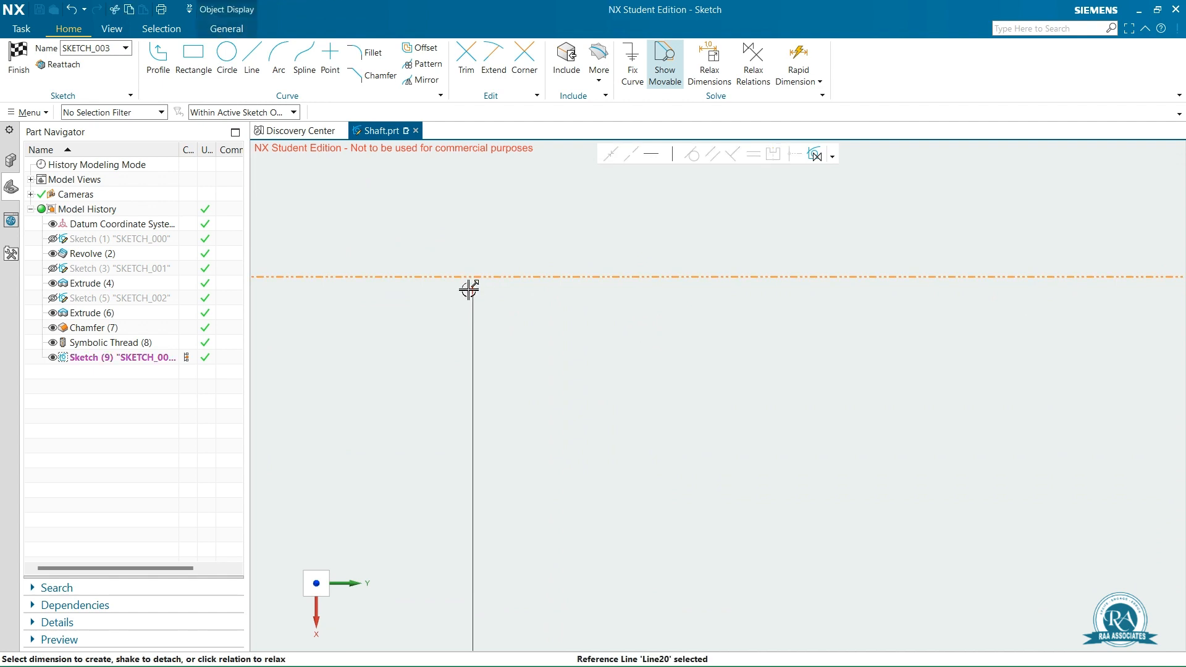
{"action": "left_click", "coordinate": [472, 288]}
{"action": "scroll", "coordinate": [662, 269], "scroll_direction": "down", "scroll_amount": 5}
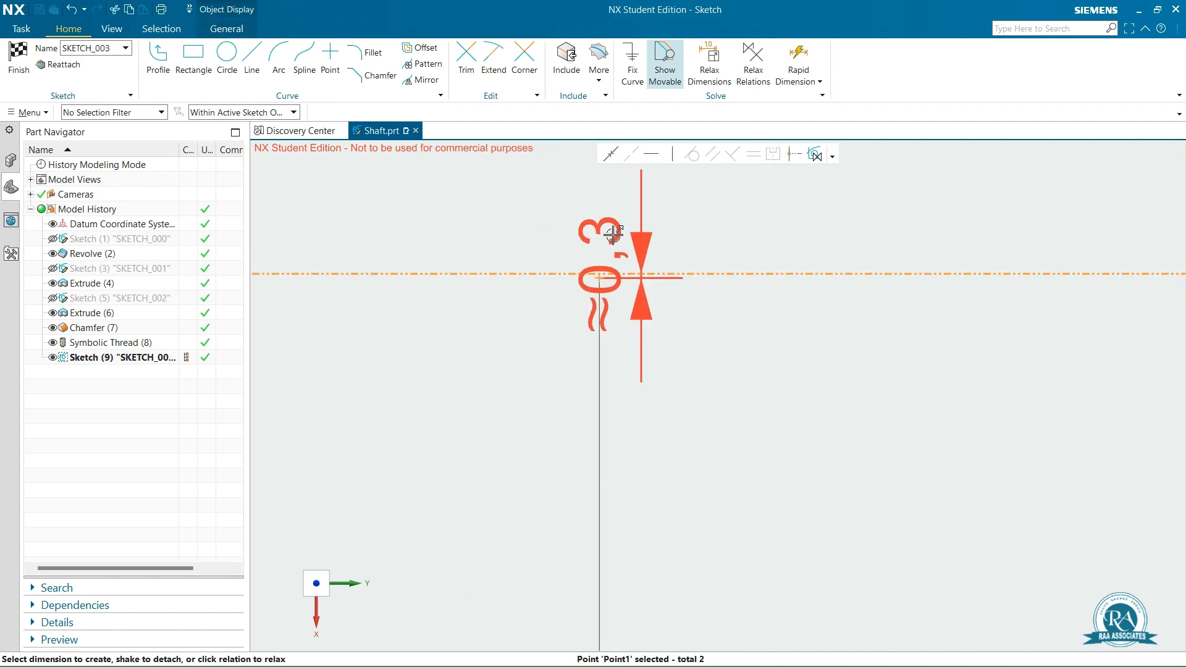
{"action": "left_click", "coordinate": [612, 233]}
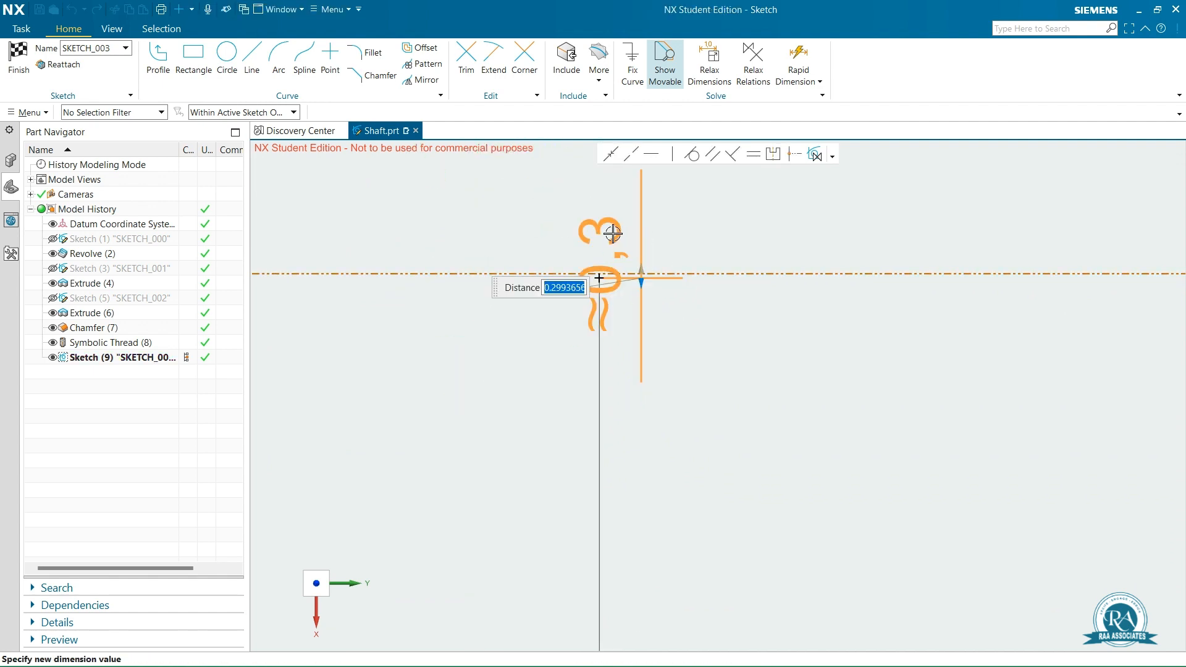
{"action": "type", "text": "0"}
{"action": "key", "text": "Return"}
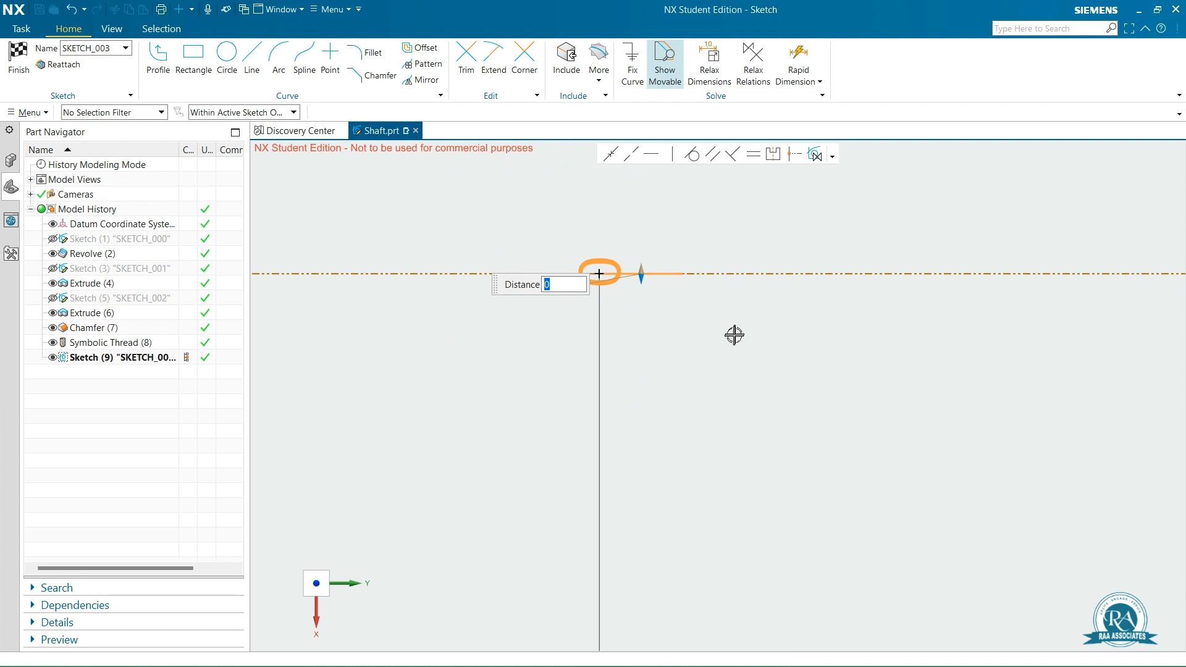
{"action": "scroll", "coordinate": [801, 371], "scroll_direction": "down", "scroll_amount": 5}
{"action": "scroll", "coordinate": [790, 396], "scroll_direction": "up", "scroll_amount": 3}
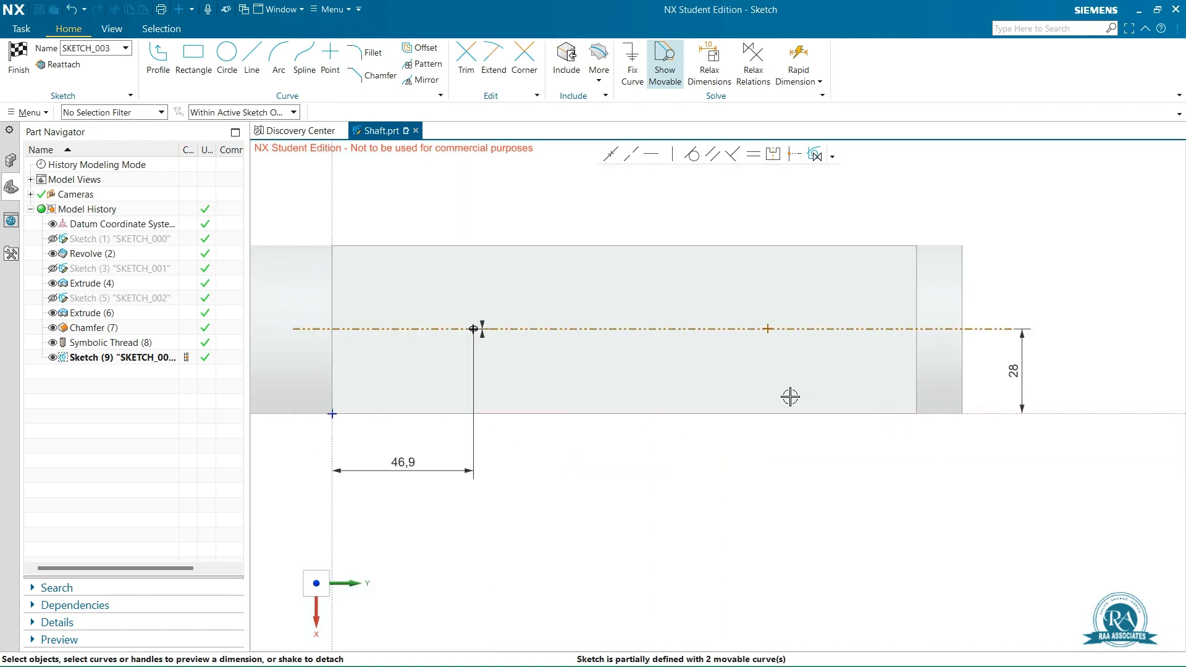
{"action": "scroll", "coordinate": [782, 374], "scroll_direction": "up", "scroll_amount": 4}
{"action": "scroll", "coordinate": [770, 334], "scroll_direction": "up", "scroll_amount": 3}
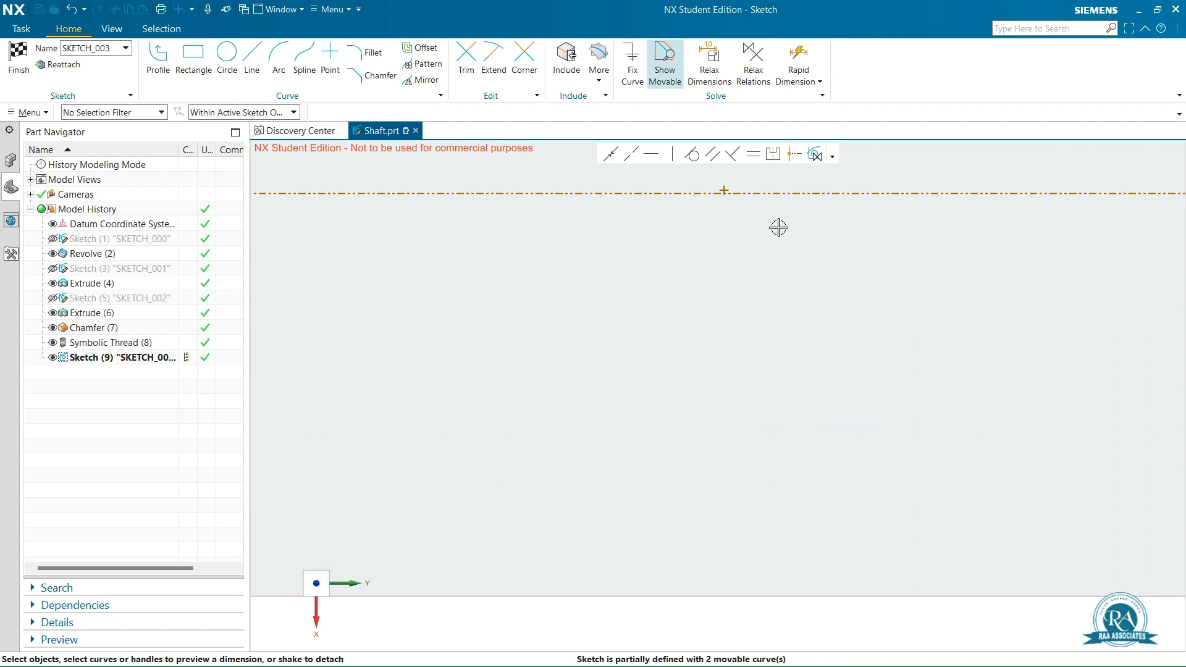
{"action": "left_click", "coordinate": [725, 185]}
{"action": "left_click", "coordinate": [772, 194]}
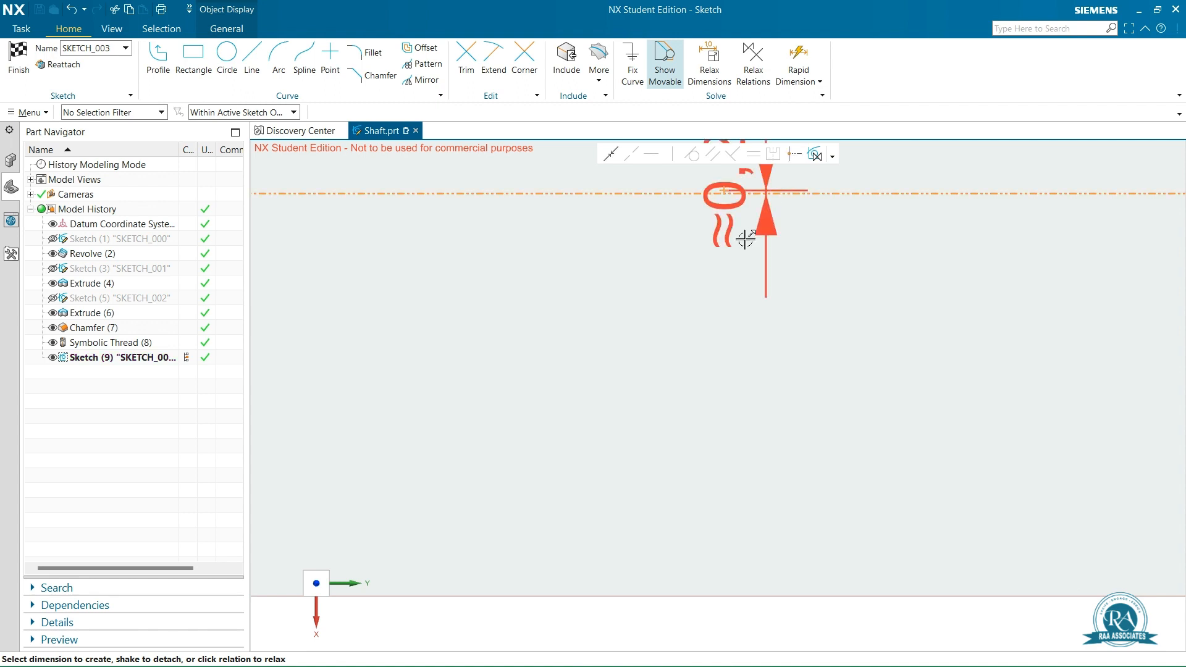
{"action": "mouse_move", "coordinate": [773, 323]}
{"action": "left_mouse_down"}
{"action": "mouse_move", "coordinate": [988, 331]}
{"action": "mouse_move", "coordinate": [939, 312]}
{"action": "mouse_move", "coordinate": [934, 297]}
{"action": "left_mouse_up"}
- Dimension the point nearer the shaft's small end to the reference line with a distance of 0 and clear the selection
{"action": "scroll", "coordinate": [867, 230], "scroll_direction": "down", "scroll_amount": 4}
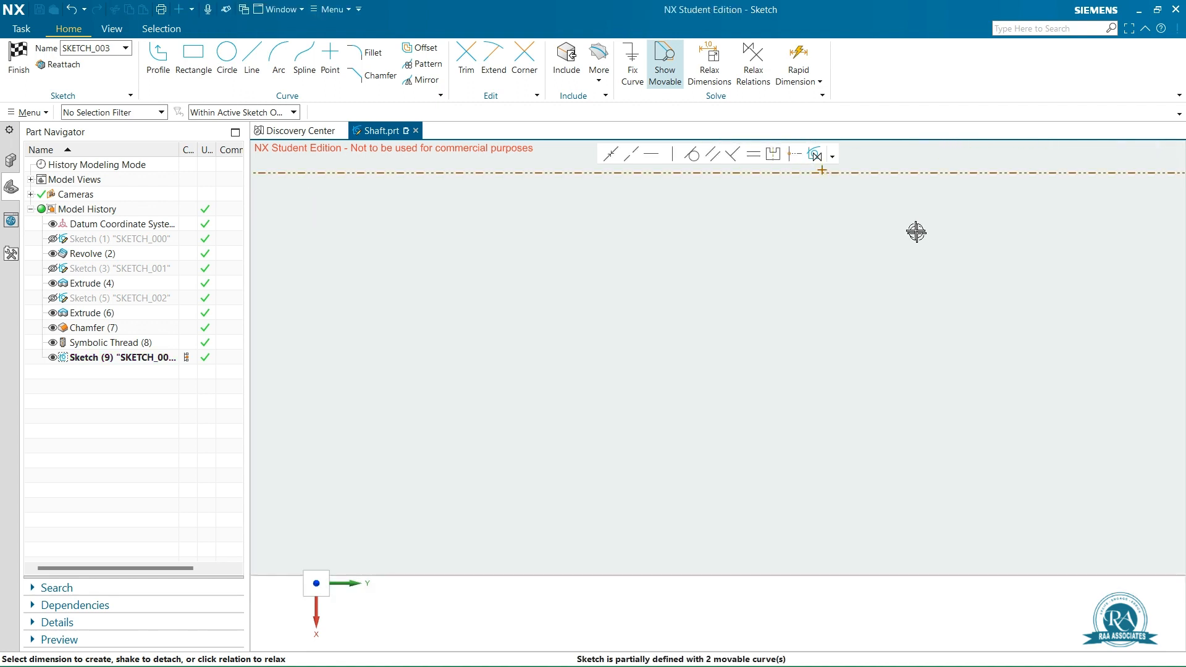
{"action": "scroll", "coordinate": [904, 181], "scroll_direction": "down", "scroll_amount": 1}
{"action": "scroll", "coordinate": [908, 161], "scroll_direction": "up", "scroll_amount": 4}
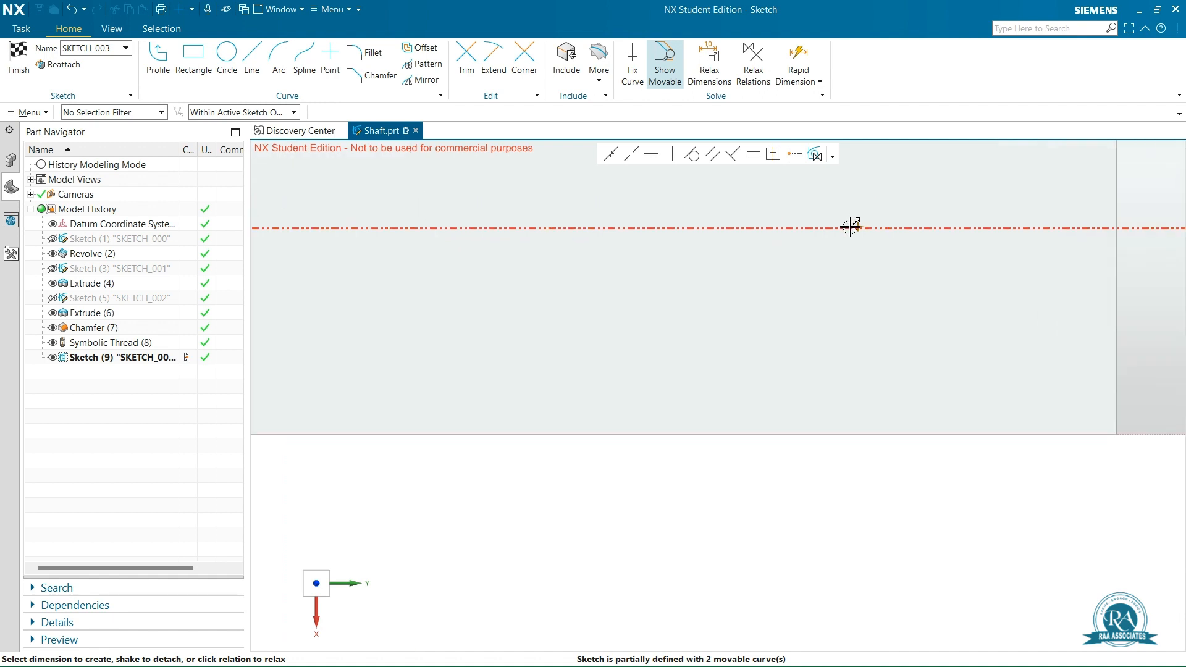
{"action": "left_click", "coordinate": [894, 228]}
{"action": "left_click", "coordinate": [859, 227]}
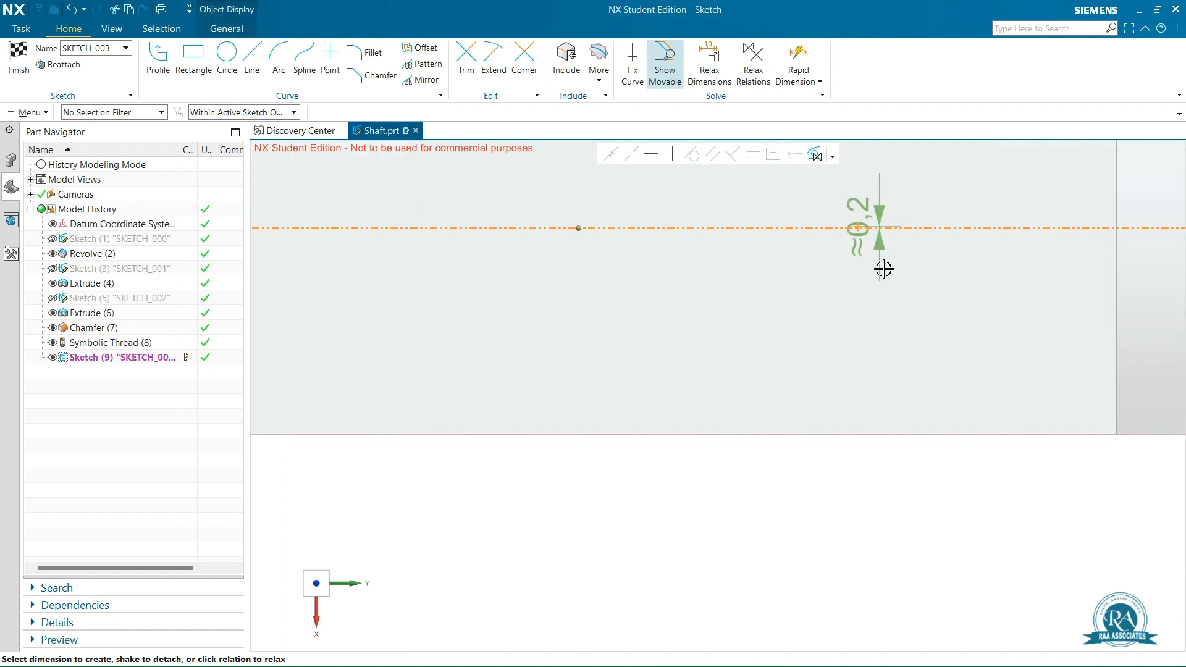
{"action": "left_click", "coordinate": [864, 210]}
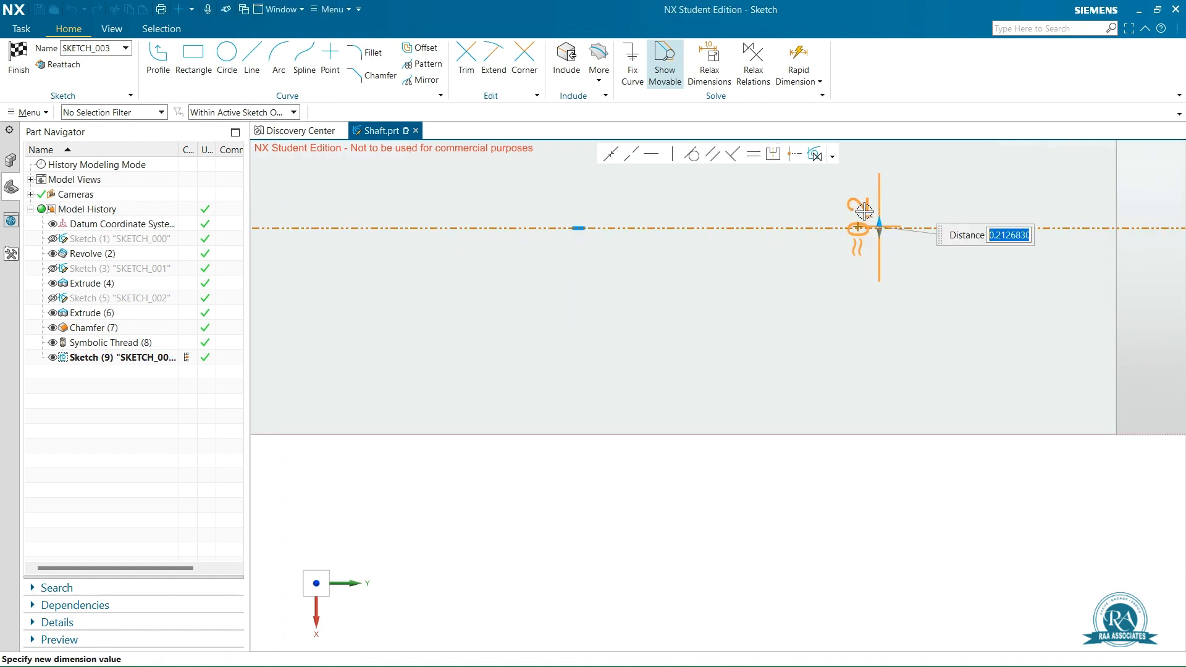
{"action": "type", "text": "0"}
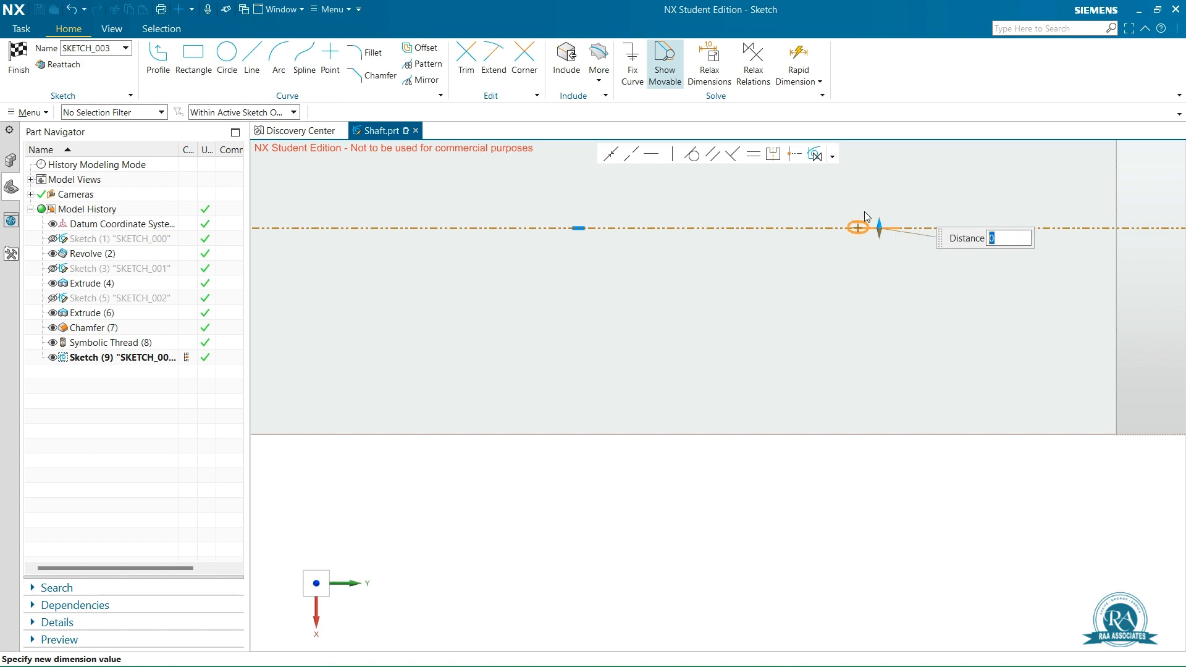
{"action": "key", "text": "Return"}
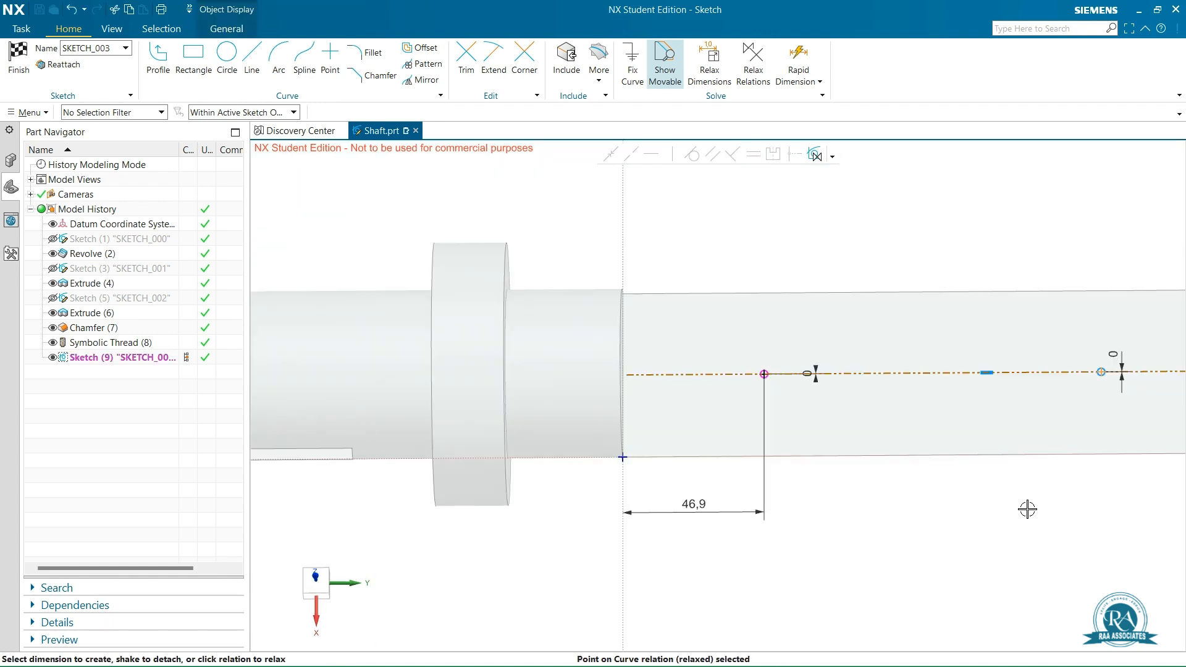
{"action": "key", "text": "Escape"}
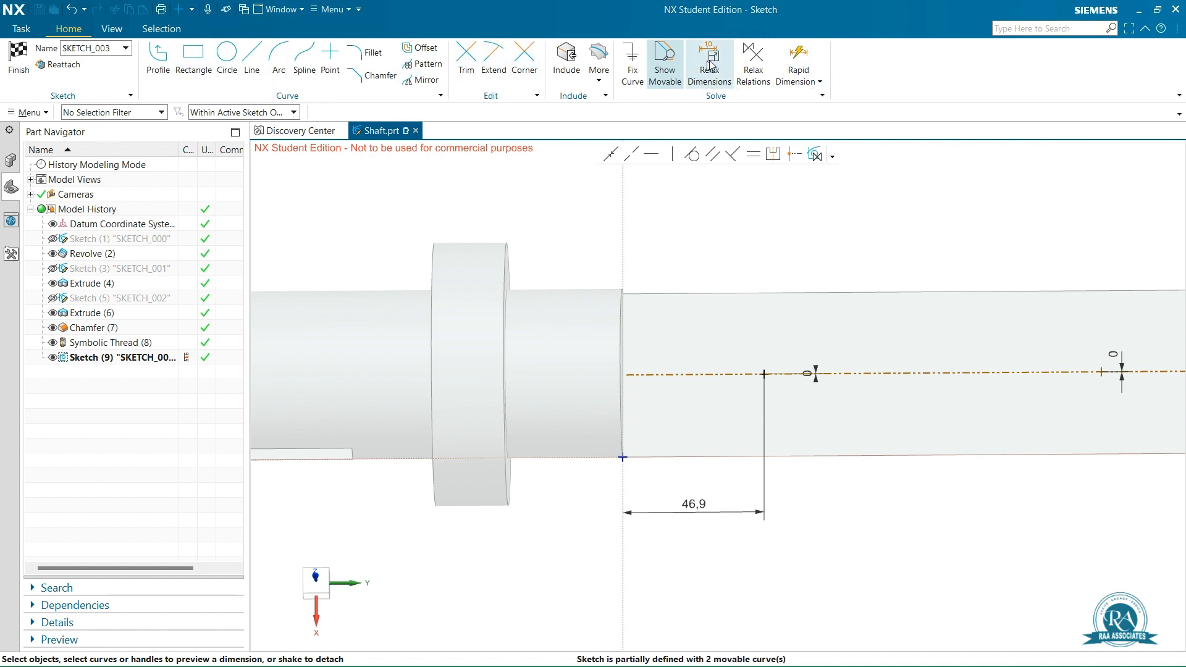
- Add a linear dimension between the two hole points and set their spacing to 100 mm
{"action": "left_click", "coordinate": [799, 71]}
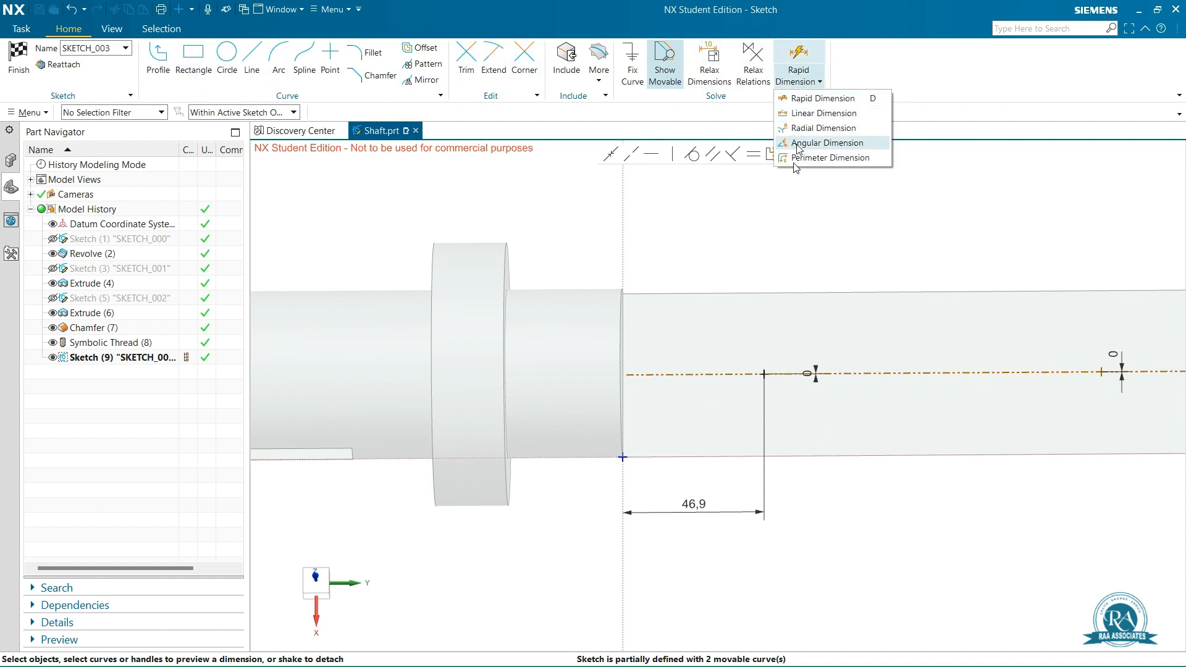
{"action": "left_click", "coordinate": [834, 115]}
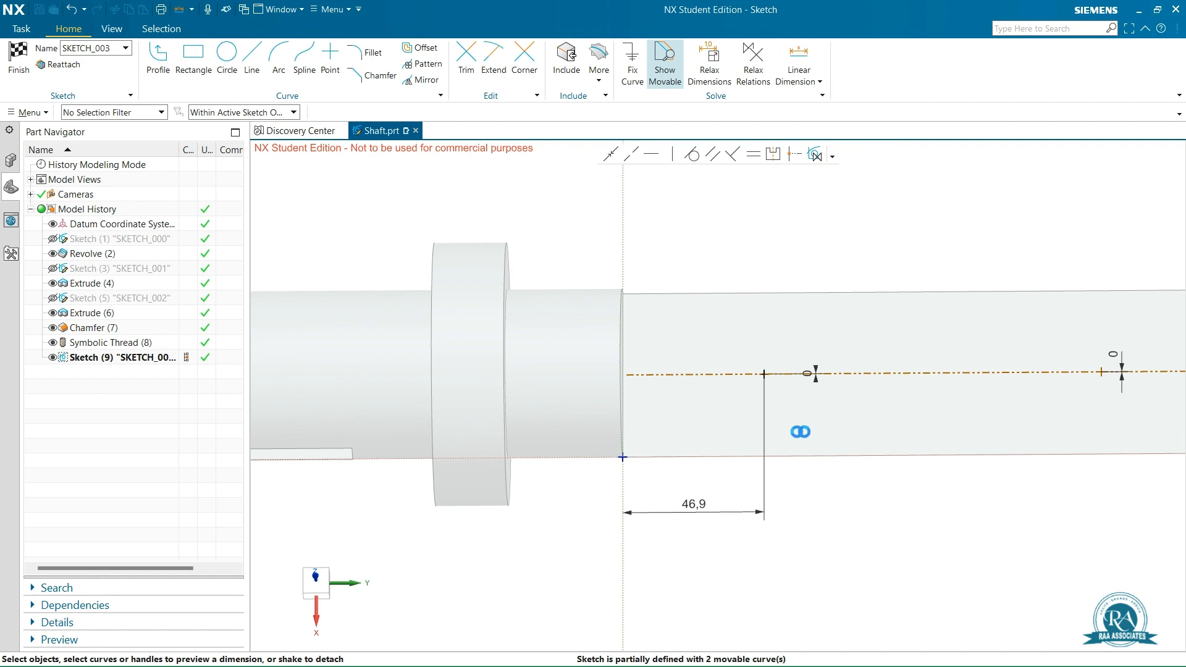
{"action": "left_click", "coordinate": [764, 371]}
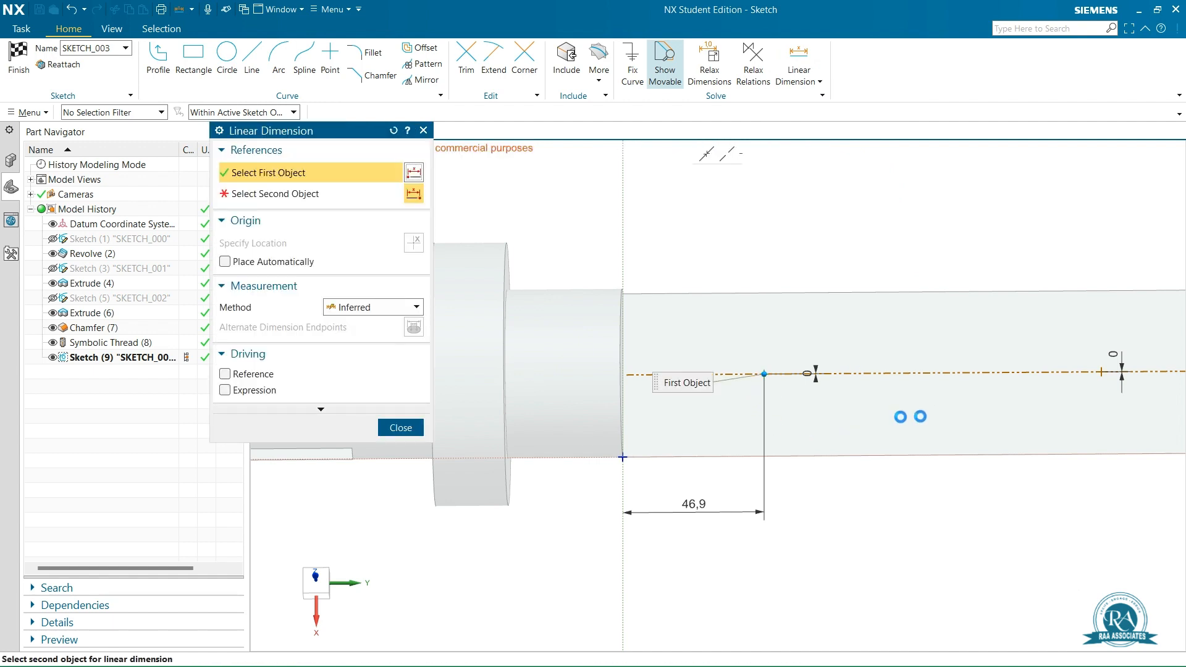
{"action": "left_click", "coordinate": [1100, 371]}
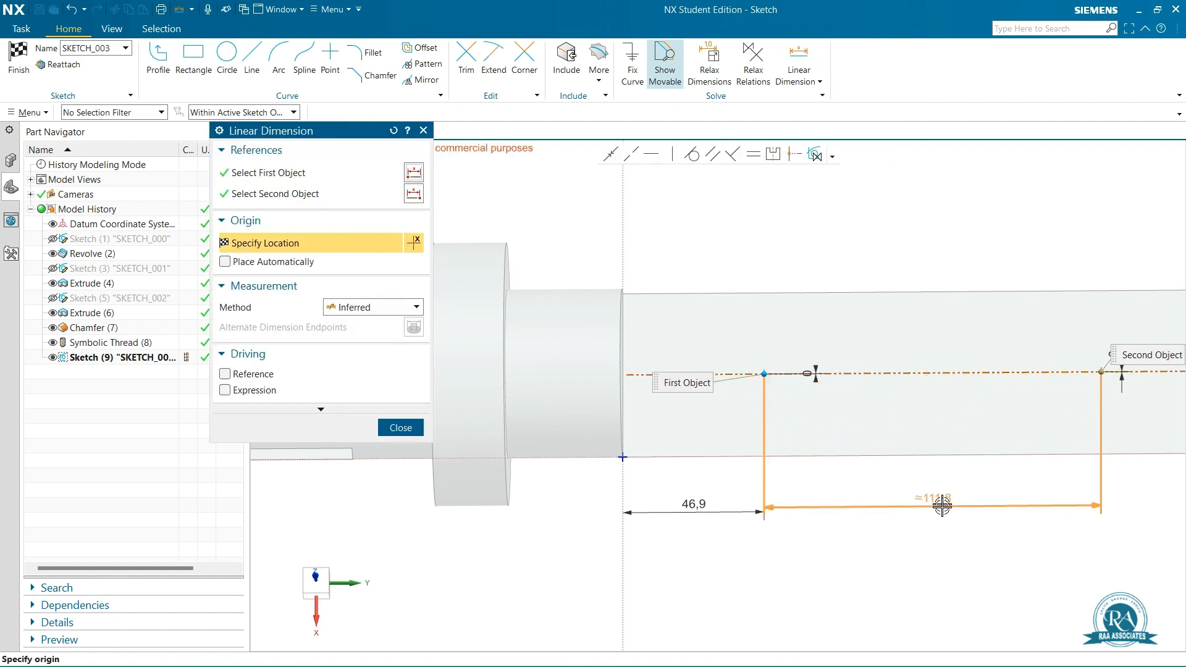
{"action": "left_click", "coordinate": [979, 499]}
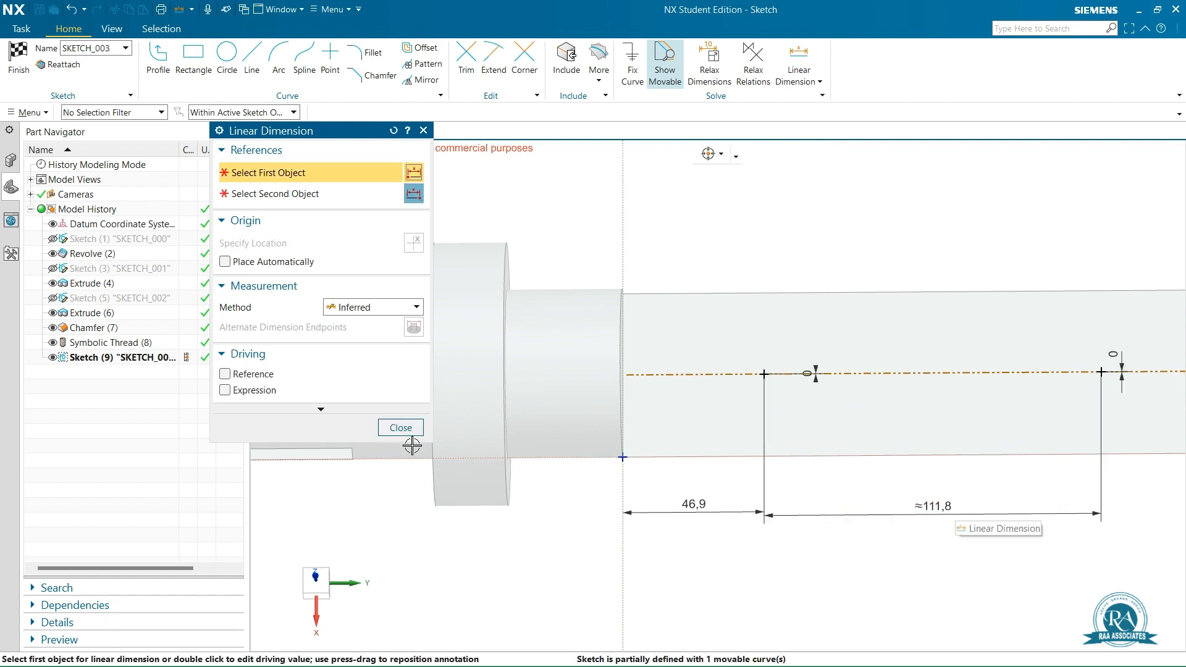
{"action": "left_click", "coordinate": [408, 426]}
{"action": "double_click", "coordinate": [946, 506]}
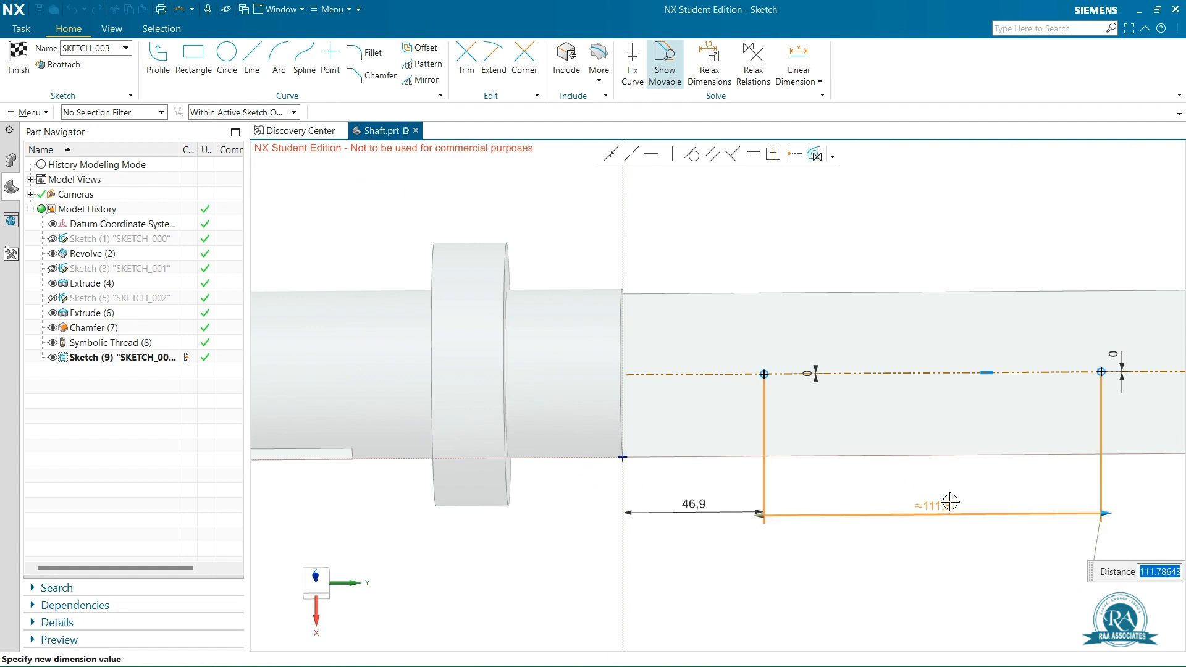
{"action": "type", "text": "100"}
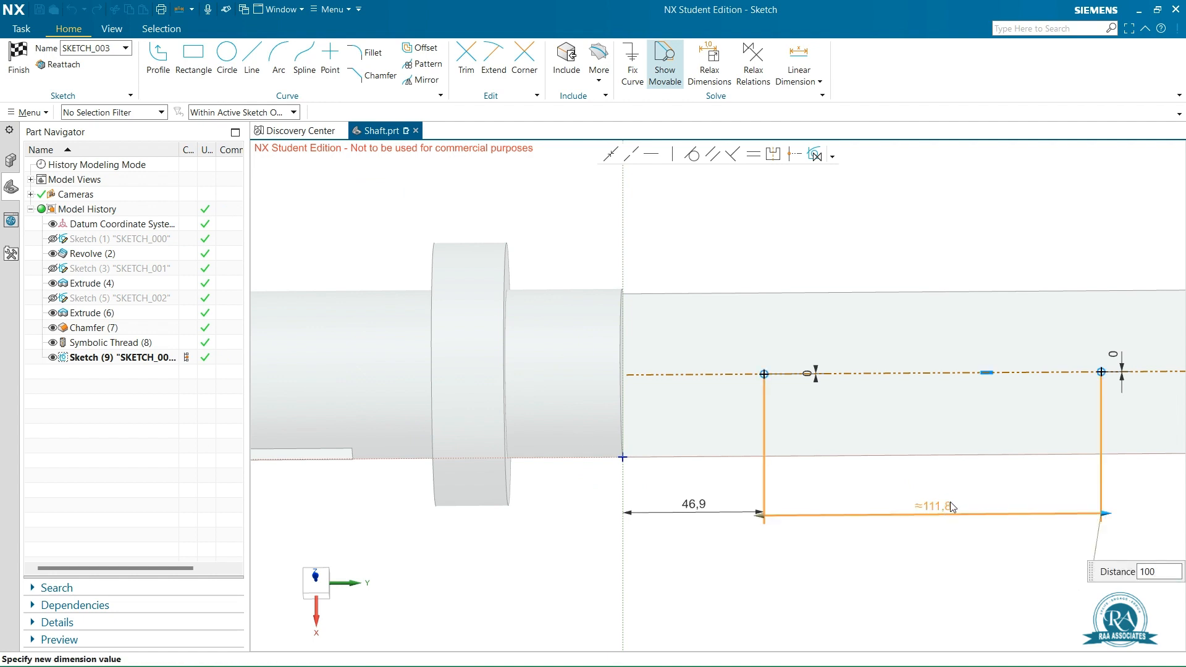
{"action": "key", "text": "Return"}
{"action": "key", "text": "Escape"}
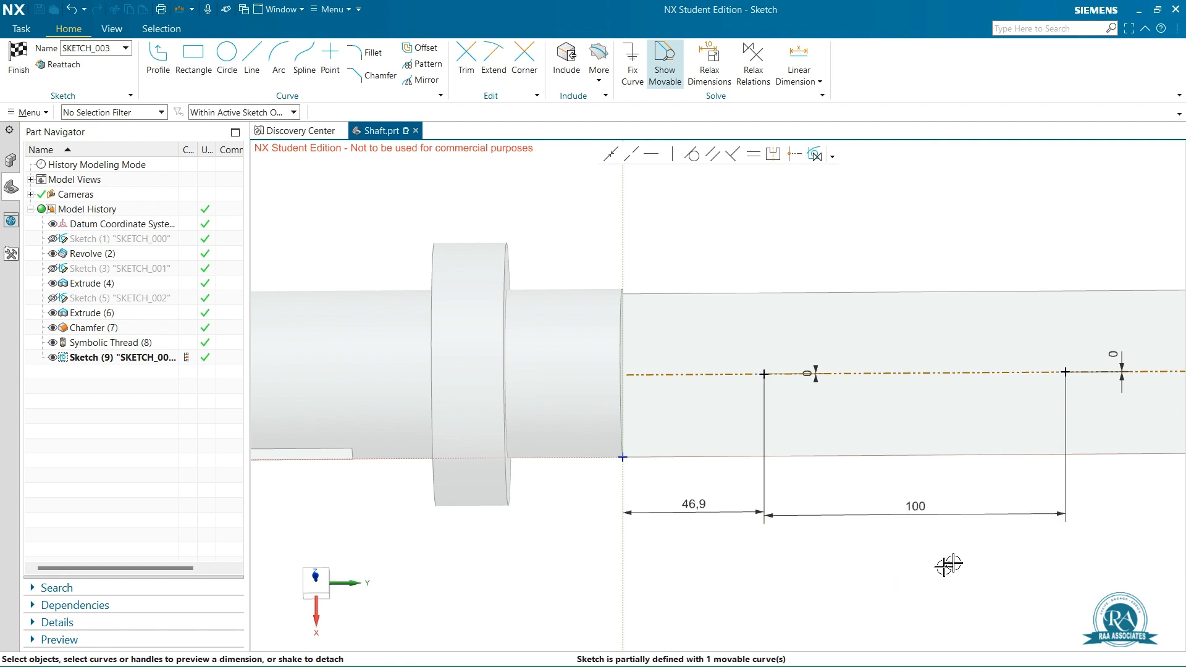
- Finish the point sketch and cut the two 12 mm simple holes in the flat with the depth limit Through Body
{"action": "right_click", "coordinate": [945, 560]}
{"action": "left_click", "coordinate": [1048, 285]}
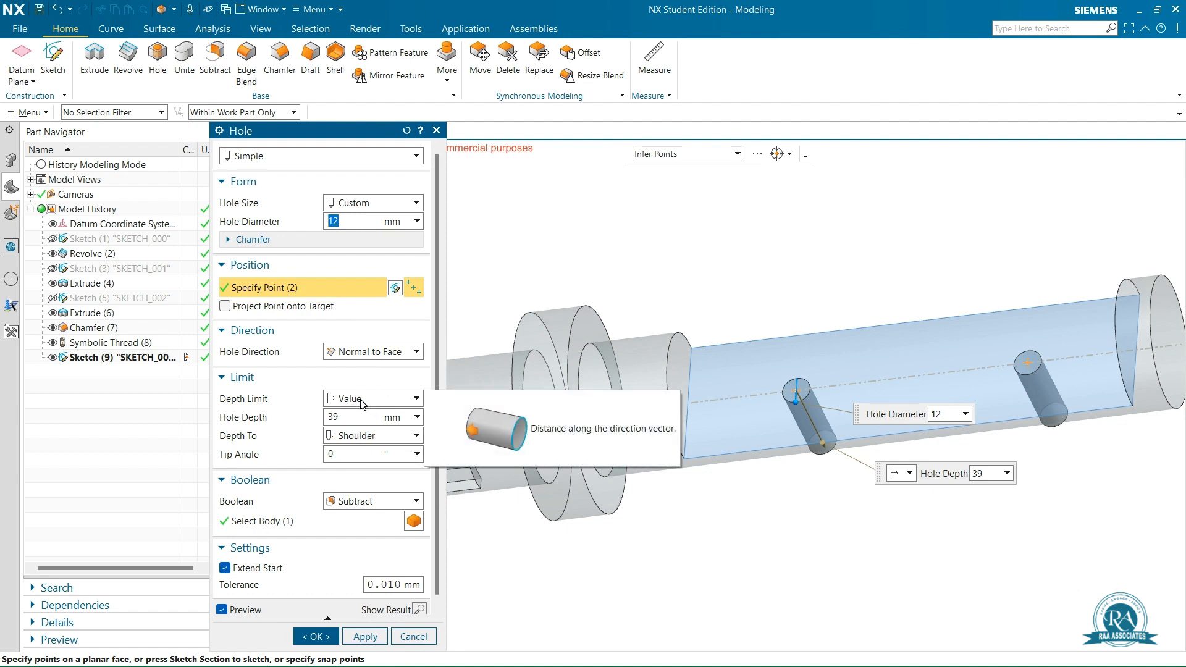
{"action": "left_click", "coordinate": [363, 398]}
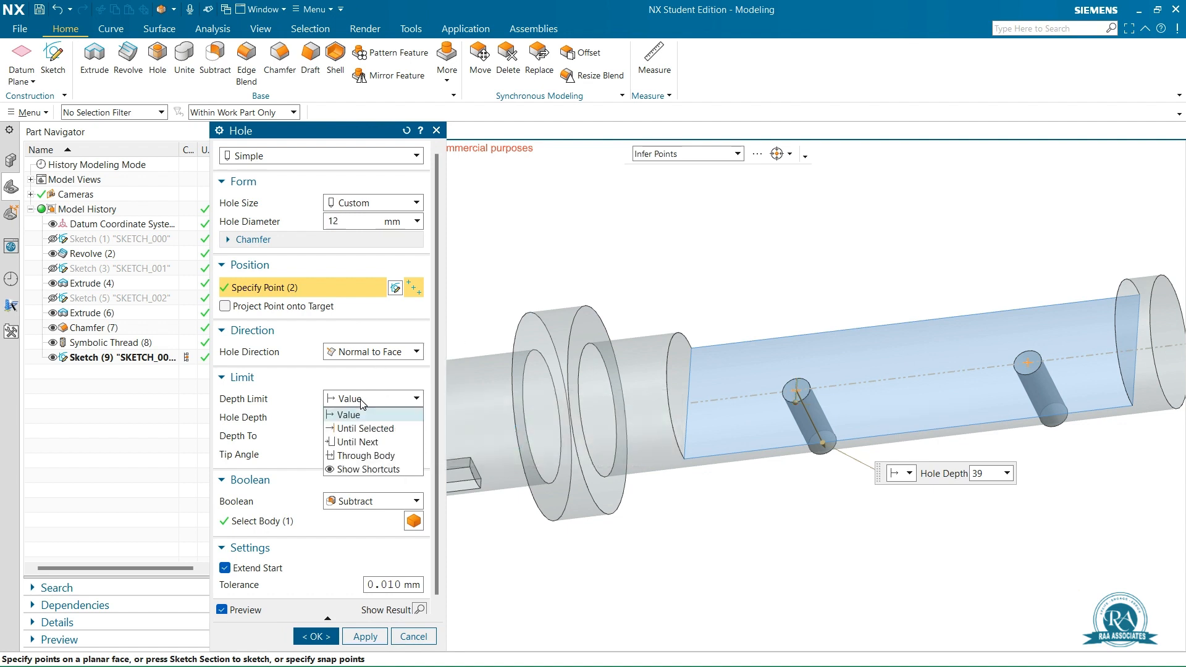
{"action": "left_click", "coordinate": [381, 457]}
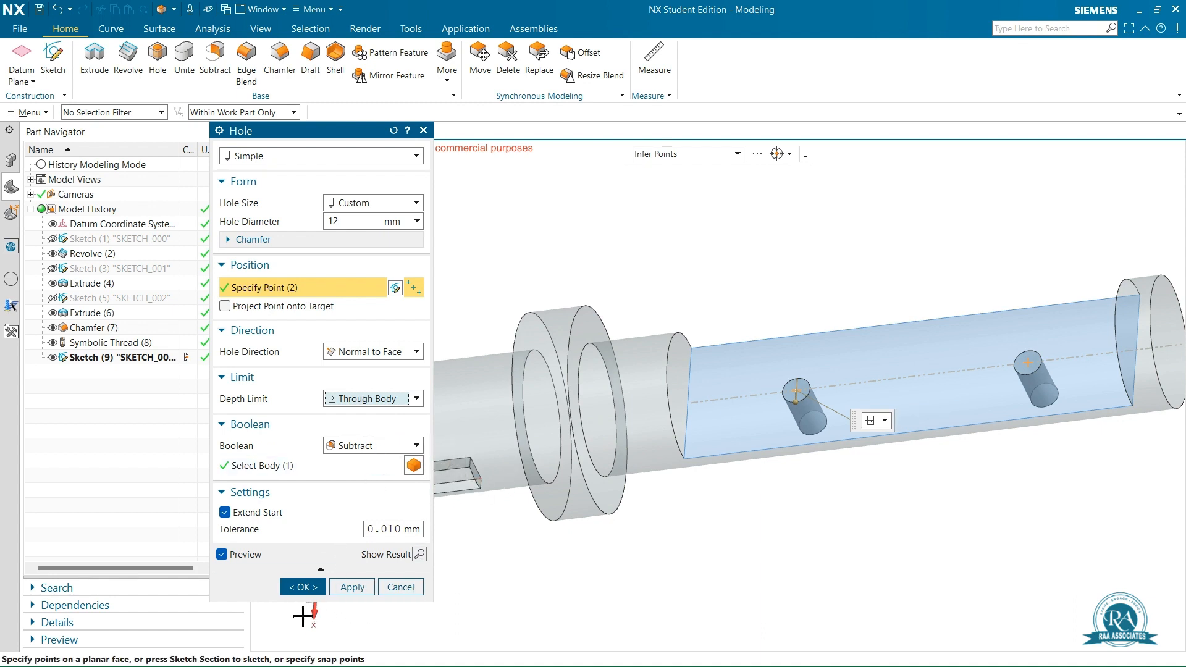
{"action": "left_click", "coordinate": [306, 587]}
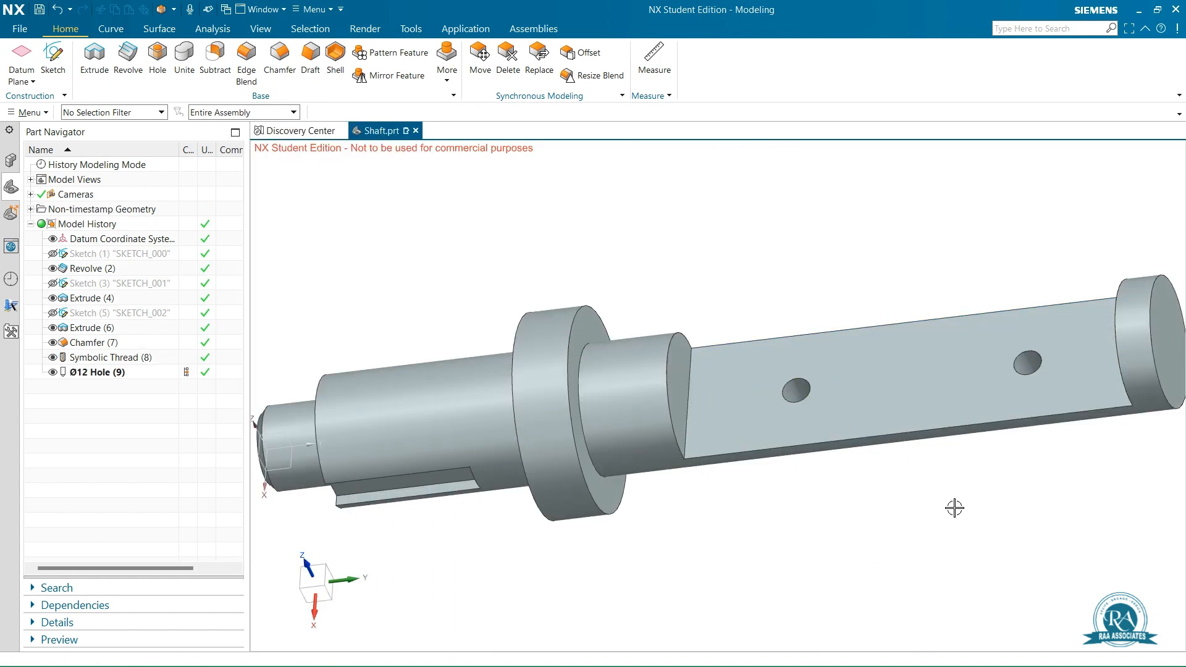
- Orient the view of the finished shaft to Trimetric and save the part file
{"action": "middle_click_drag", "start_coordinate": [953, 505], "coordinate": [995, 476]}
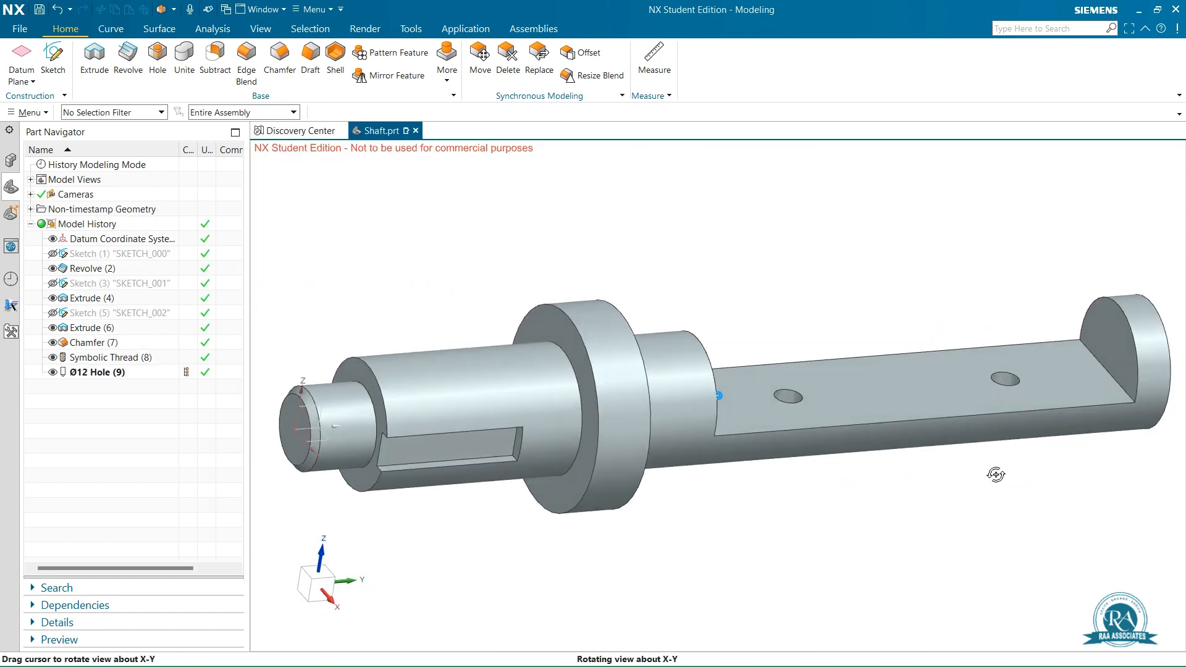
{"action": "right_click", "coordinate": [1091, 468]}
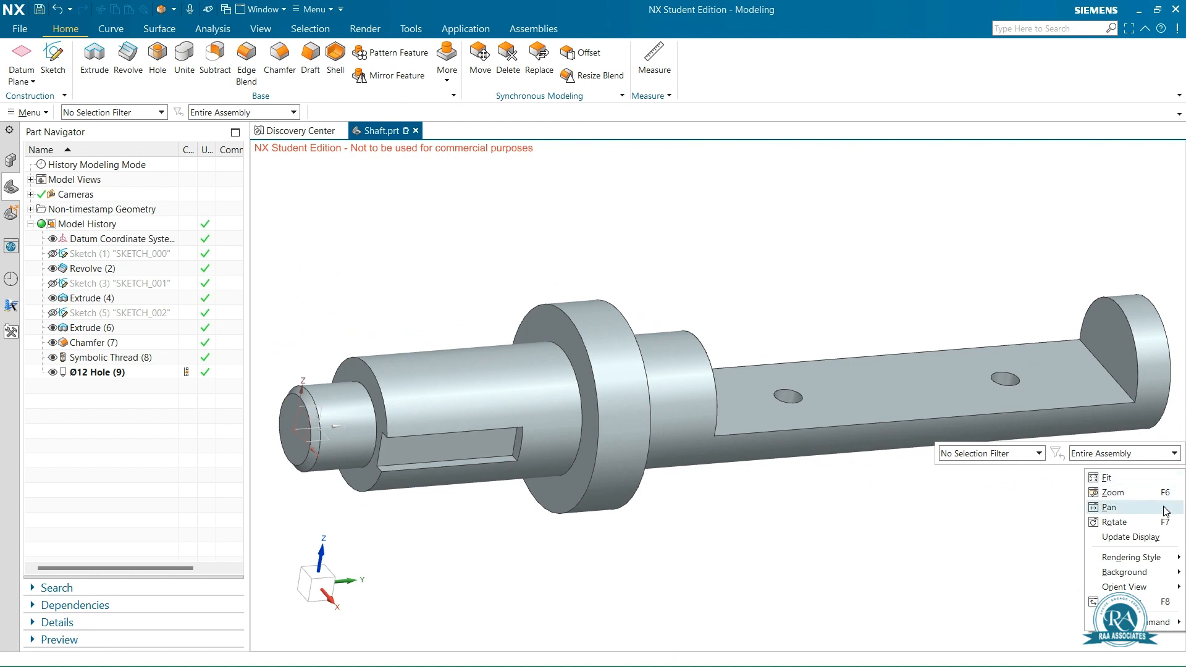
{"action": "mouse_move", "coordinate": [1117, 587]}
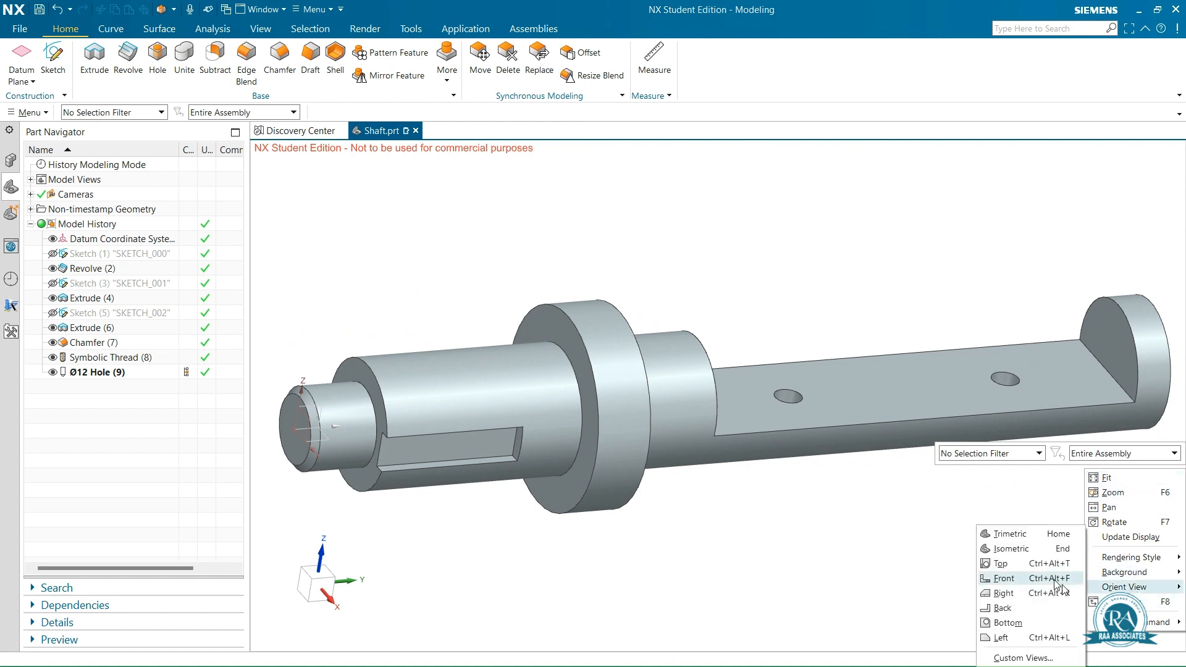
{"action": "left_click", "coordinate": [1010, 534]}
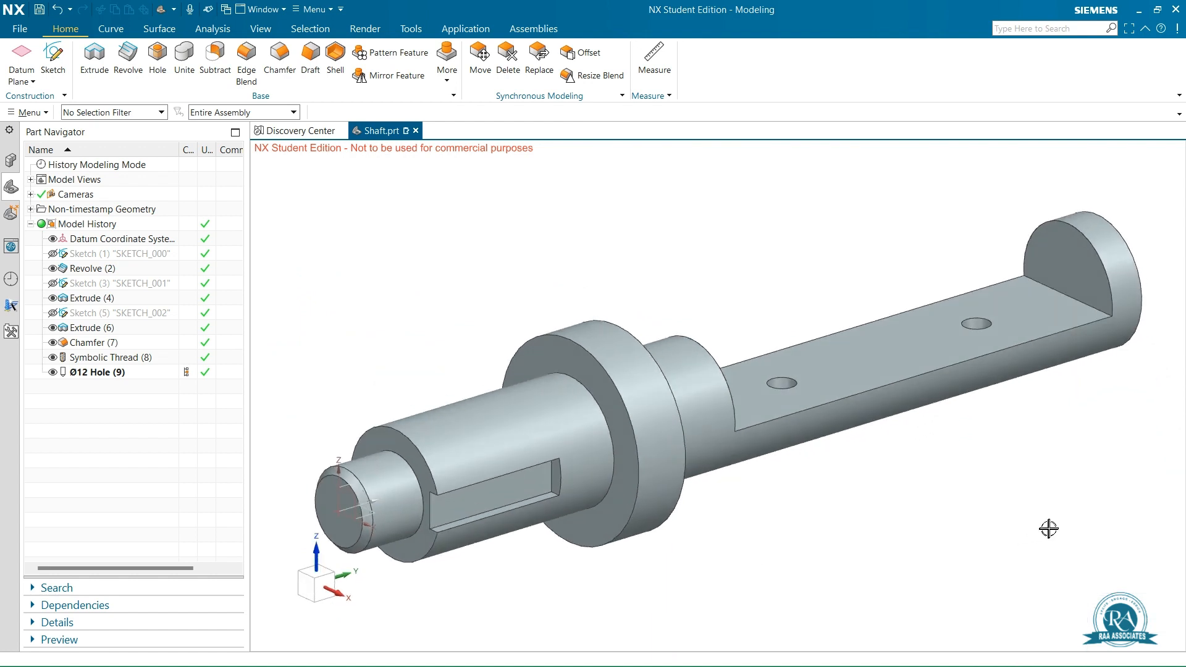
{"action": "left_click", "coordinate": [39, 8]}
- Close the saved shaft part
{"action": "left_click", "coordinate": [20, 29]}
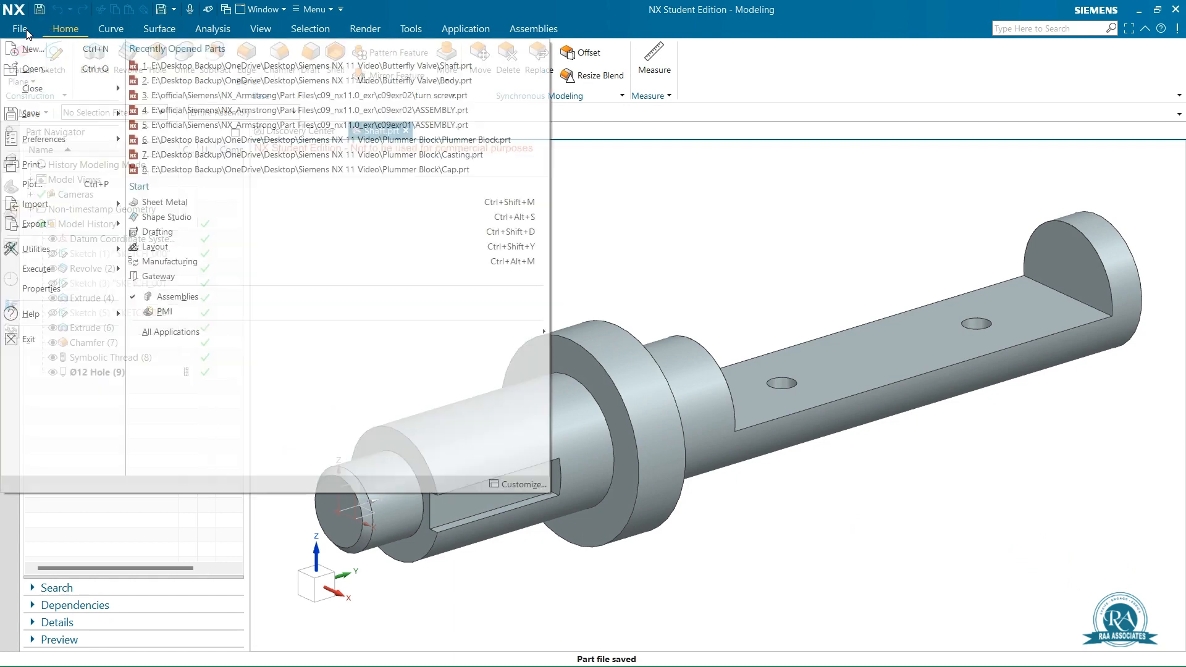
{"action": "mouse_move", "coordinate": [53, 93]}
{"action": "left_click", "coordinate": [247, 107]}
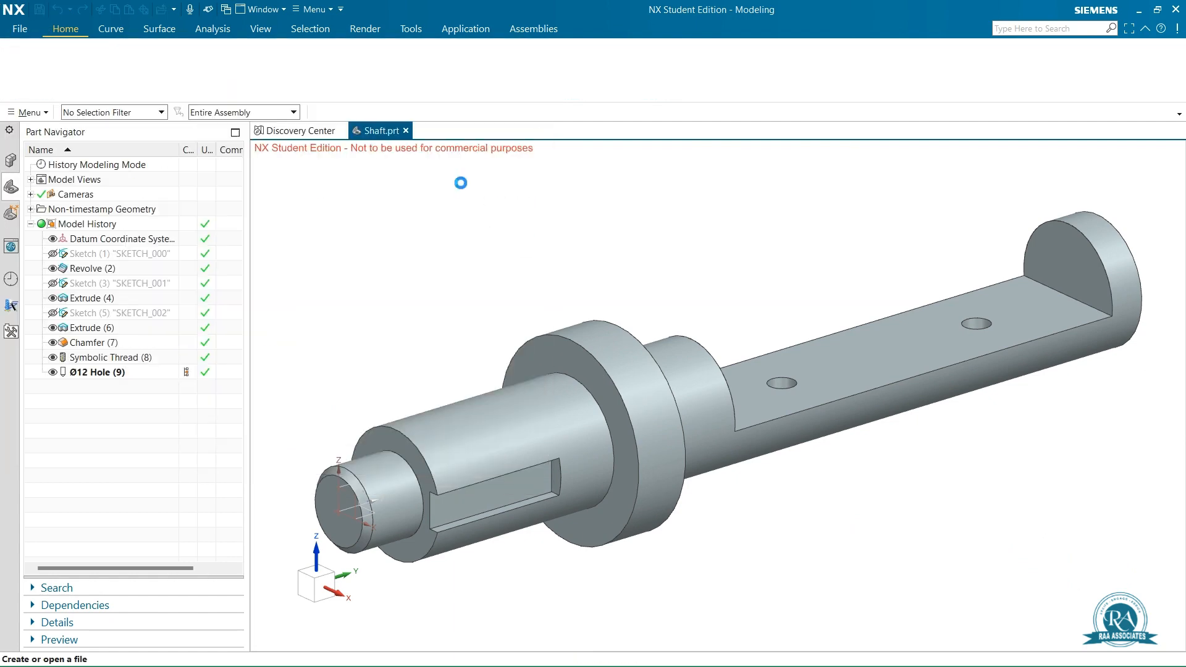